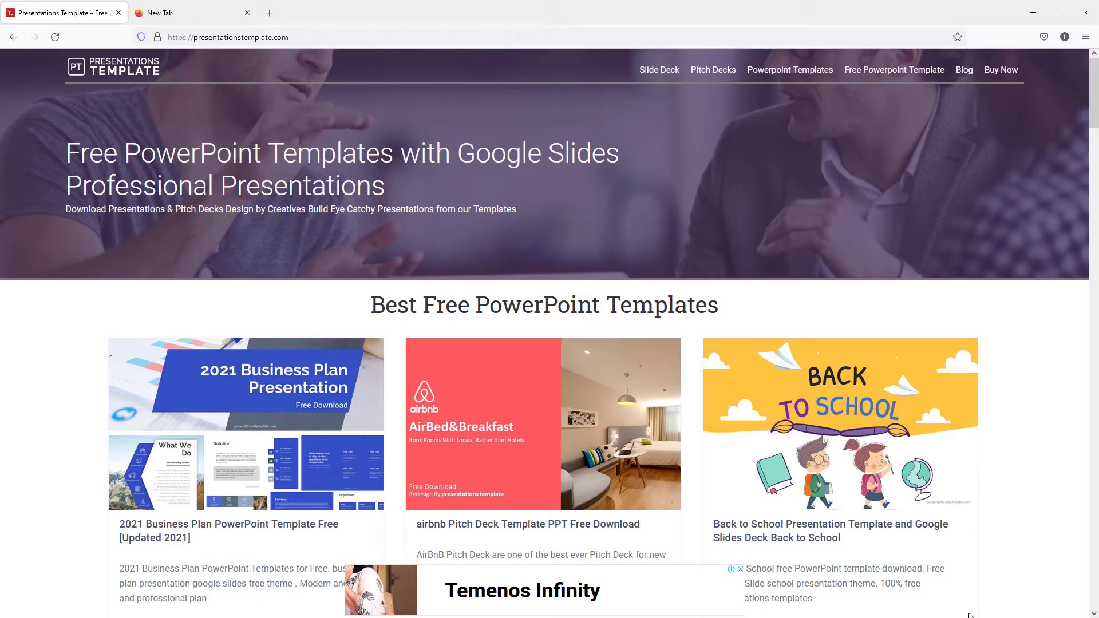
Step: Scroll down through the free template cards on presentationstemplate.com
scroll(969, 615, "down", 5)
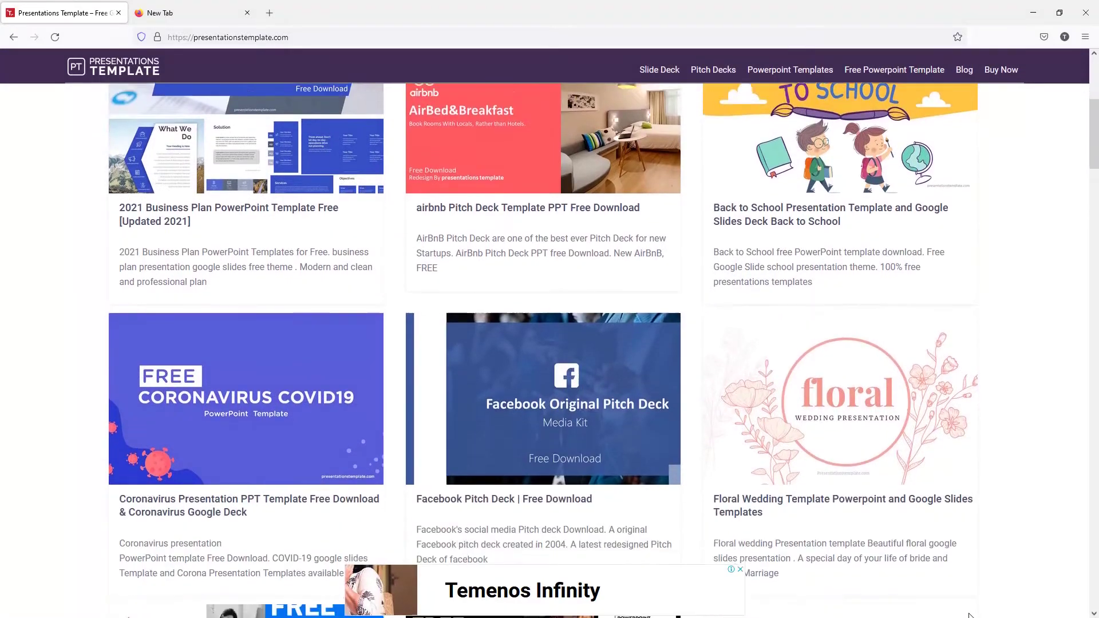
scroll(970, 615, "down", 4)
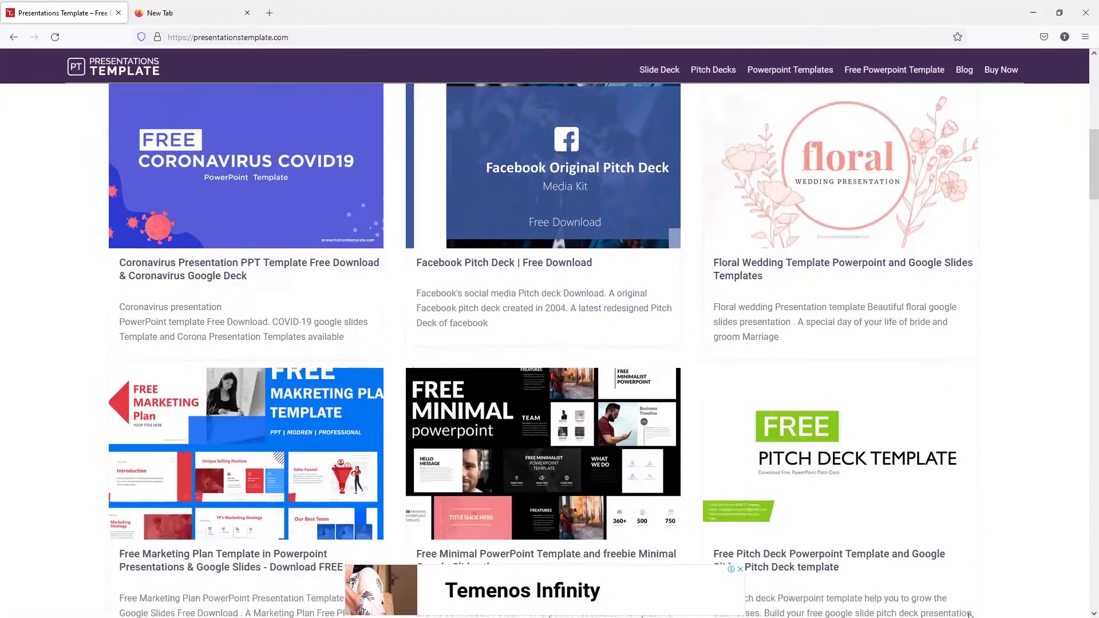
scroll(969, 615, "down", 3)
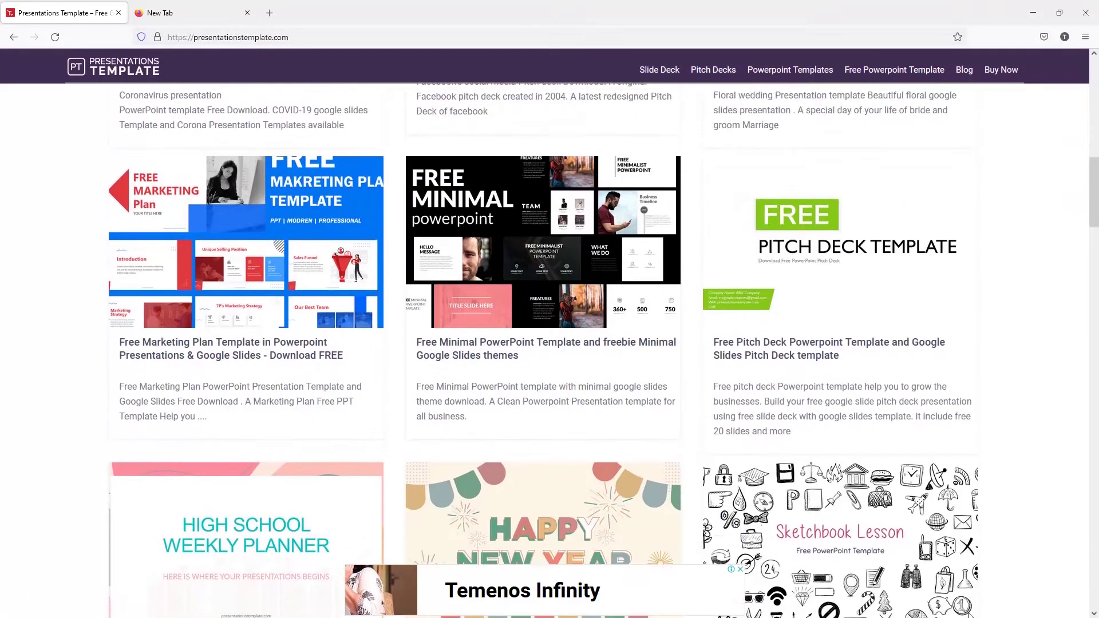
scroll(969, 616, "down", 3)
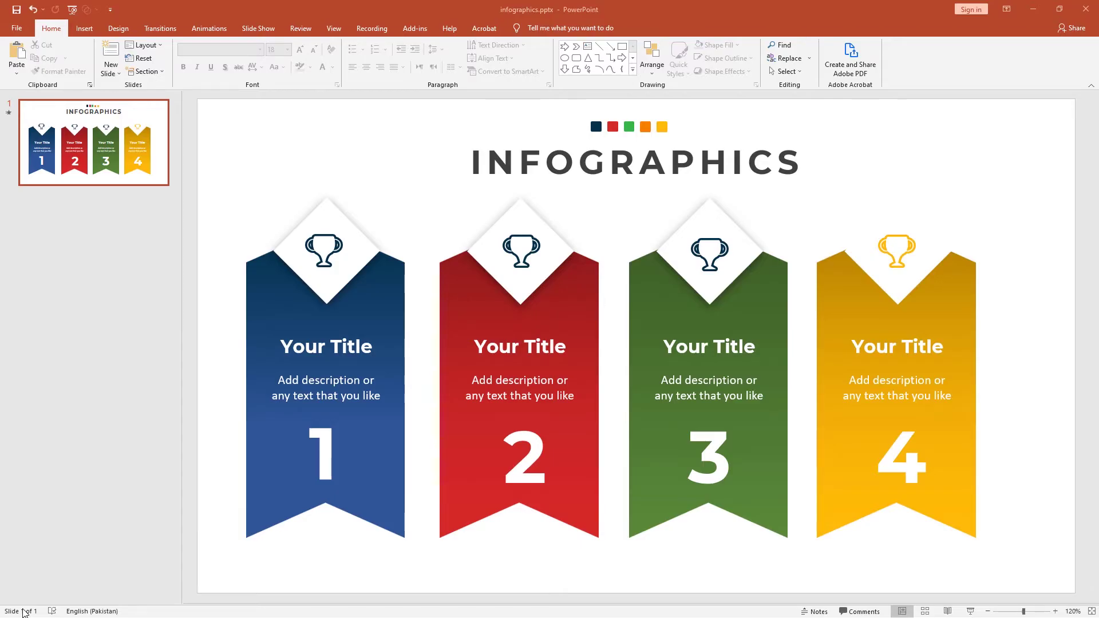
Step: Add a blank slide and draw a Notched Right arrow, rotated to point up
left_click(107, 73)
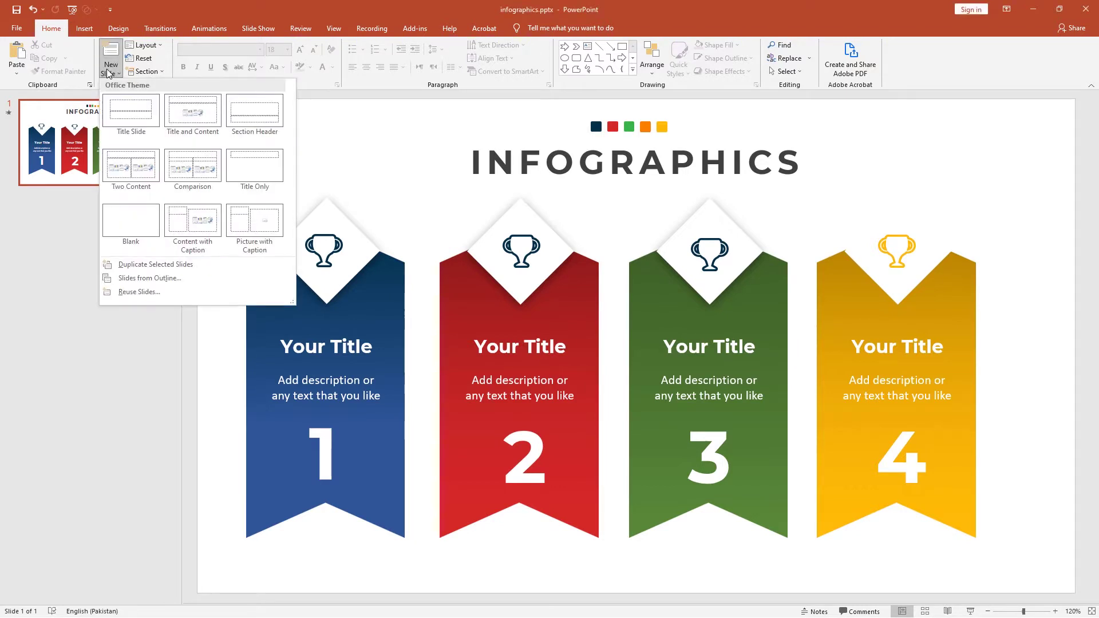
left_click(139, 223)
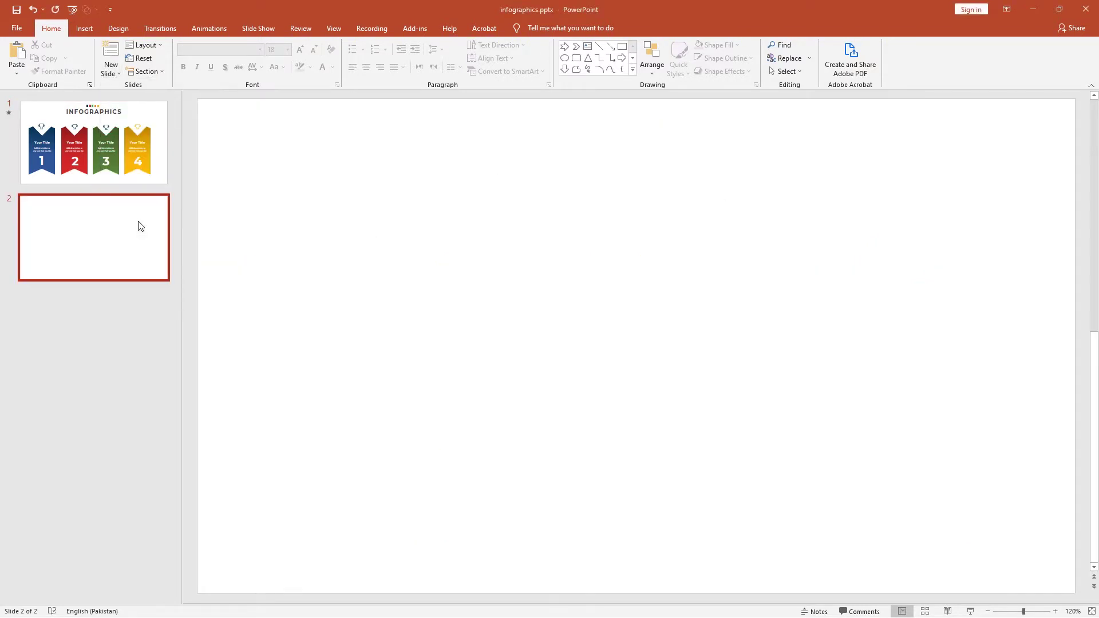
left_click(85, 28)
left_click(184, 56)
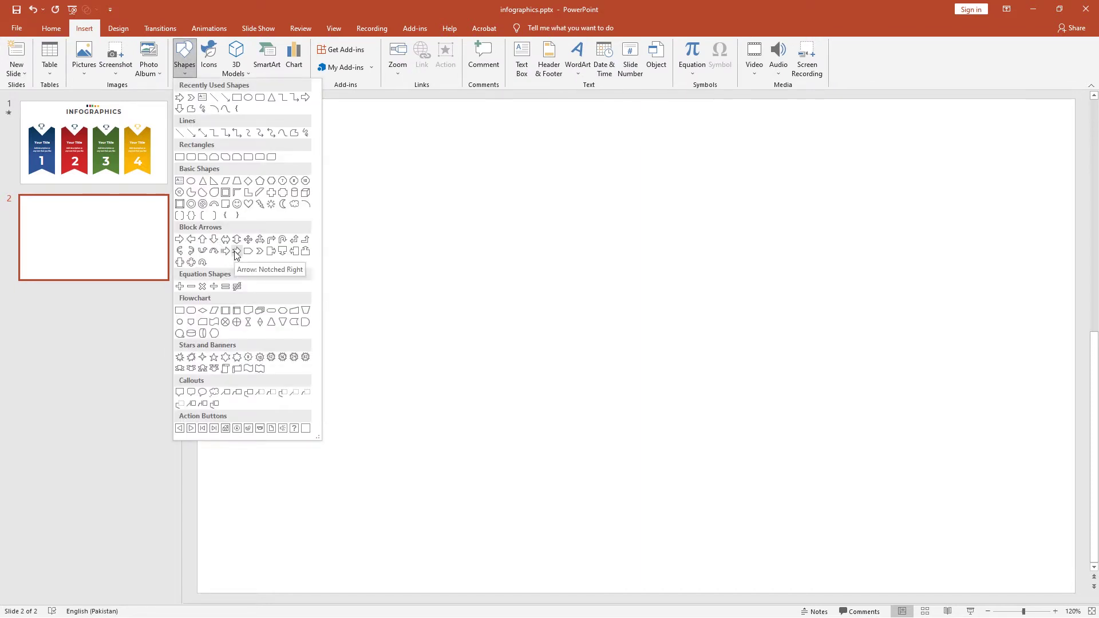
left_click(236, 251)
left_click_drag(244, 176, 488, 392)
left_click_drag(464, 155, 374, 269)
left_click_drag(434, 245, 356, 297)
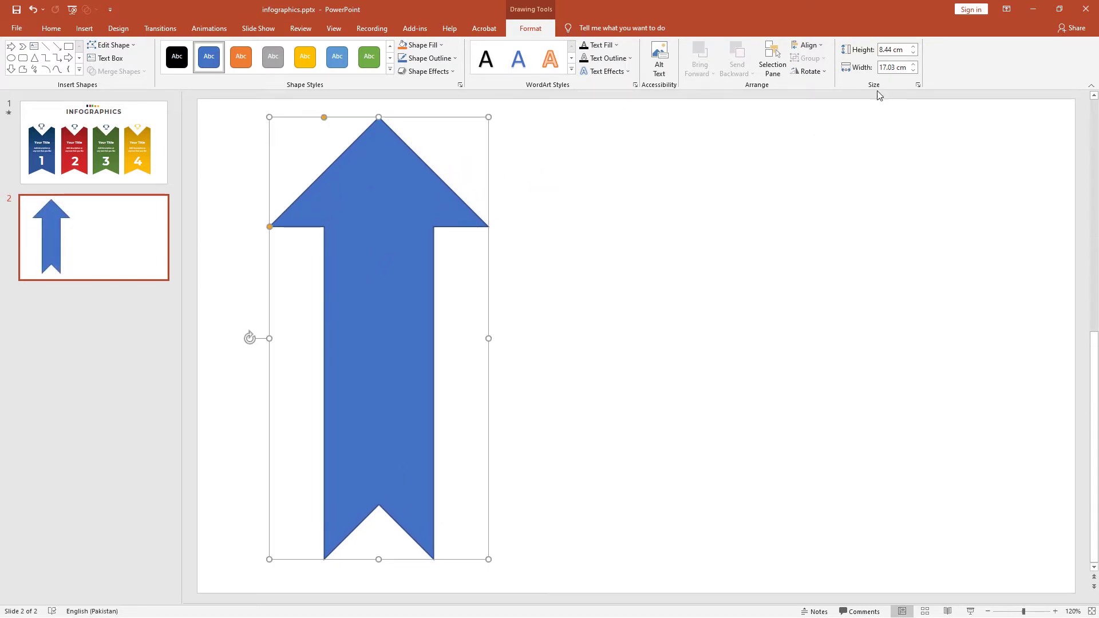
Step: Size the arrow to 12 cm wide and 6 cm high
left_click(891, 68)
triple_click(892, 67)
type("12")
key("Return")
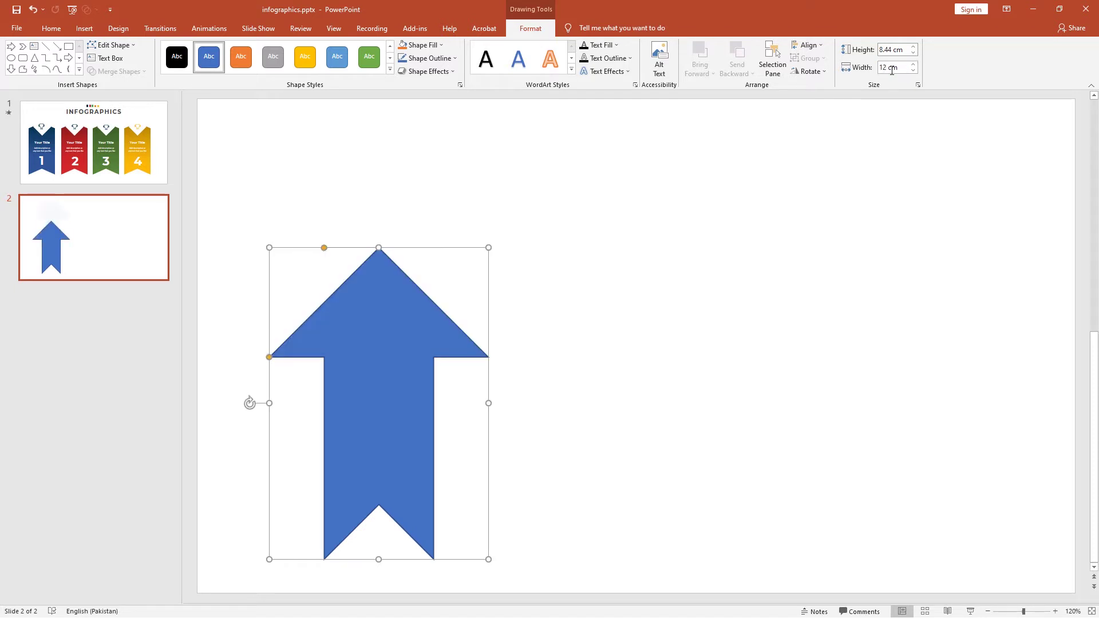
triple_click(898, 49)
type("6")
key("Return")
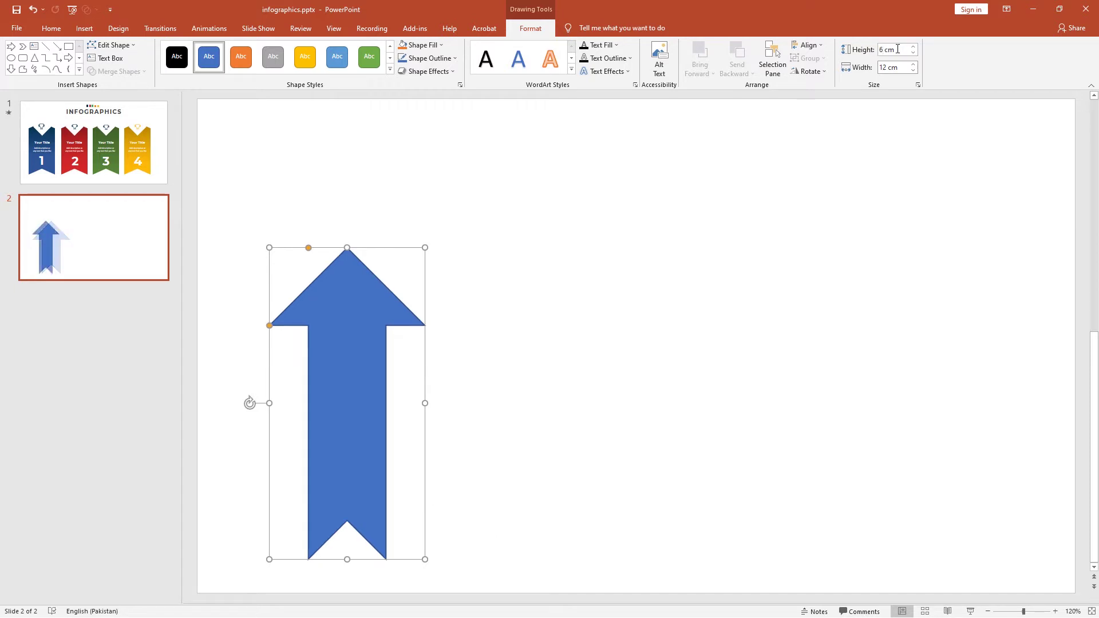
Step: Nudge the arrow up, then widen its shaft and flatten its head and tail notch
left_click_drag(335, 333, 331, 290)
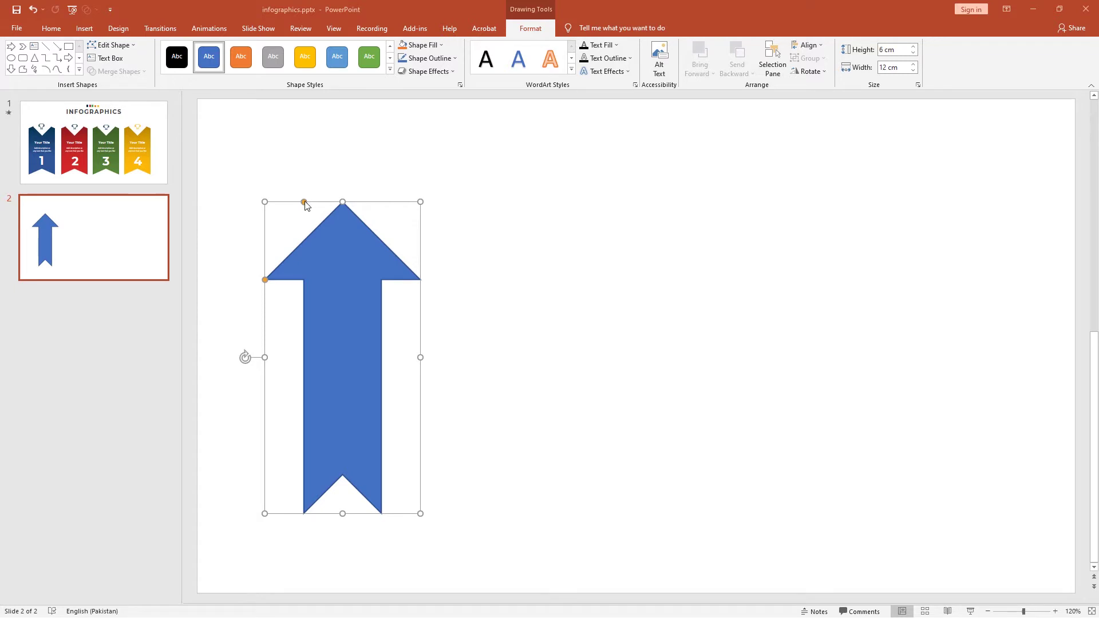
left_click_drag(305, 205, 260, 209)
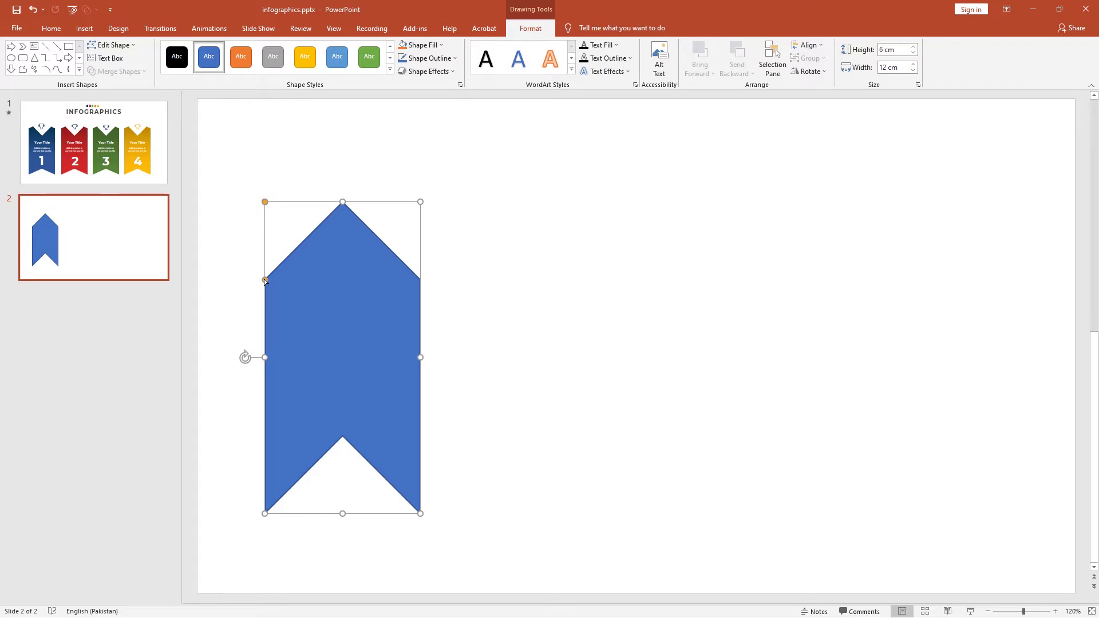
left_click_drag(264, 280, 259, 236)
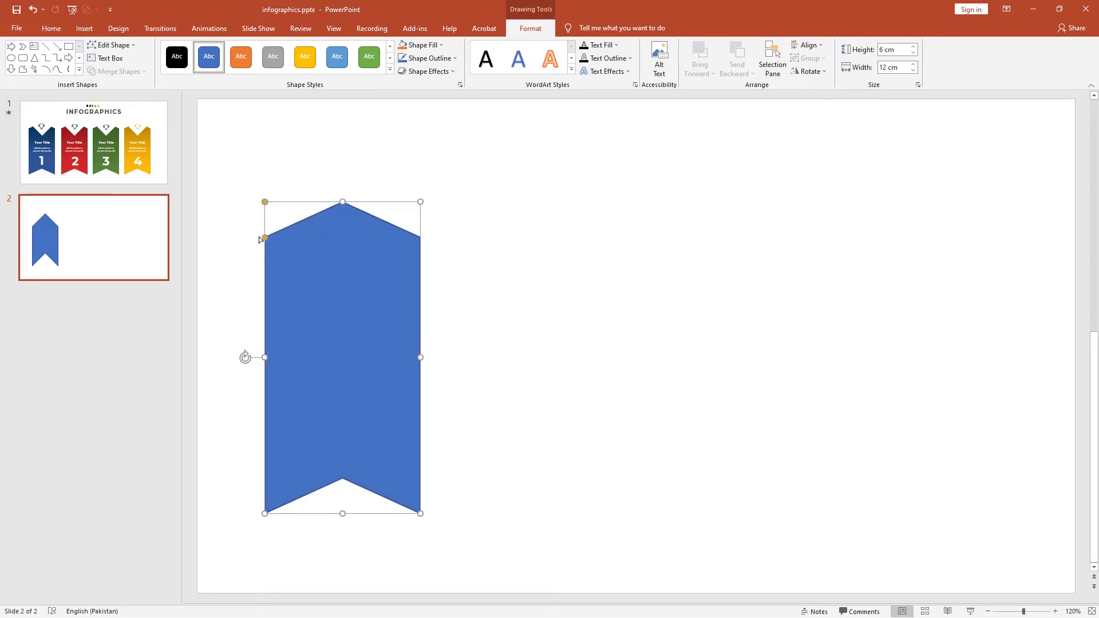
Step: Remove the ribbon's outline in the Format Shape pane
right_click(312, 266)
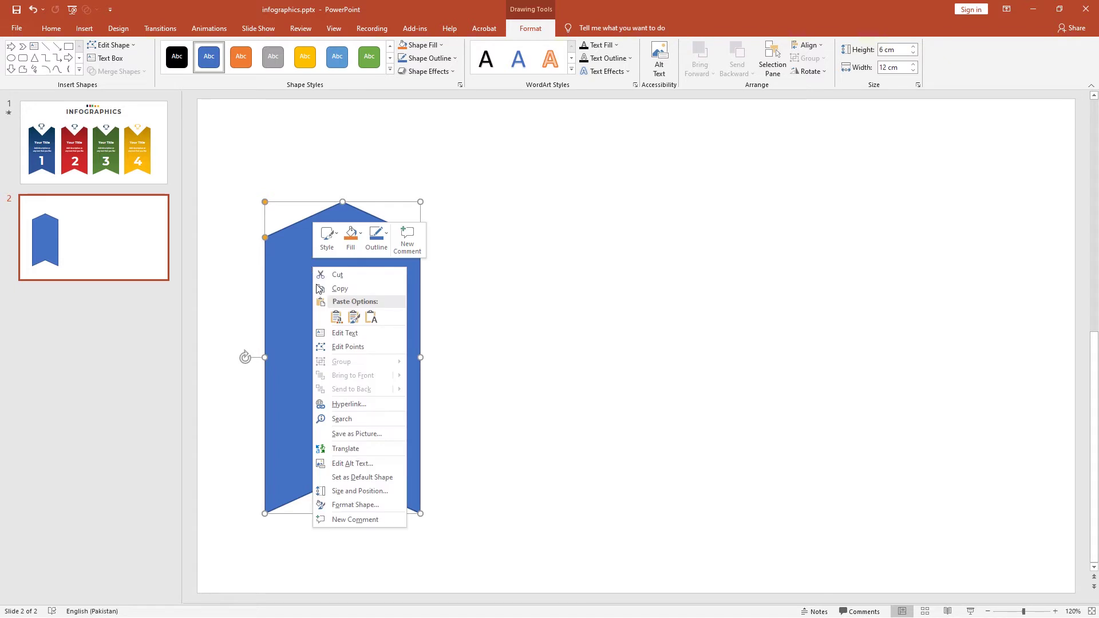
left_click(373, 504)
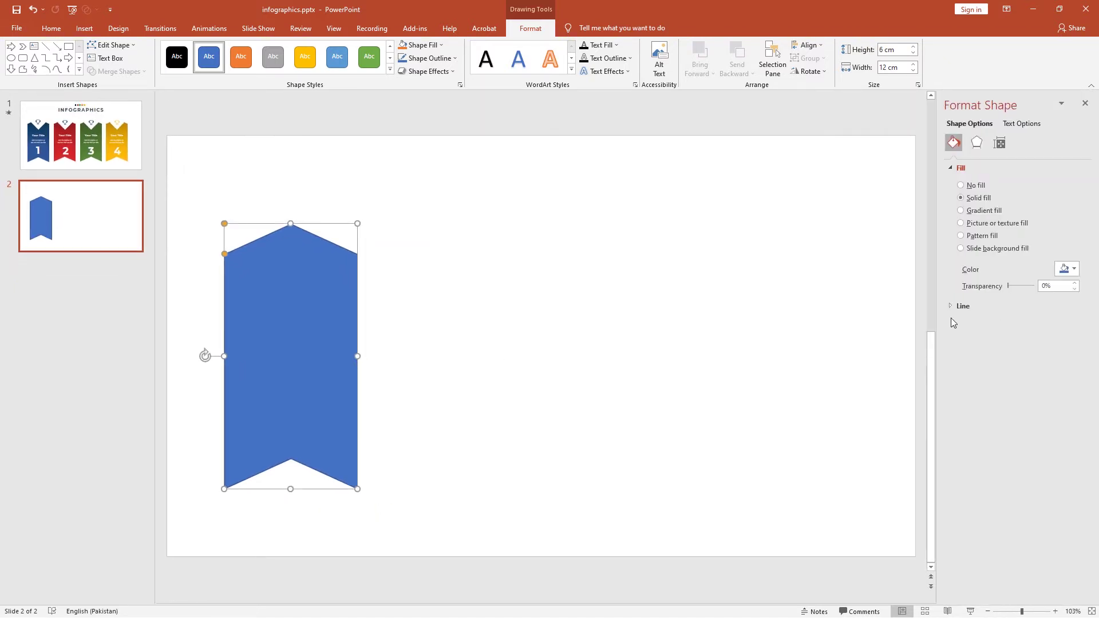
left_click(949, 308)
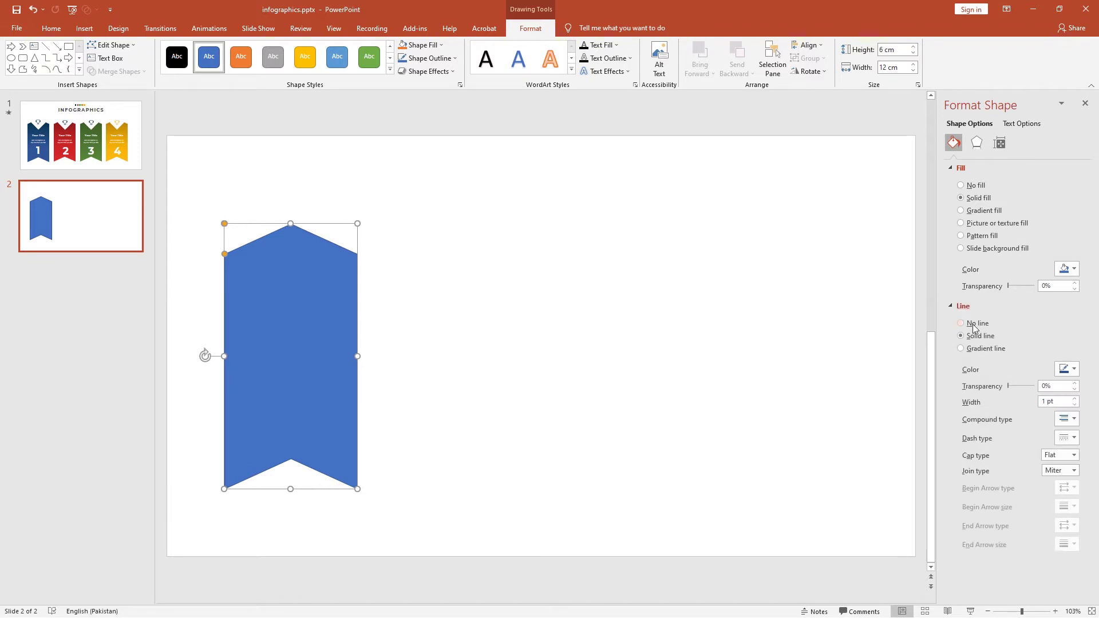
left_click(973, 324)
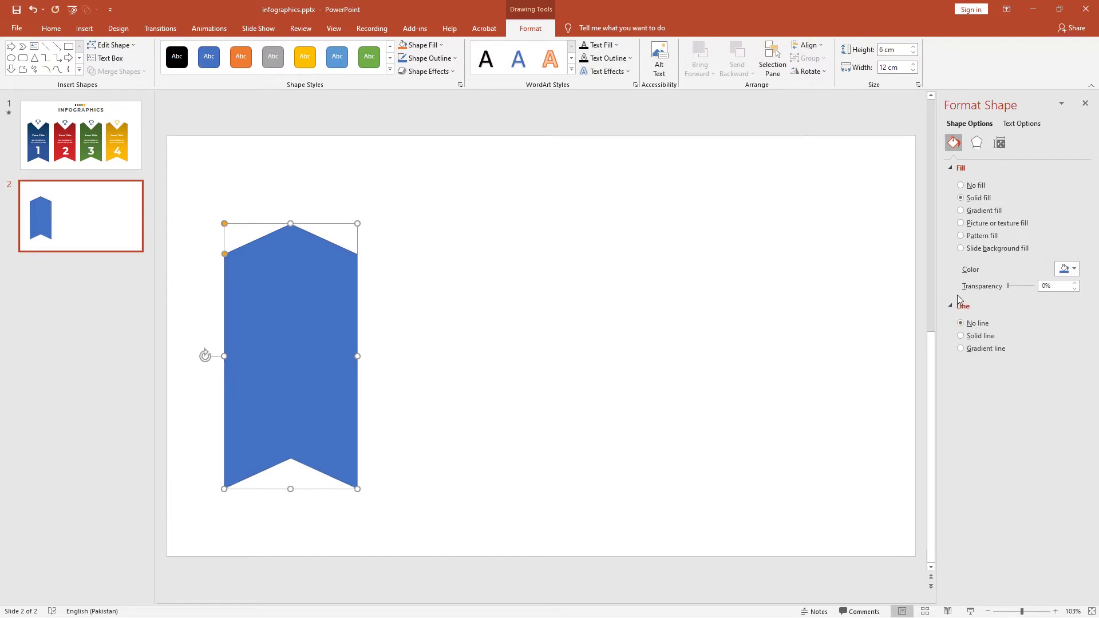
Step: Give the ribbon a gradient fill, setting the first stop's colour and selecting the second stop
left_click(978, 211)
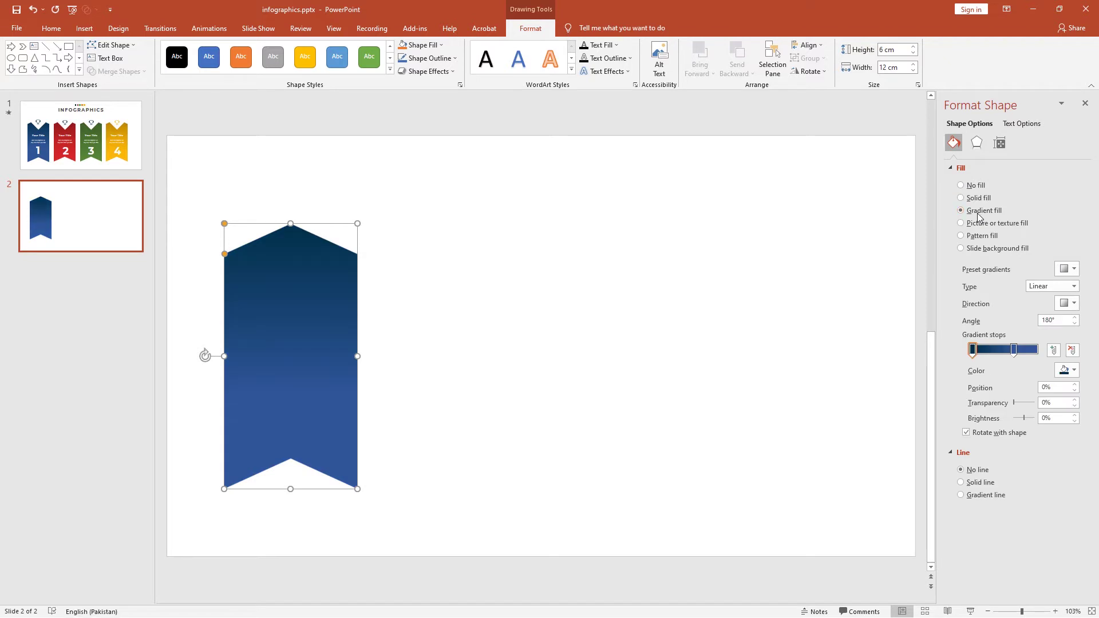
left_click(1067, 370)
left_click(1036, 496)
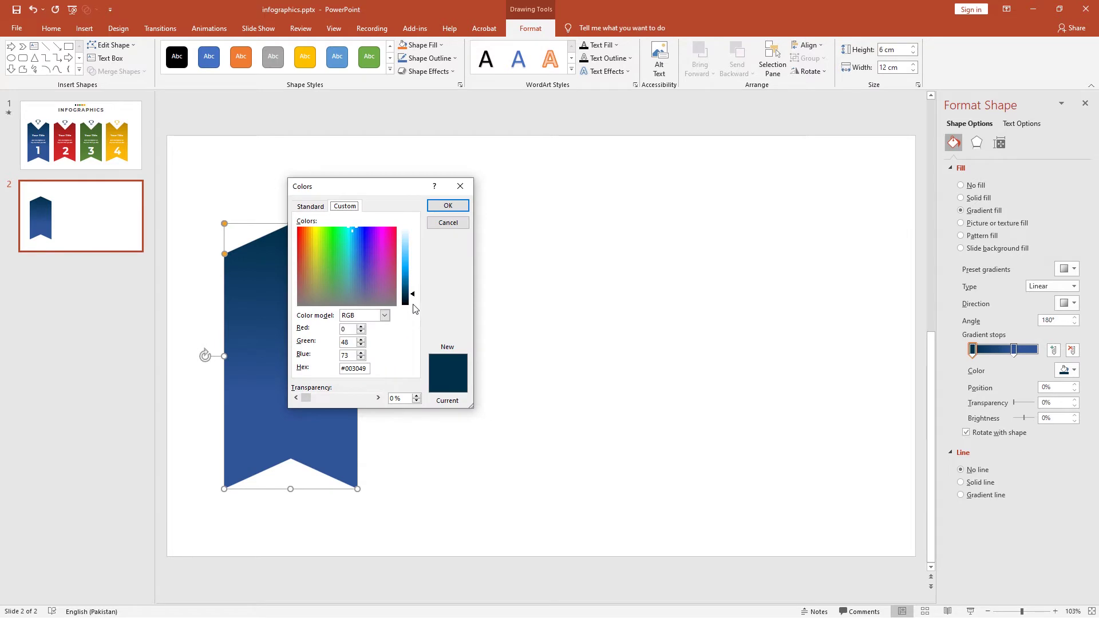
left_click(447, 223)
left_click(1014, 350)
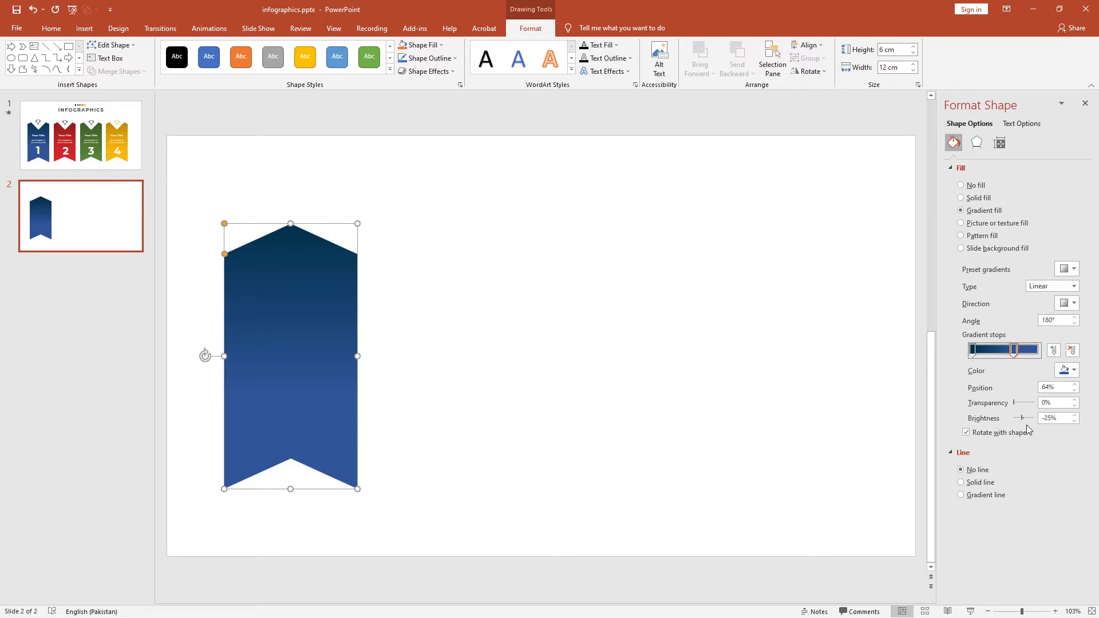
Step: Duplicate the ribbon to the right to make a row of ribbons
left_click(344, 381)
left_click_drag(344, 381, 609, 387)
left_click_drag(609, 386, 767, 379)
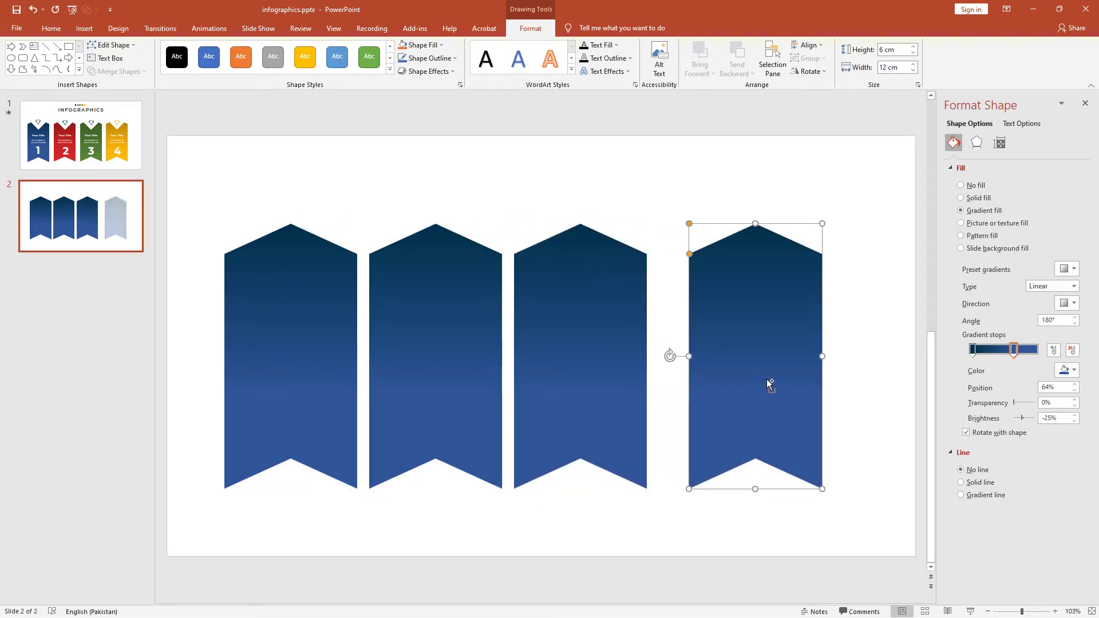
left_click(489, 509)
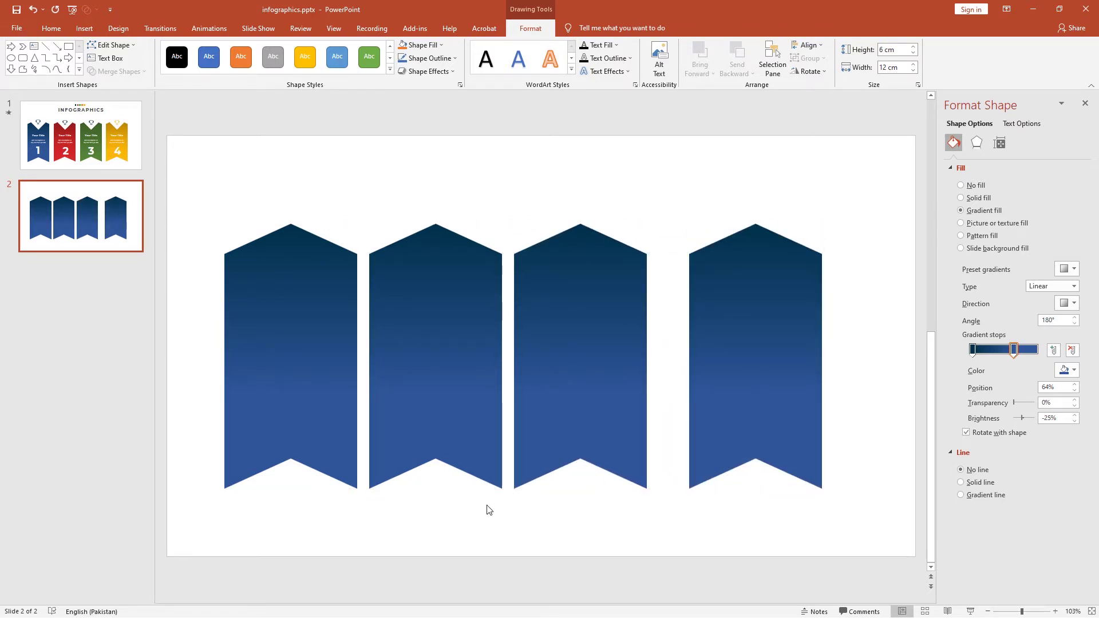
Step: Distribute all four ribbons horizontally so they are evenly spaced
left_click(329, 444, "shift")
left_click(414, 424, "shift")
left_click(610, 418, "shift")
left_click(793, 403, "shift")
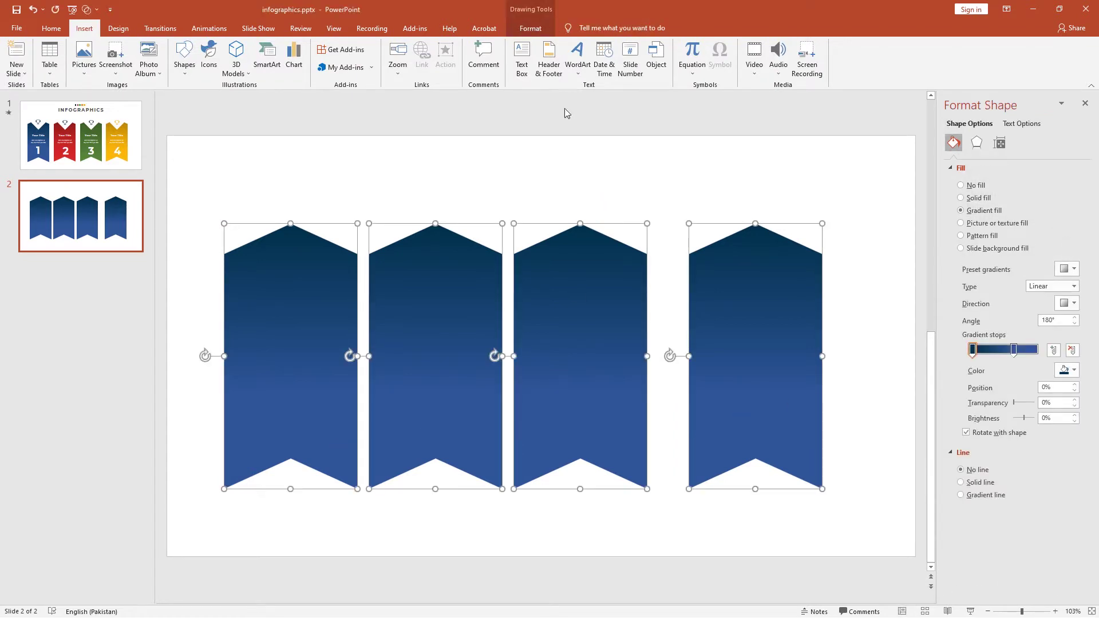
left_click(531, 28)
left_click(809, 46)
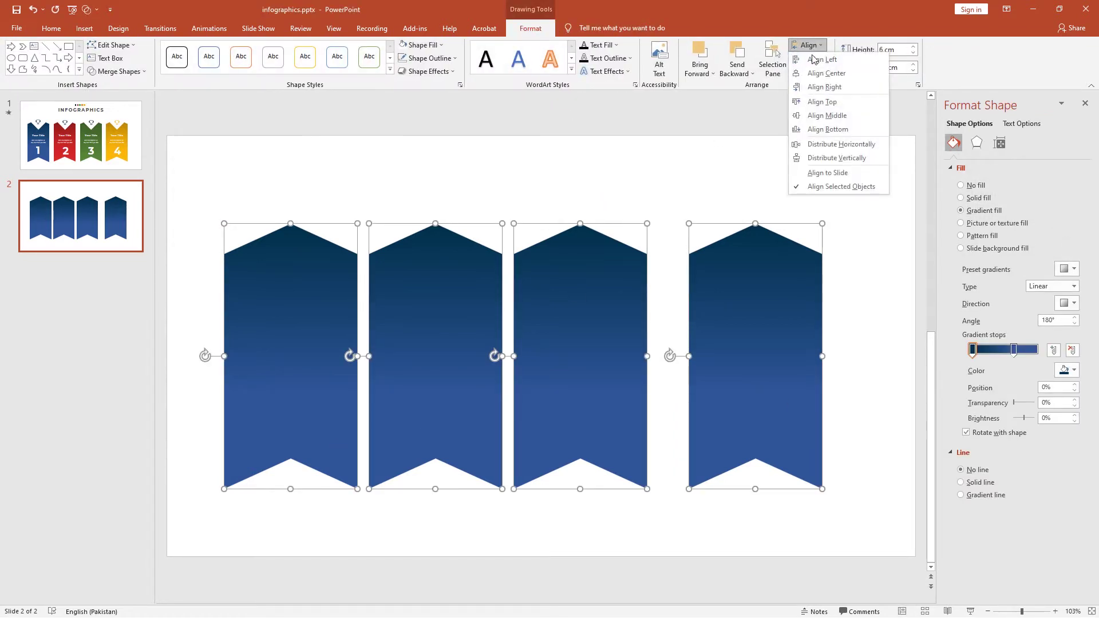
left_click(827, 144)
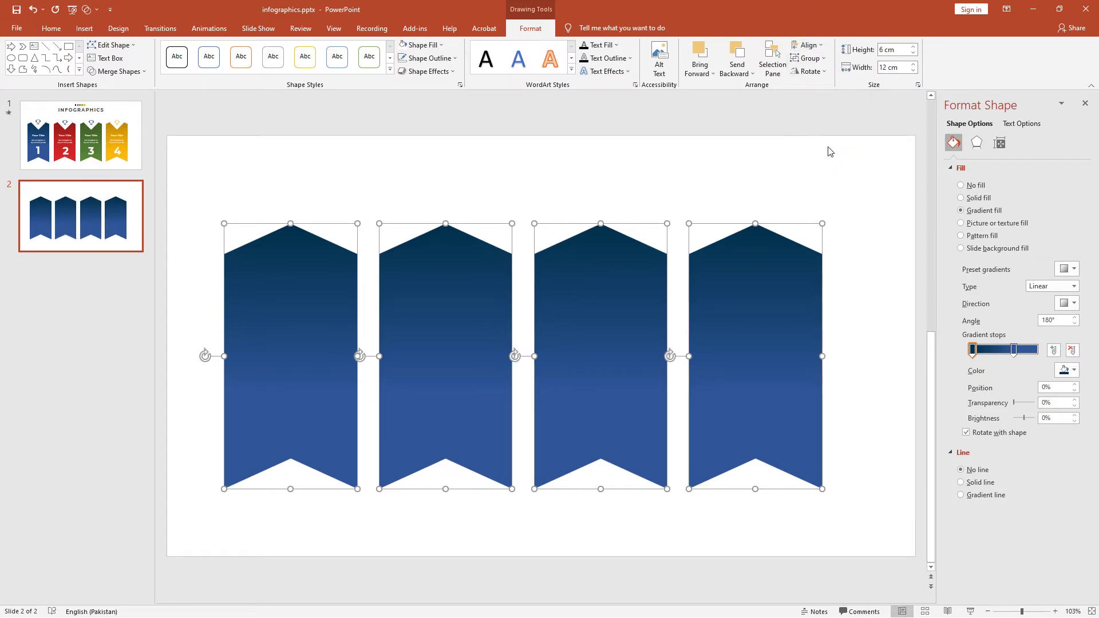
left_click(830, 151)
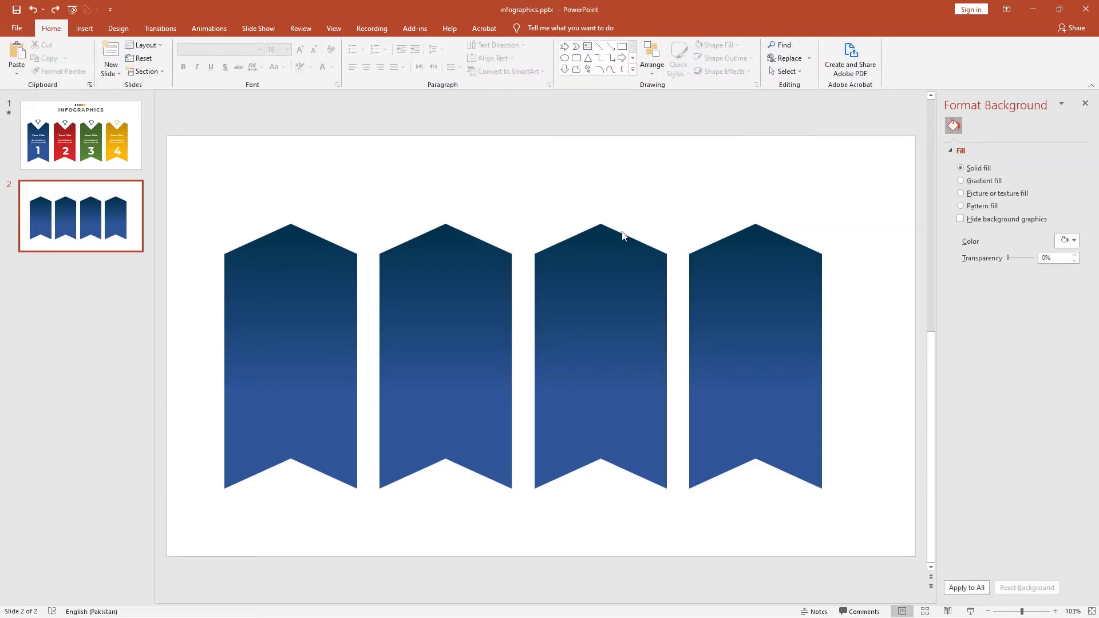
Step: Make the second ribbon's gradient red, with the first stop's brightness at -34%
left_click(441, 261)
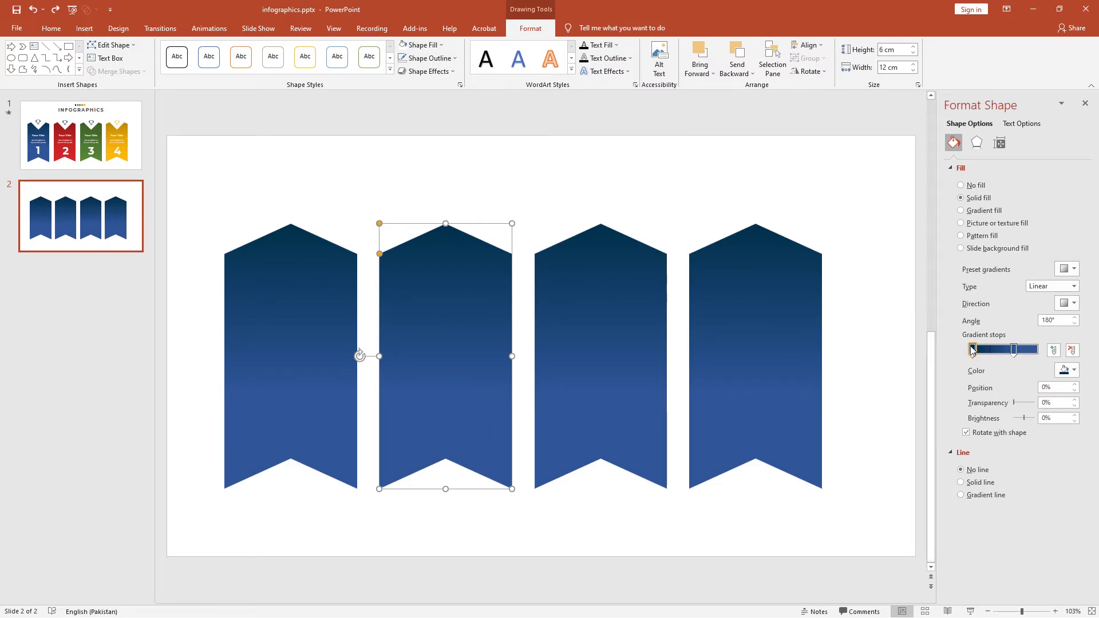
left_click(972, 350)
left_click(1068, 370)
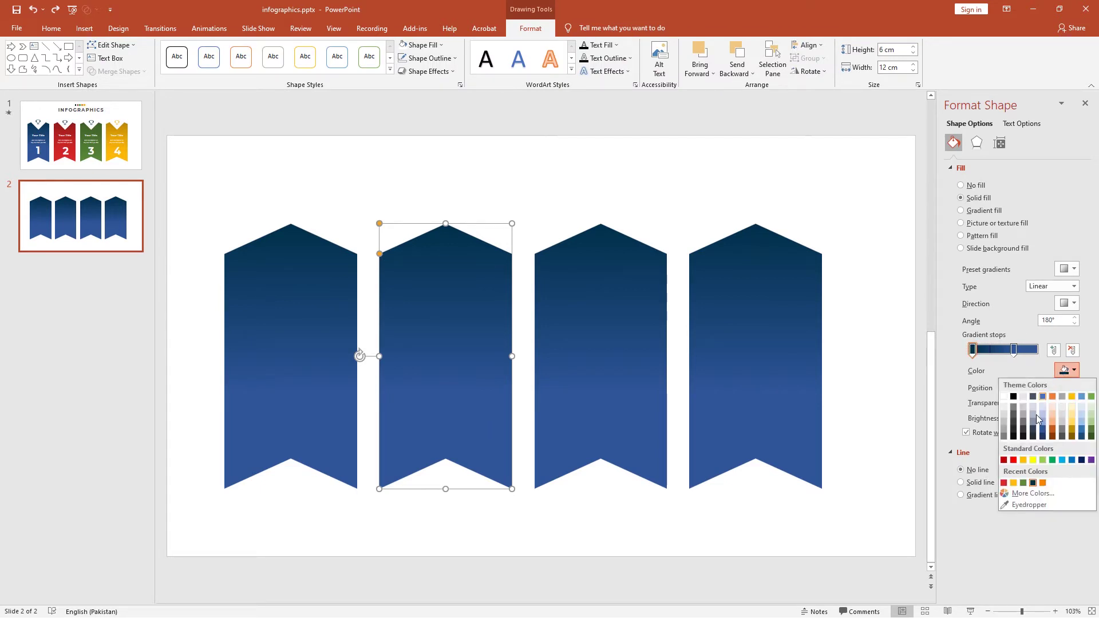
left_click(1007, 487)
left_click(1014, 350)
left_click(1068, 370)
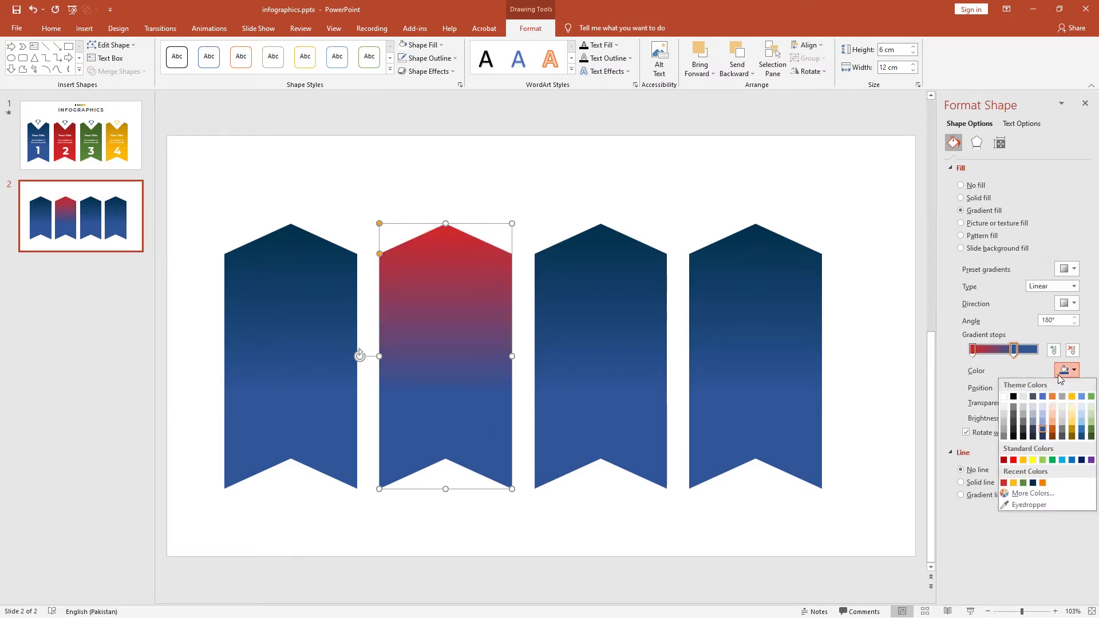
left_click(1005, 483)
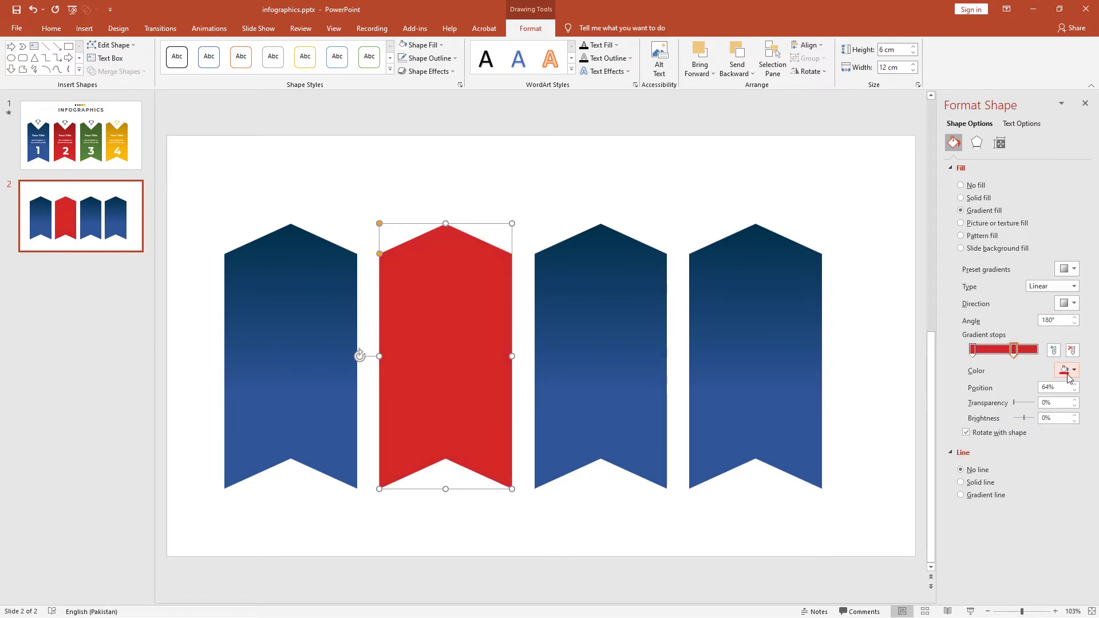
left_click(1068, 372)
left_click(1030, 492)
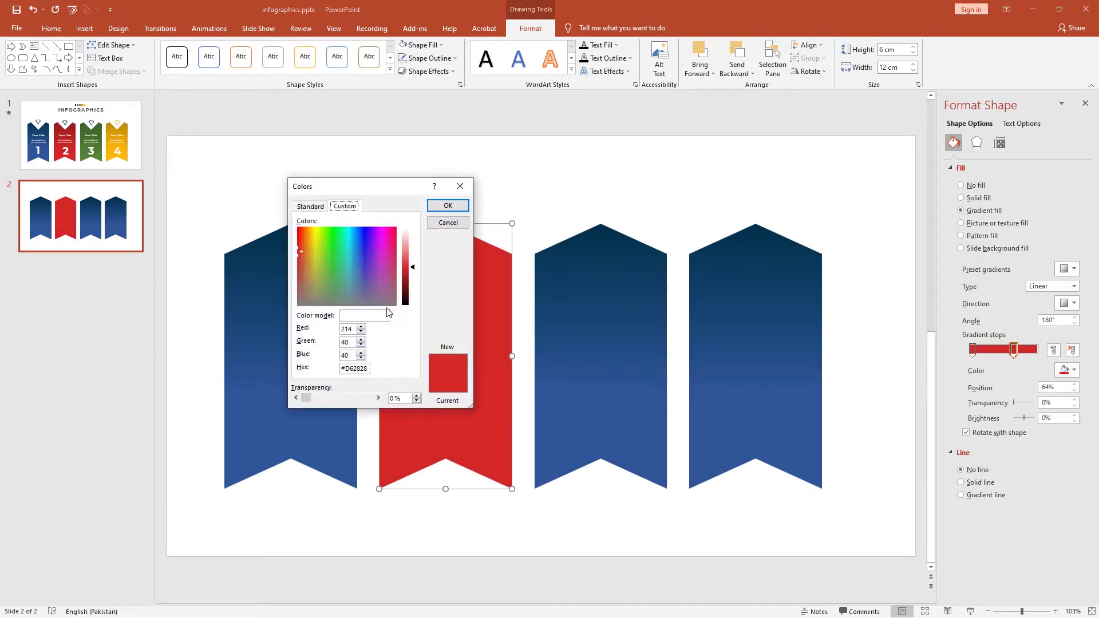
left_click(447, 224)
left_click(972, 352)
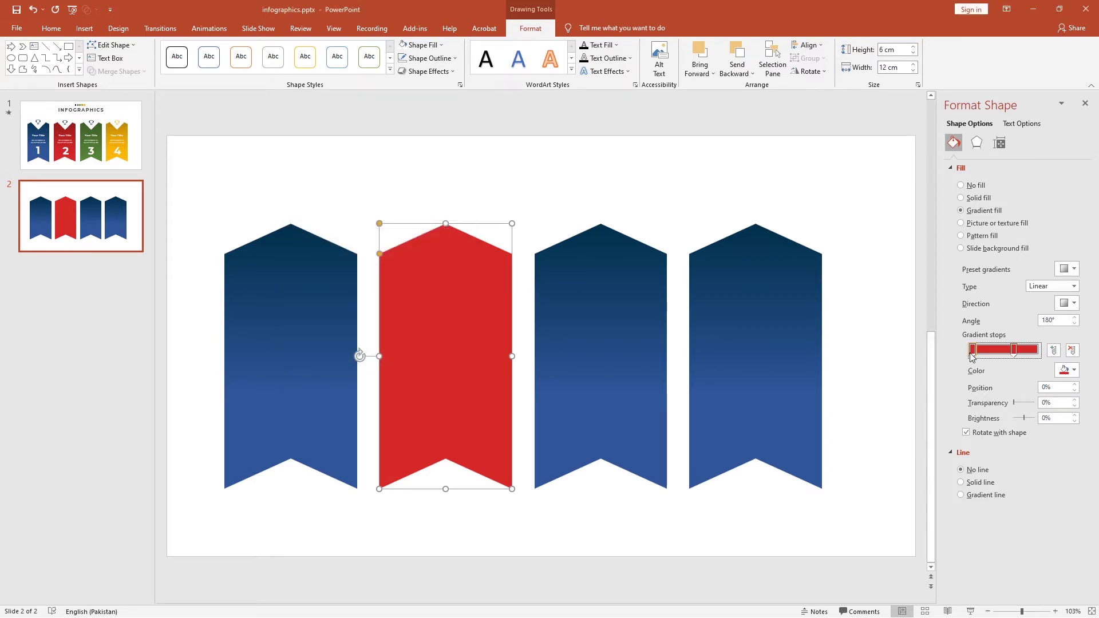
left_click(1053, 418)
type("-34")
key("Return")
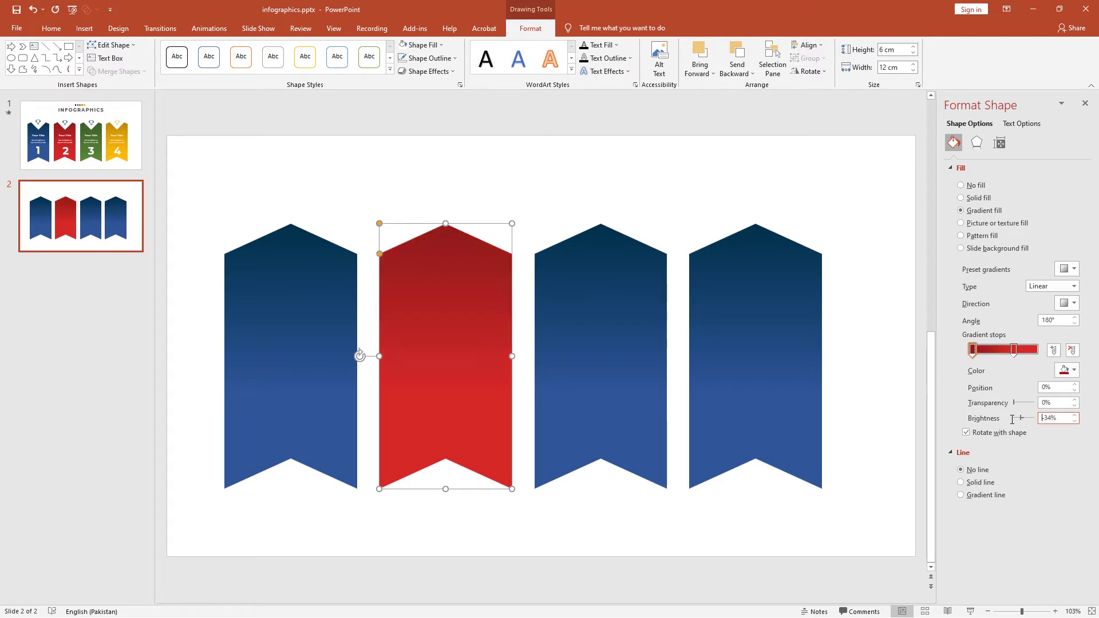
Step: Make the third ribbon's gradient green, with the first stop's brightness at -30%
left_click(608, 366)
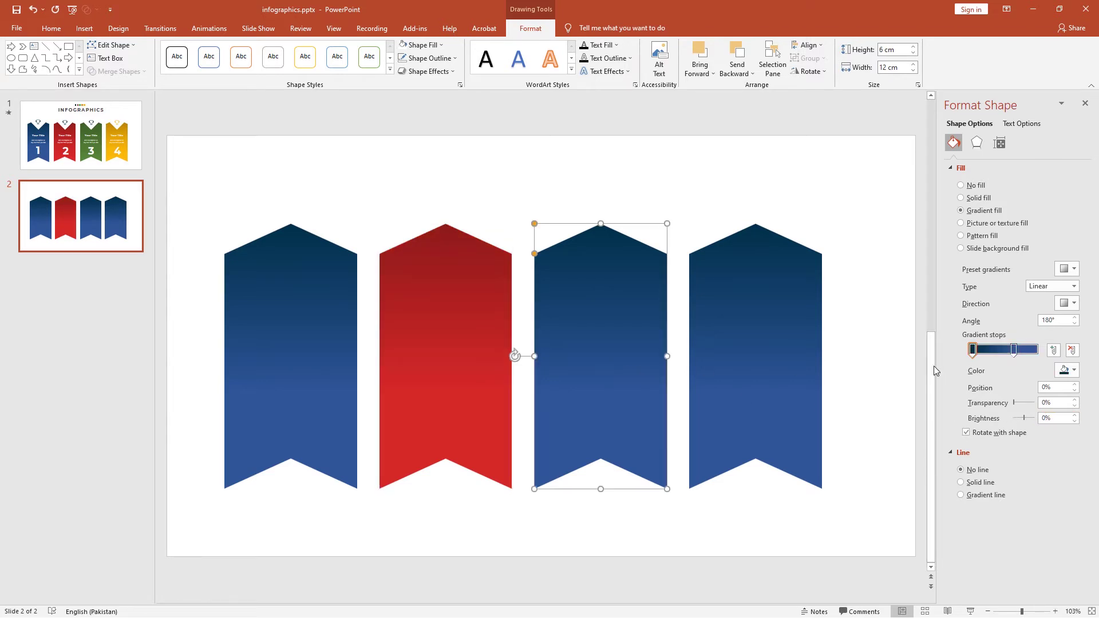
left_click(1066, 370)
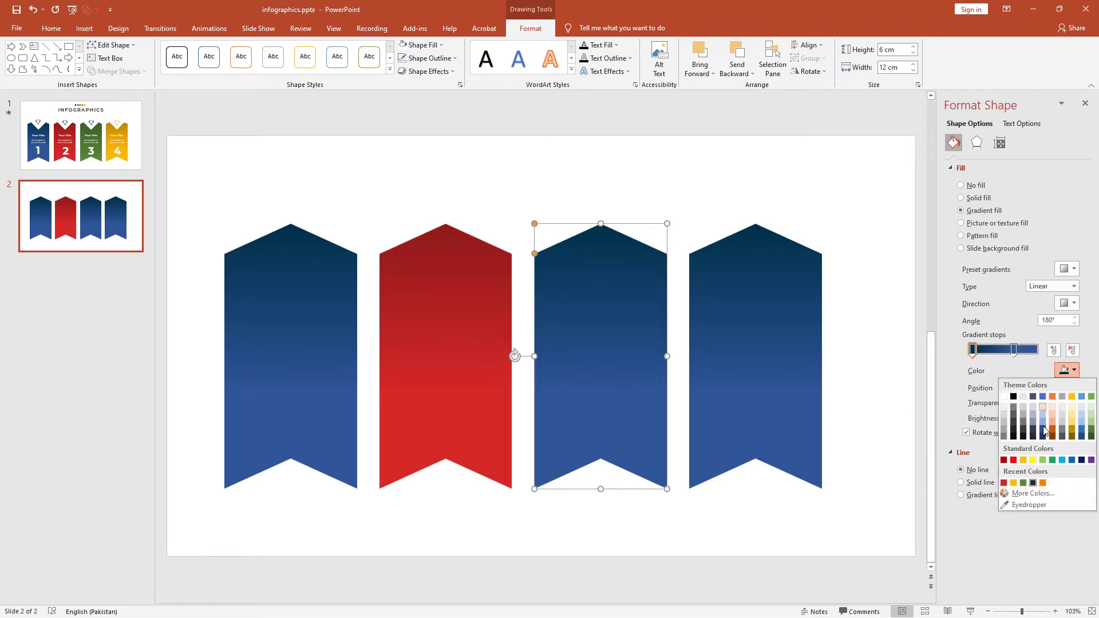
left_click(1023, 483)
left_click(1014, 350)
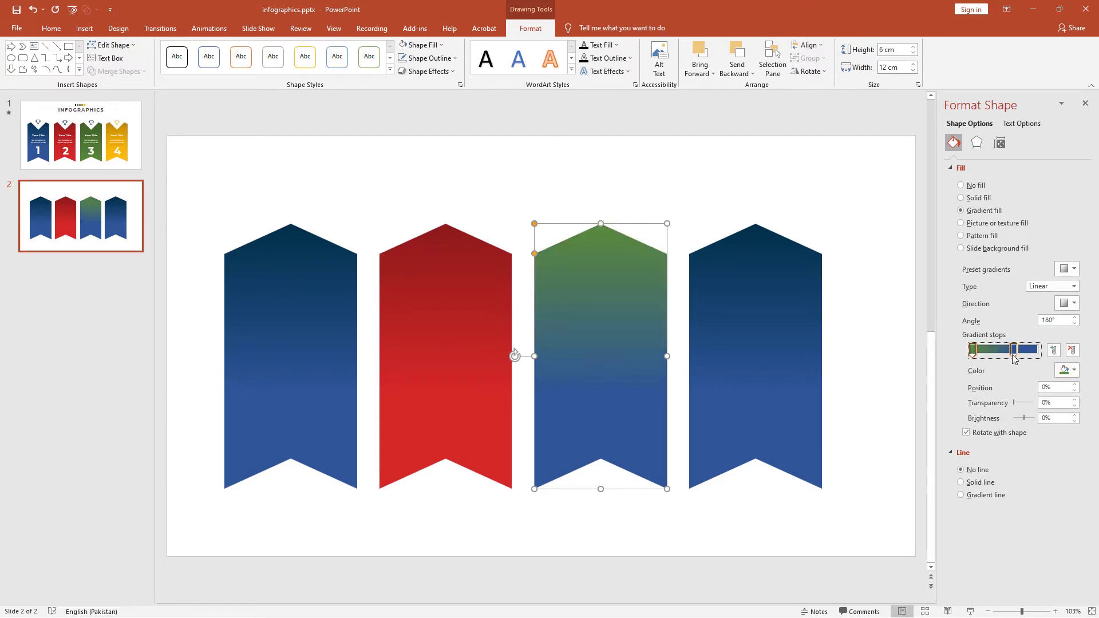
left_click(1065, 370)
left_click(1008, 482)
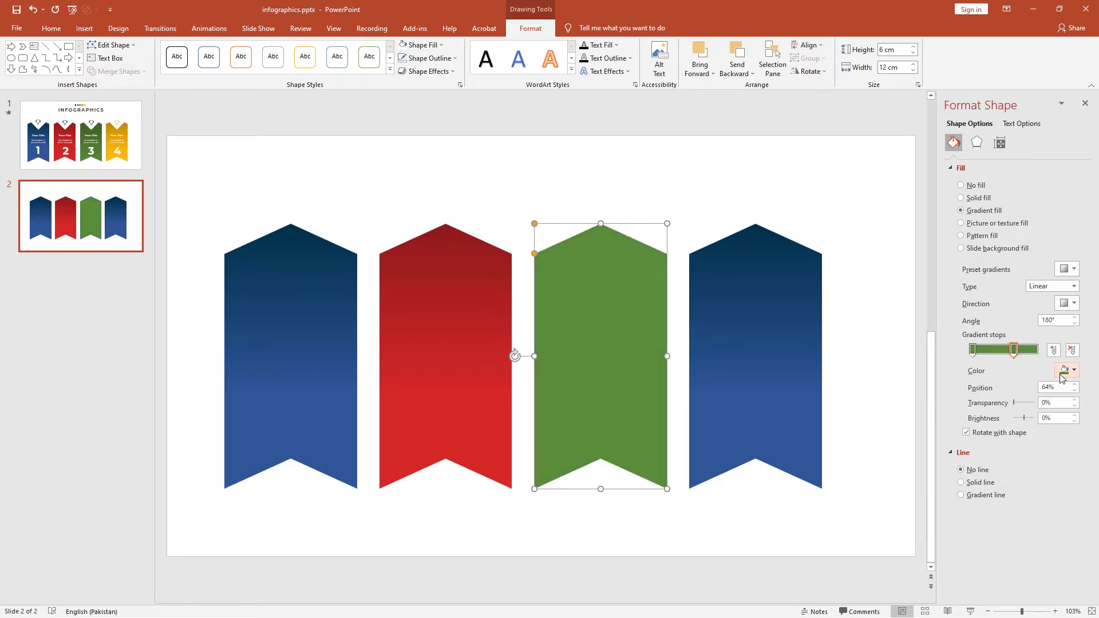
left_click(973, 351)
left_click(1045, 418)
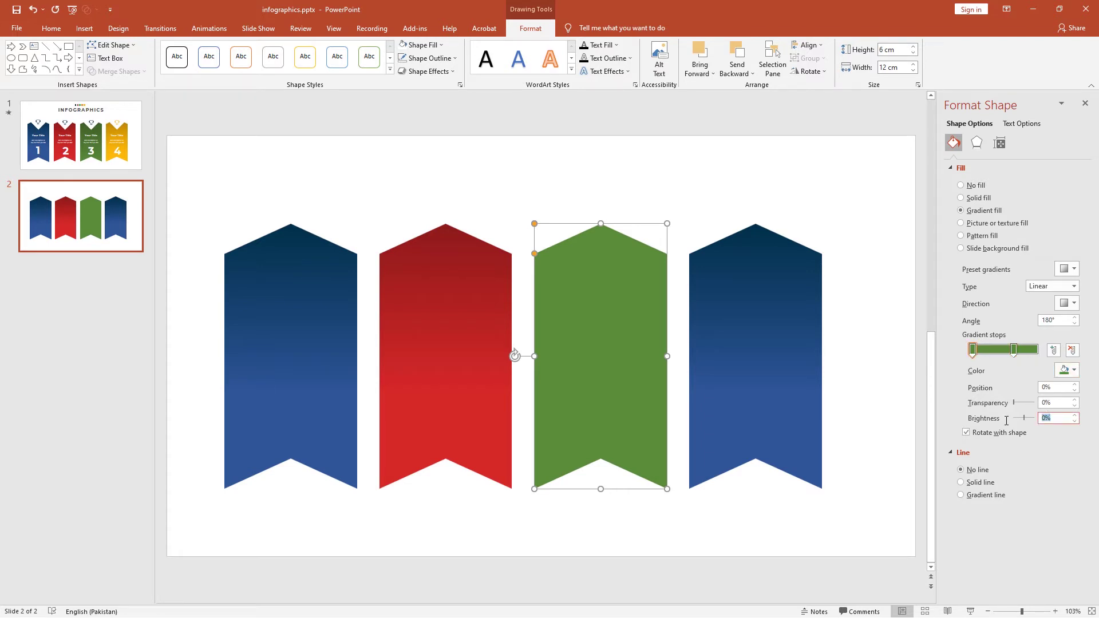
type("-30")
key("Return")
Step: Make the fourth ribbon's gradient gold, with the first stop's brightness at -34%
left_click(700, 385)
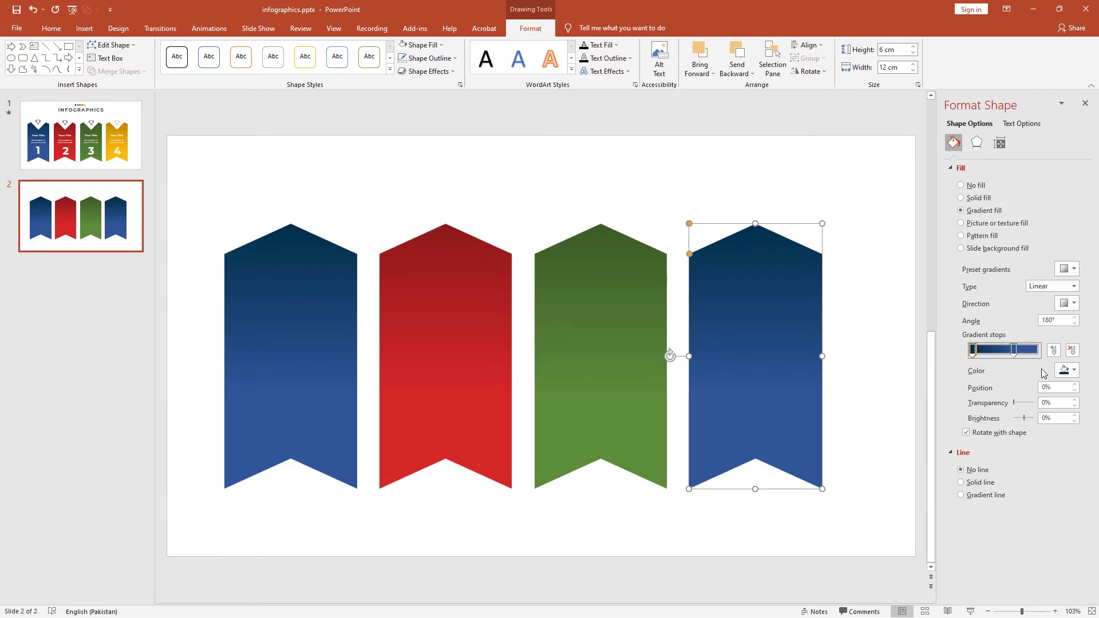
left_click(1073, 372)
left_click(1022, 486)
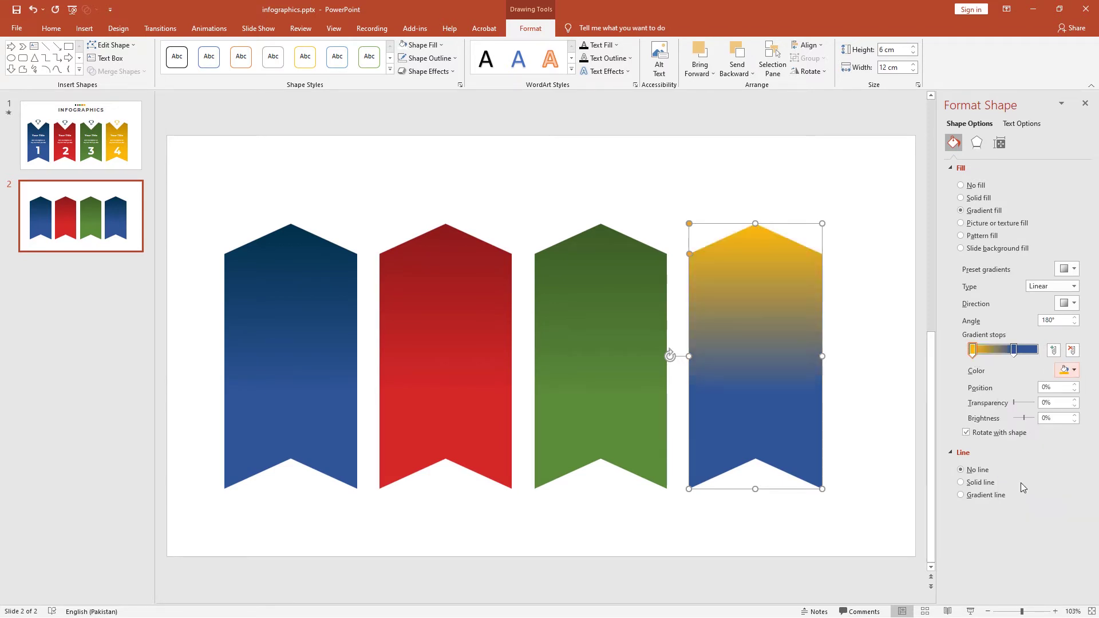
left_click(1011, 350)
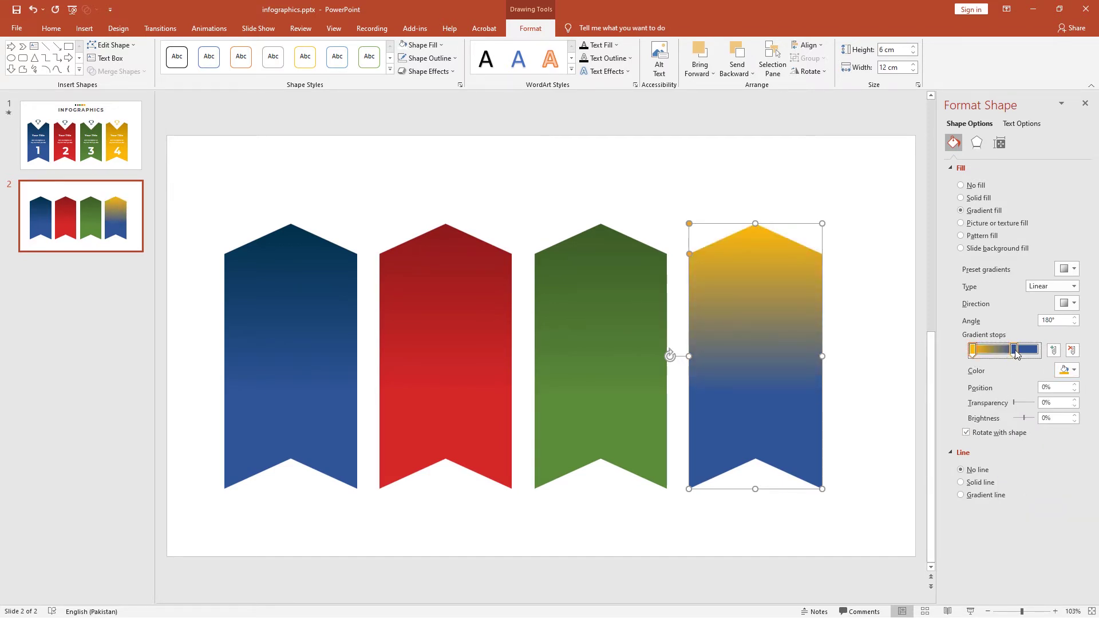
left_click(1063, 371)
left_click(1008, 486)
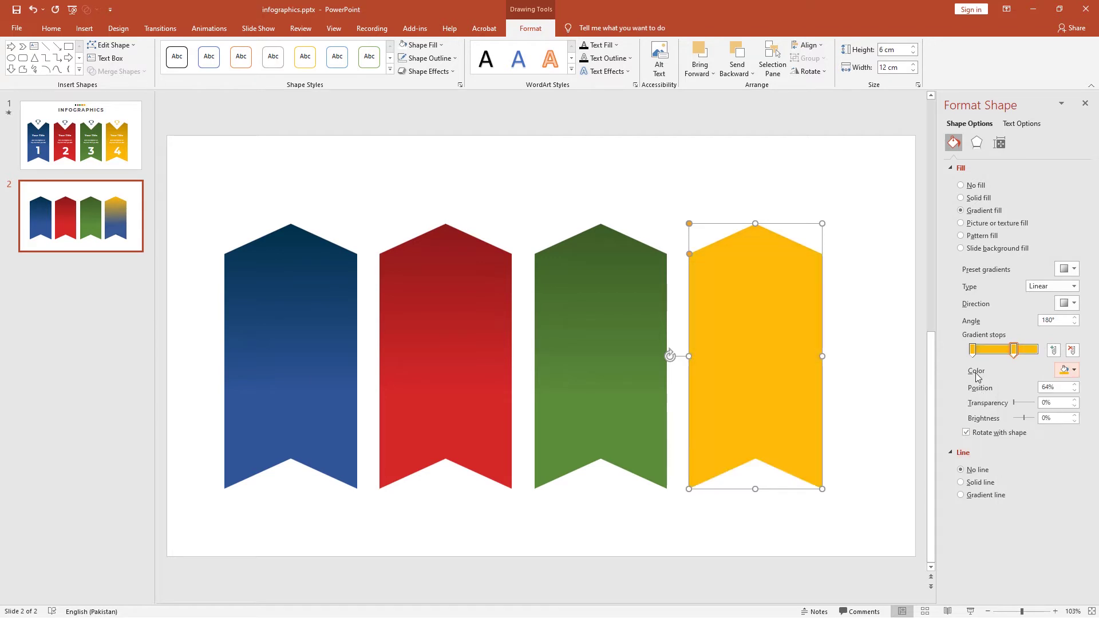
left_click_drag(1053, 416, 1030, 417)
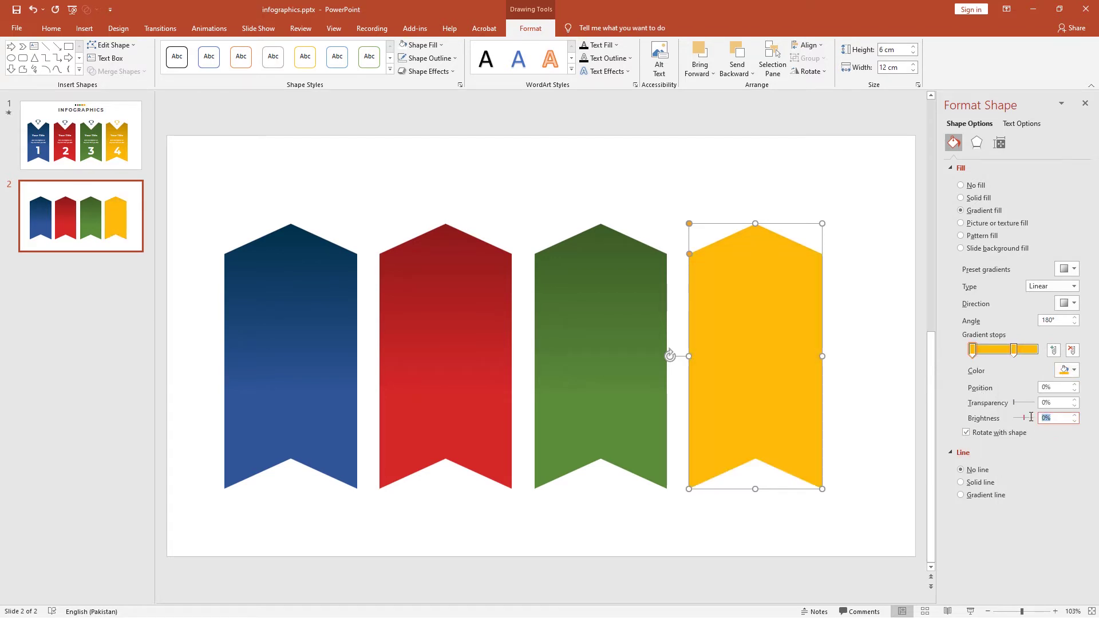
type("-34")
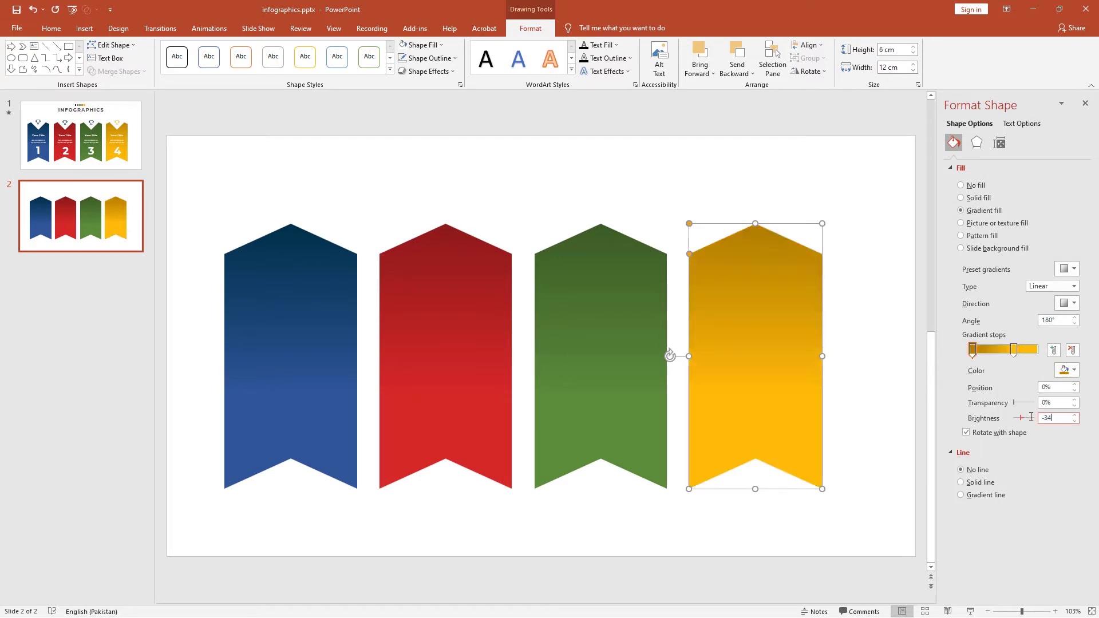
left_click(890, 410)
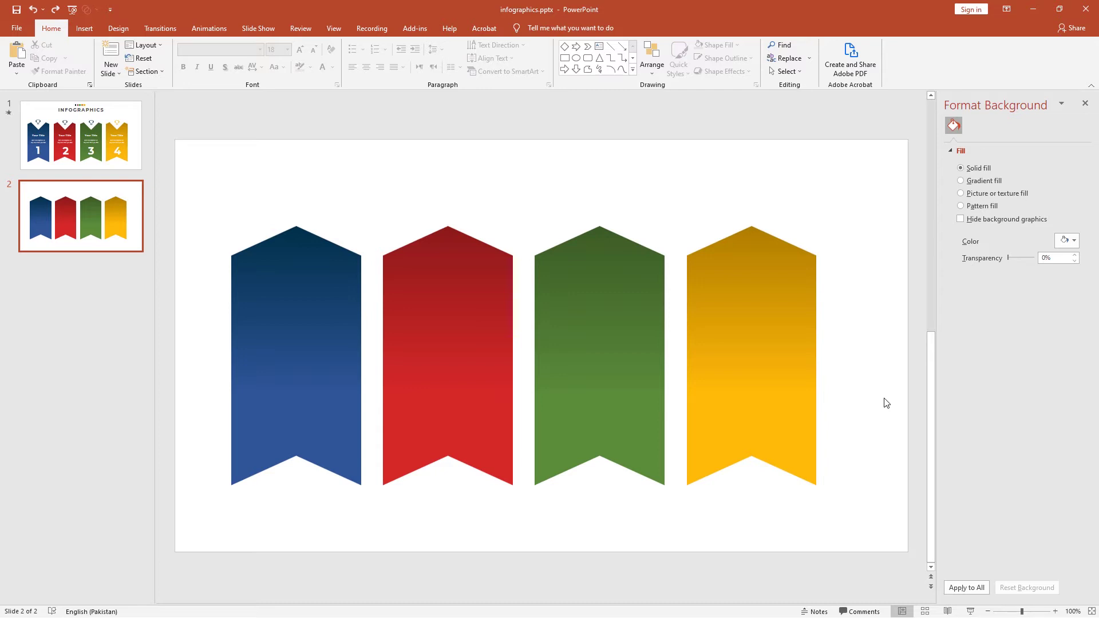
Step: Draw a diamond shape on top of the blue ribbon
left_click(85, 28)
left_click(190, 72)
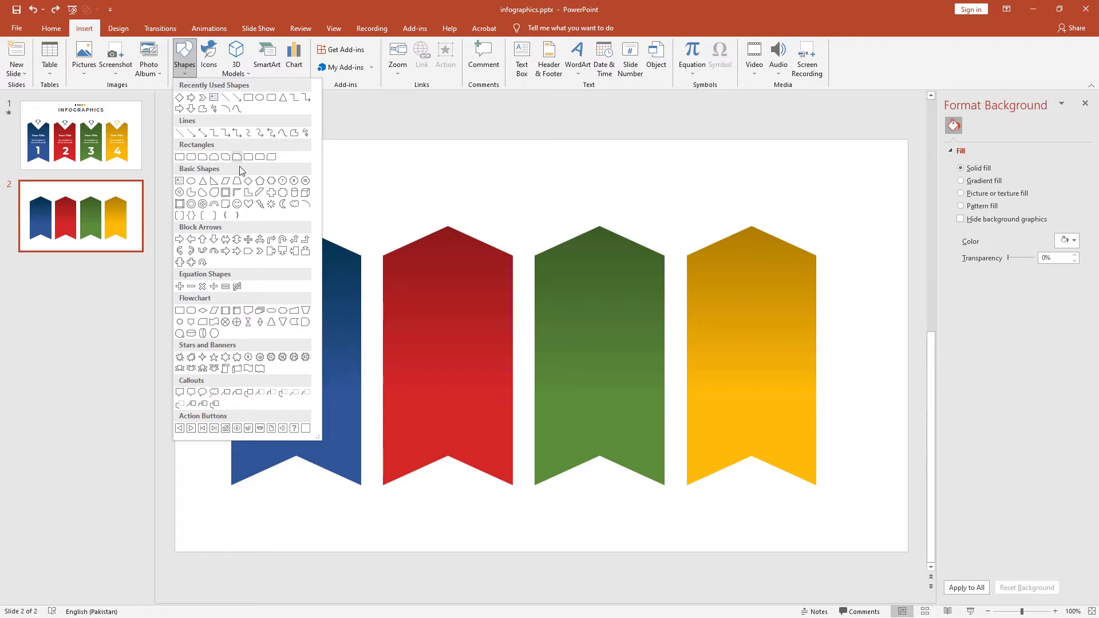
left_click(248, 181)
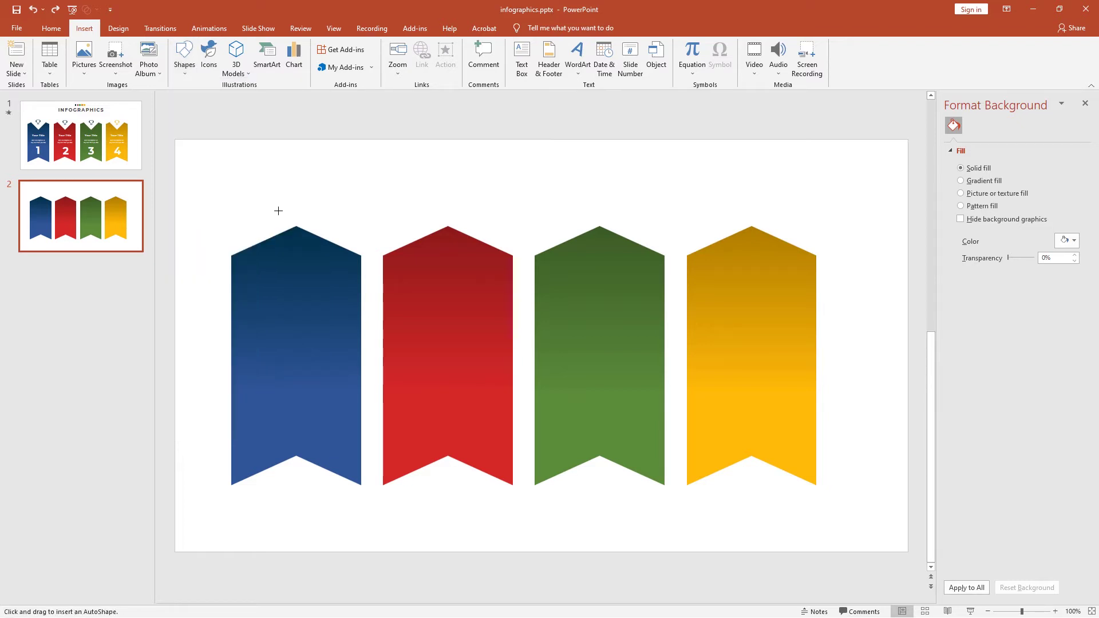
mouse_move(279, 211)
left_mouse_down()
mouse_move(344, 276)
mouse_move(312, 247)
left_mouse_up()
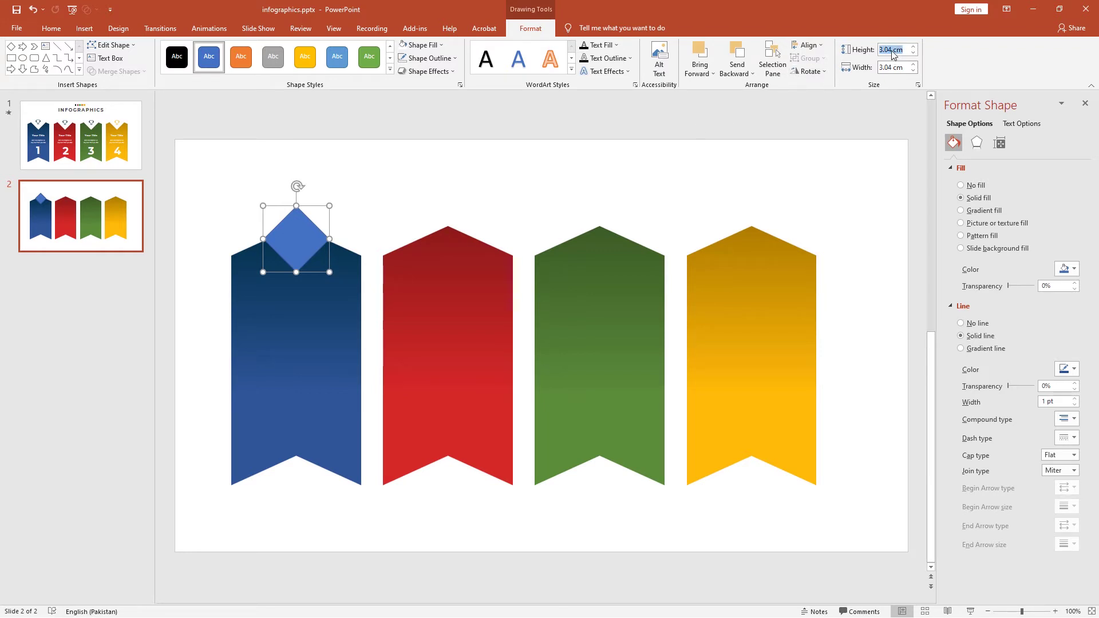
Step: Resize the diamond to 4 cm by 4 cm and centre it on the ribbon's peak
left_click(854, 52)
key("ctrl+a")
type("4")
key("Return")
left_click(899, 64)
type("4")
key("Return")
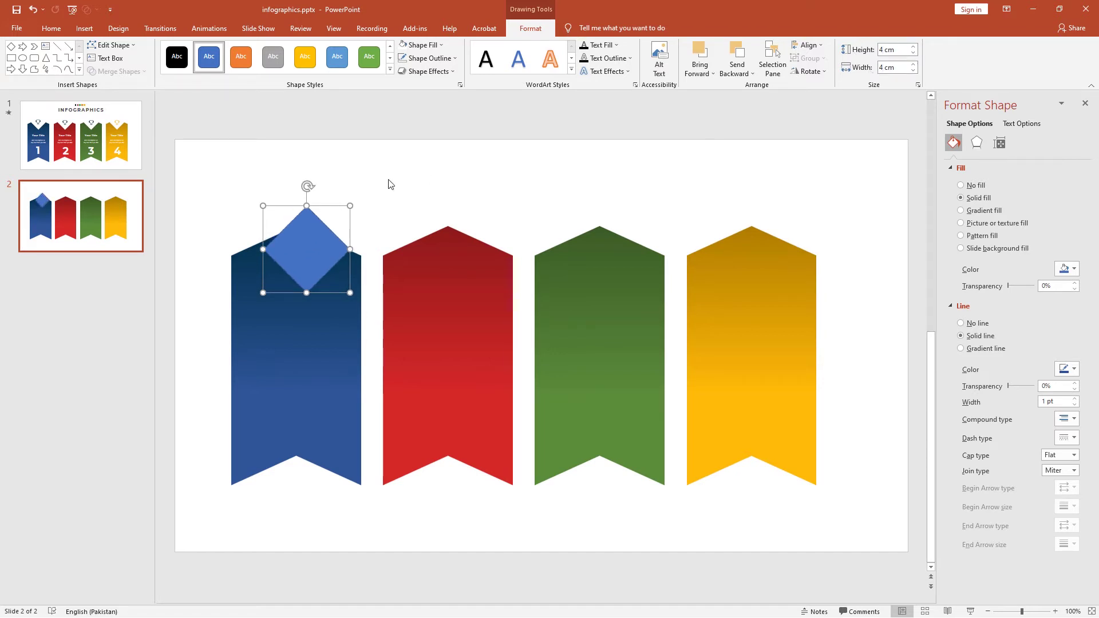
left_click_drag(314, 242, 307, 238)
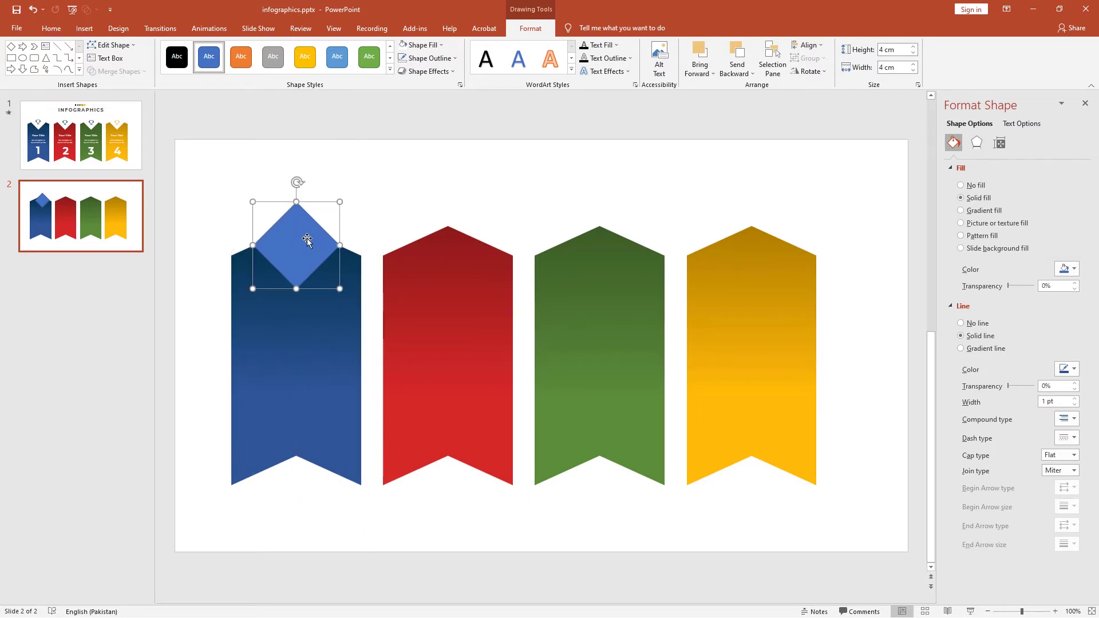
Step: Make the diamond white with no outline and a 12 pt-blur outer shadow, then copy it onto the ribbons
left_click(405, 45)
left_click(406, 59)
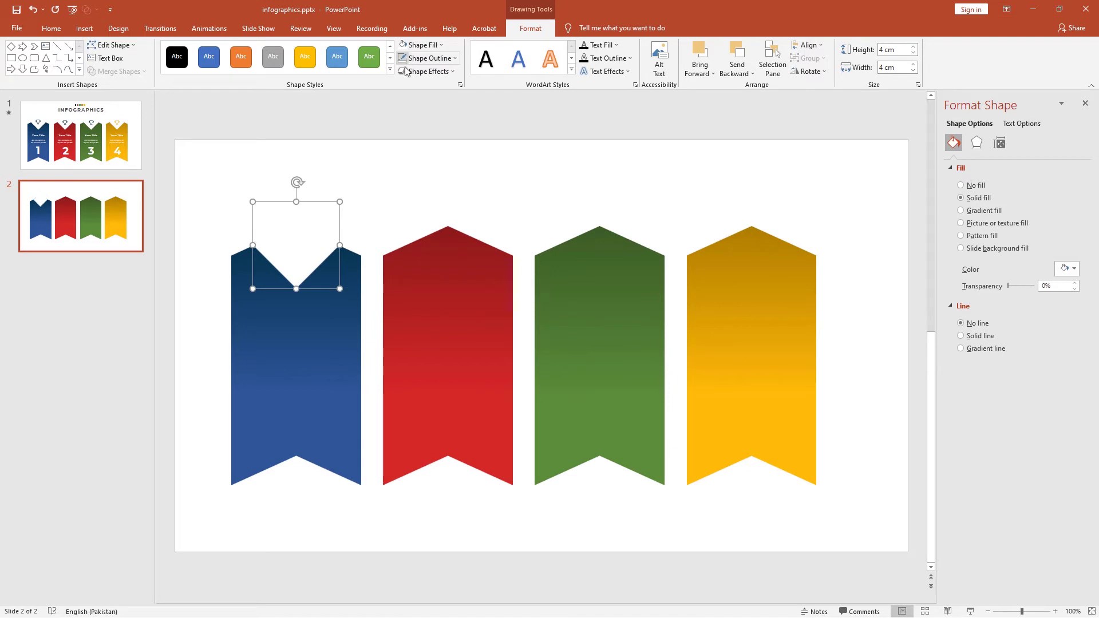
left_click(977, 142)
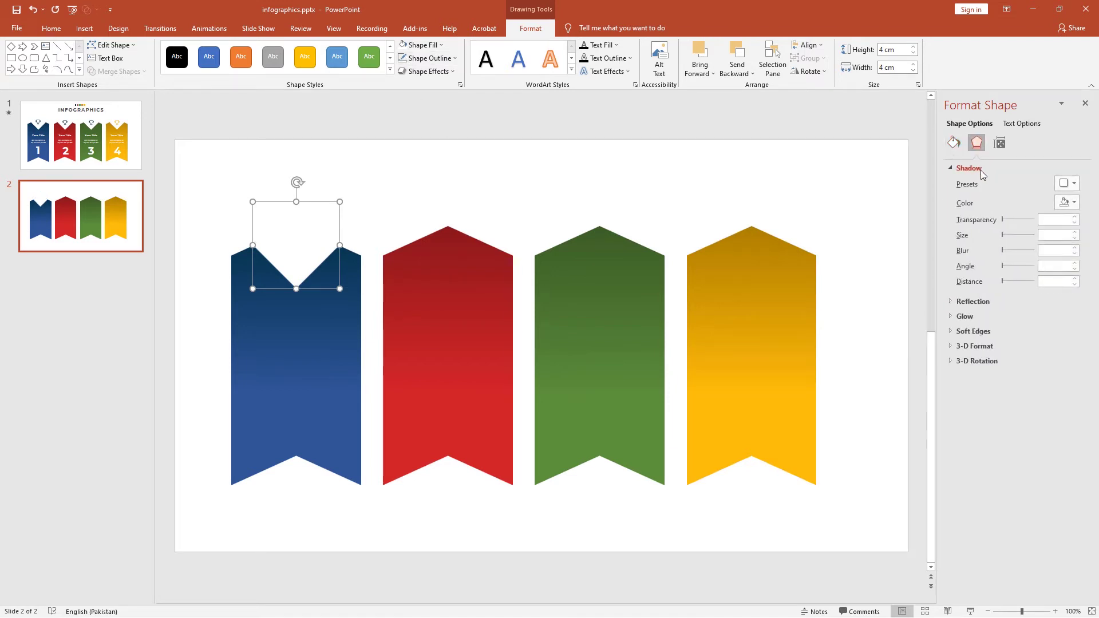
left_click(1065, 183)
left_click(1048, 296)
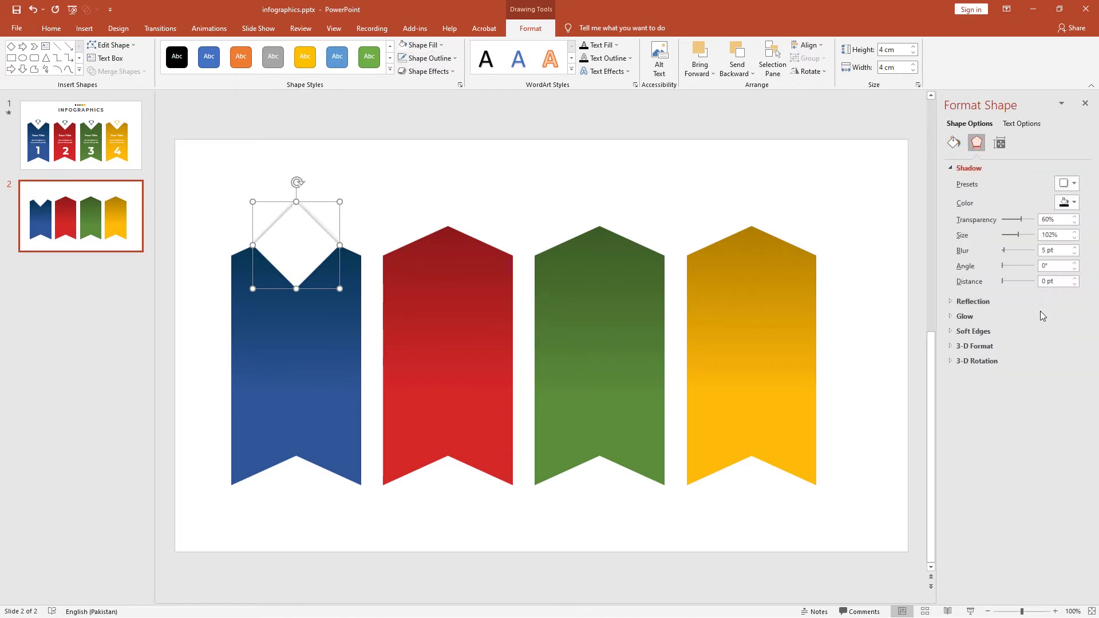
left_click(1062, 251)
type("12")
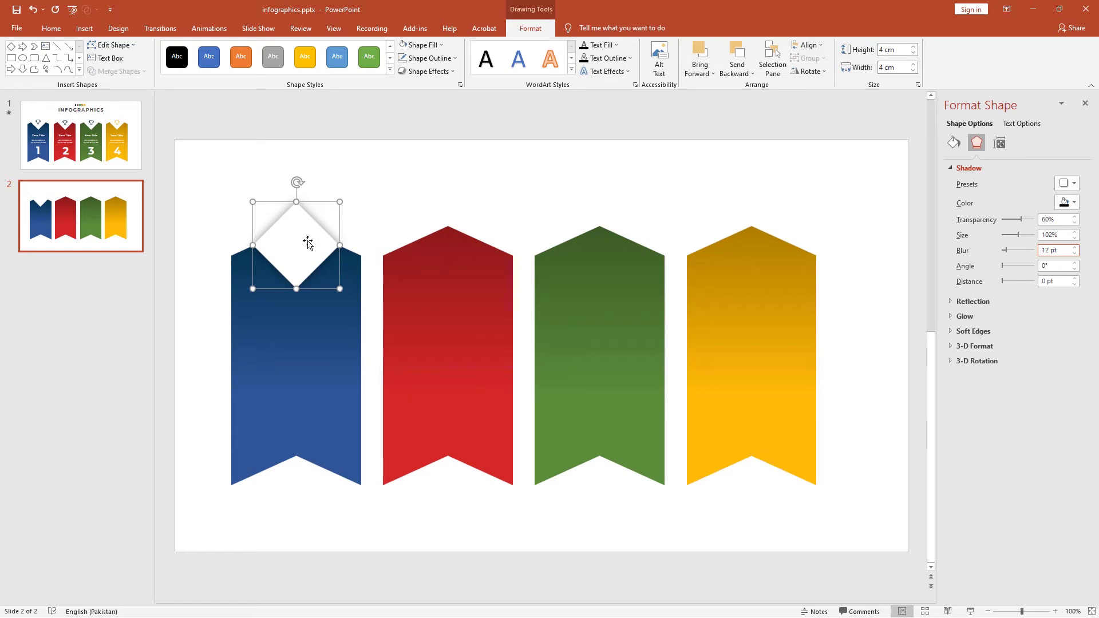
left_click_drag(307, 243, 750, 240)
left_click(685, 240)
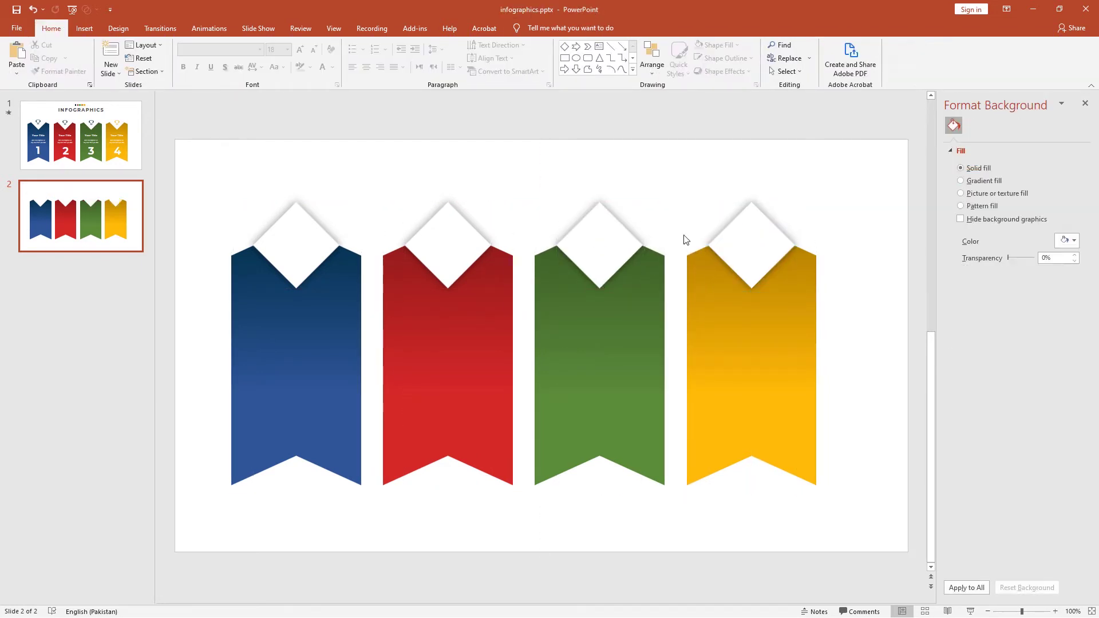
Step: Insert the trophy.svg icon from this computer onto the slide
left_click(84, 28)
left_click(87, 73)
left_click(95, 101)
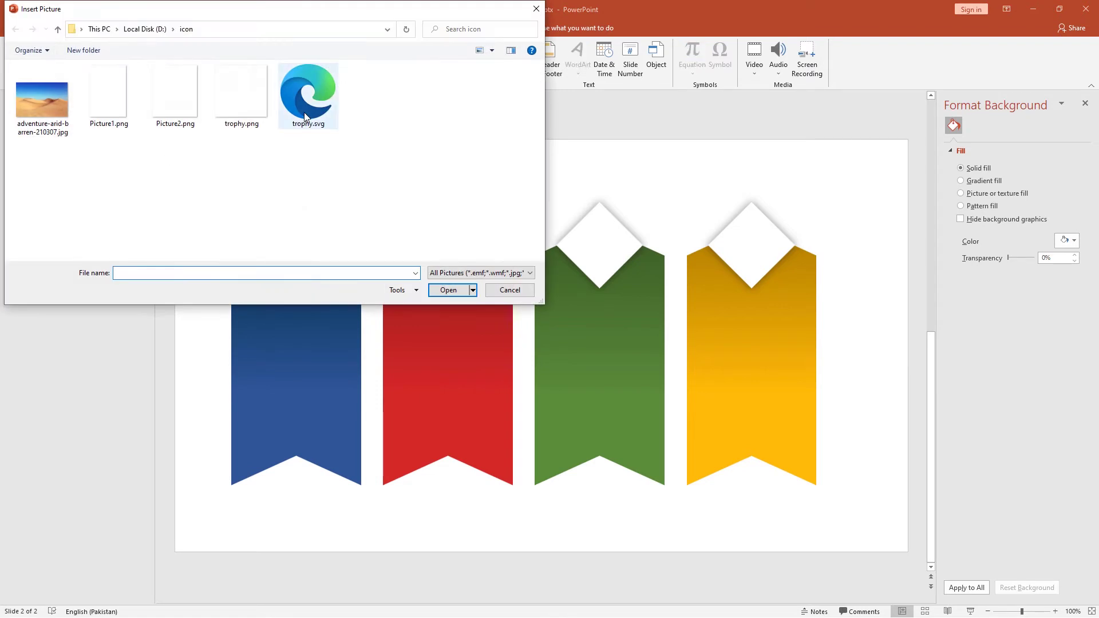
left_click(304, 112)
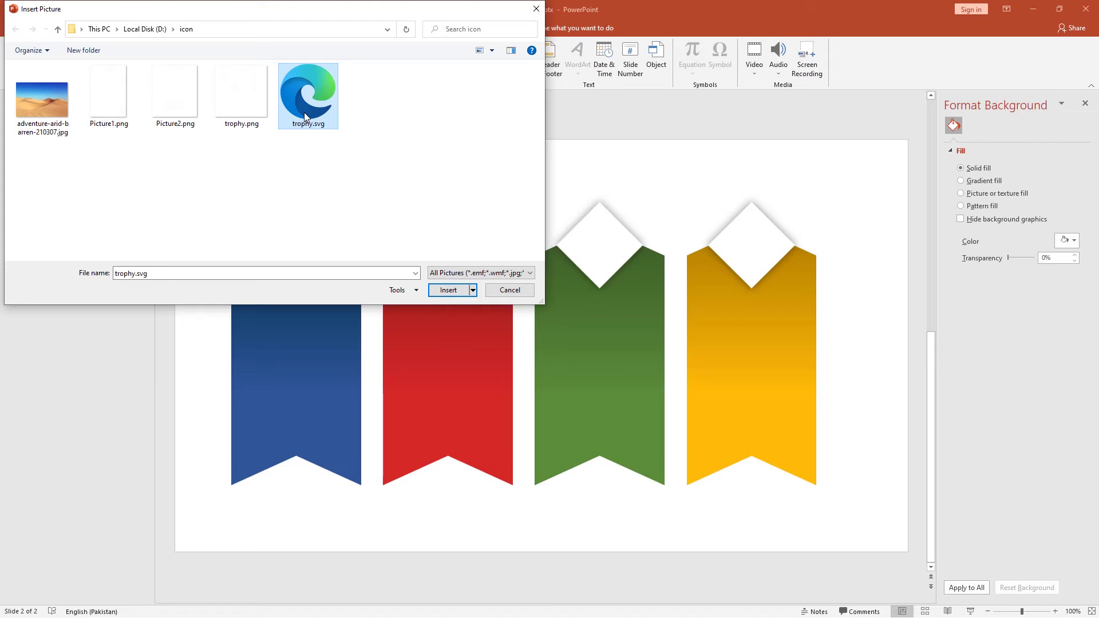
left_click(446, 290)
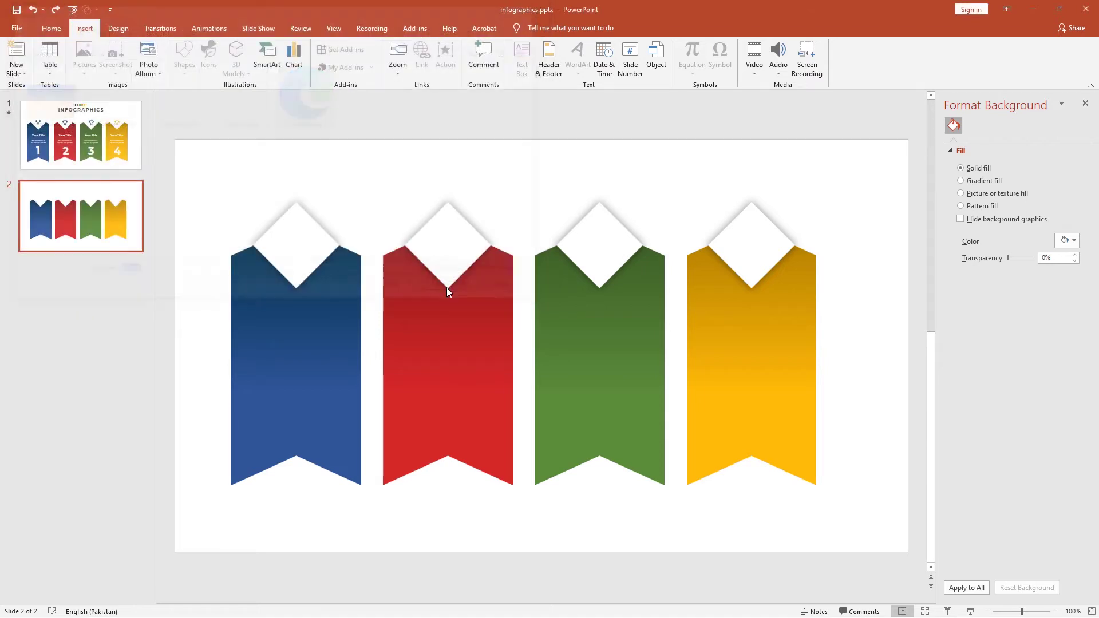
Step: Ungroup the trophy into a drawing object and shrink it into the blue ribbon's diamond
right_click(464, 224)
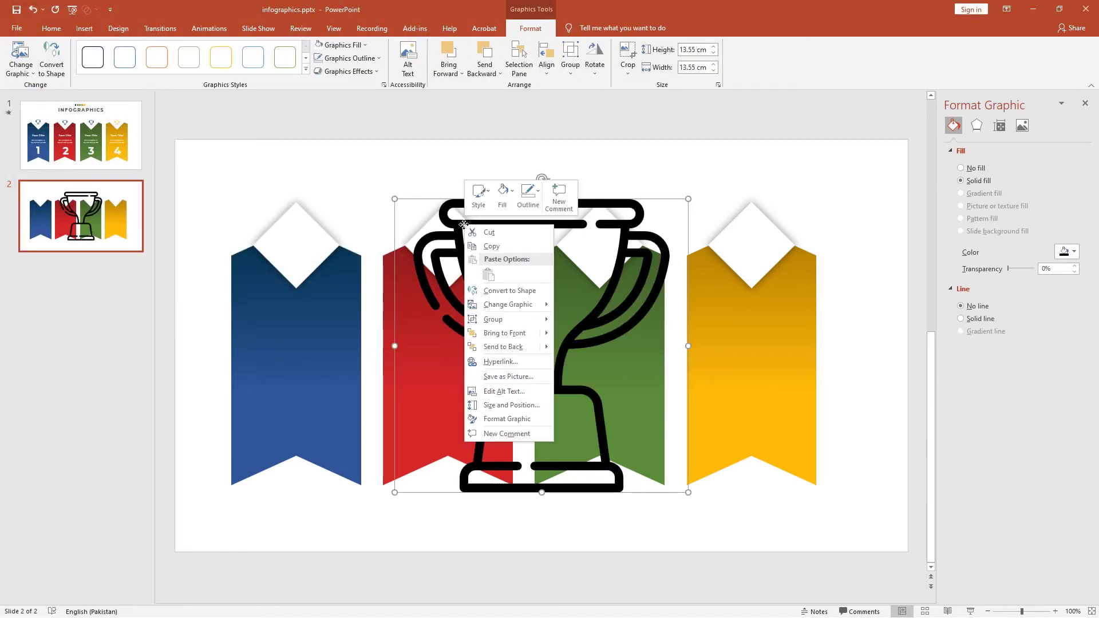
mouse_move(510, 321)
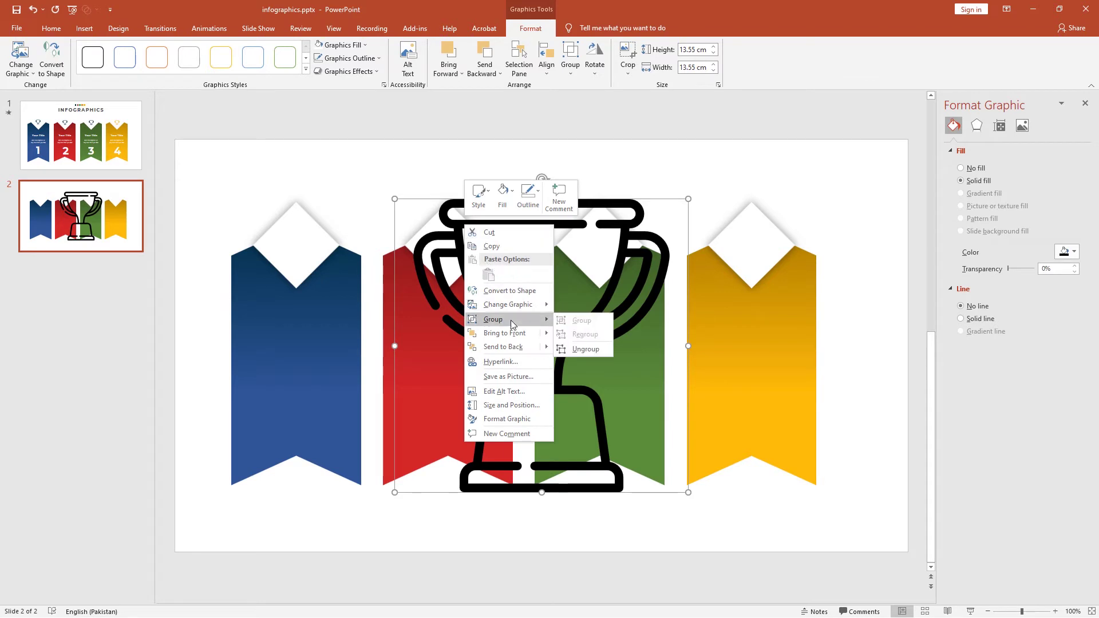
left_click(574, 350)
left_click(526, 349)
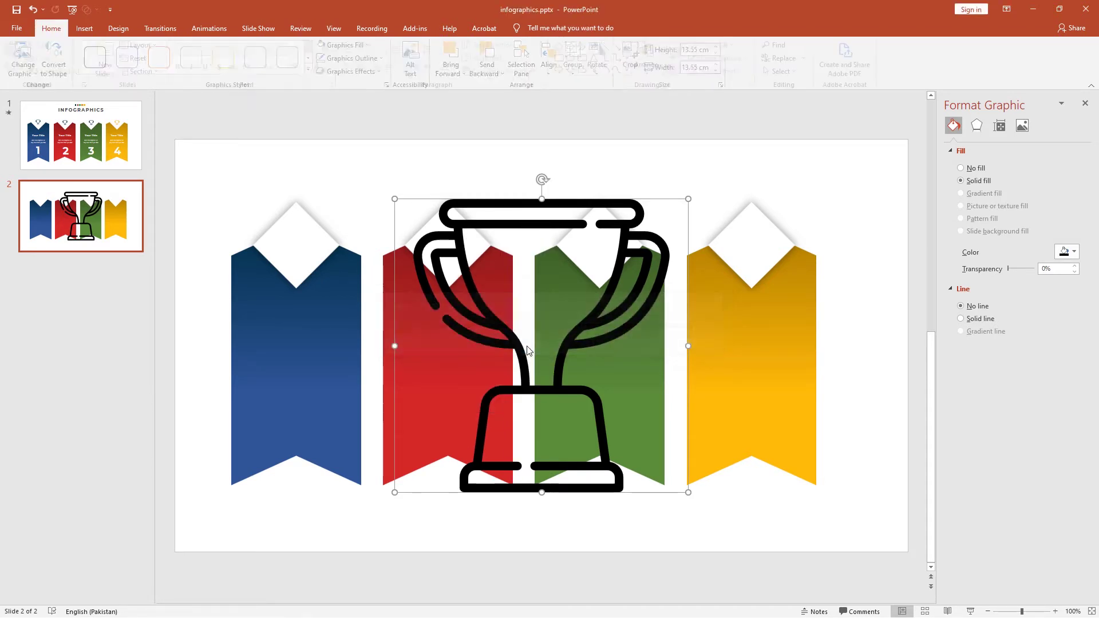
left_click(468, 275)
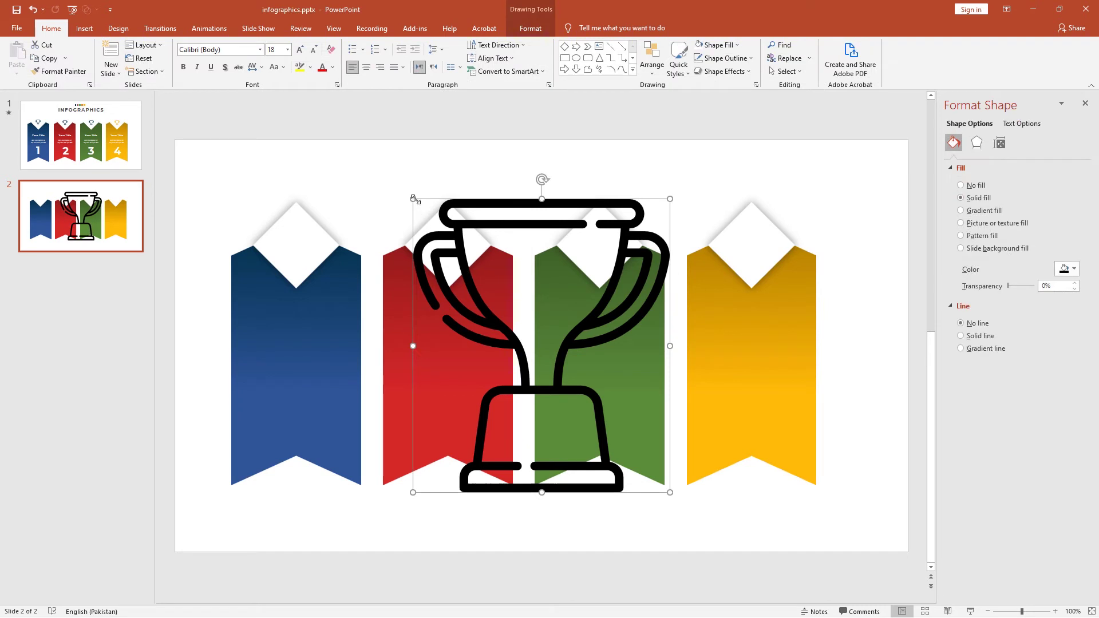
left_click_drag(413, 199, 289, 240)
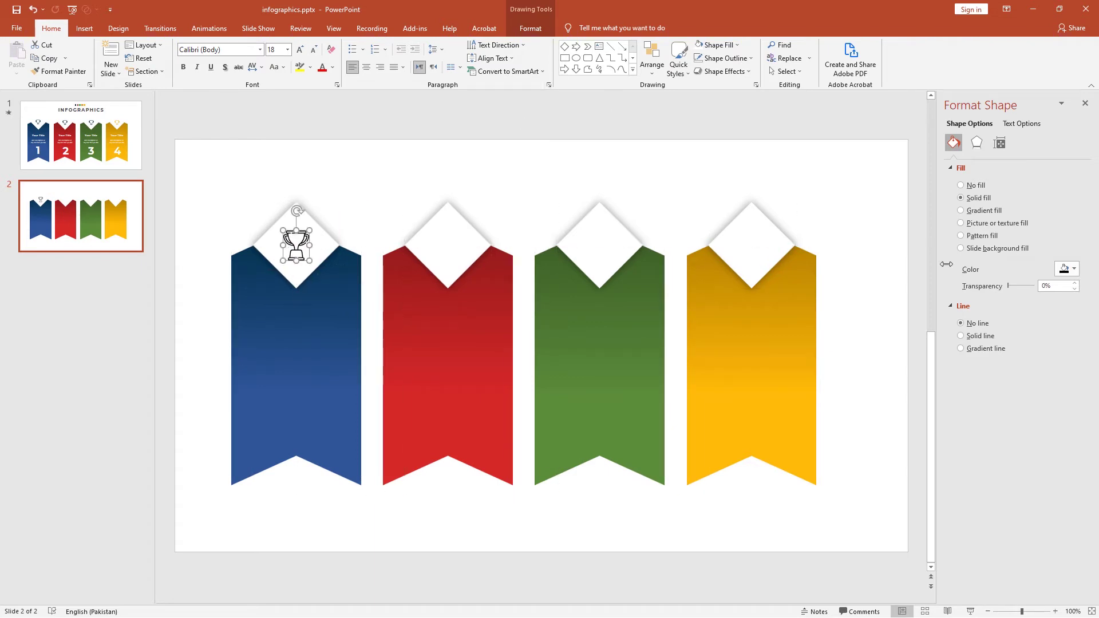
Step: Colour the trophy navy and copy it into the other three diamonds
left_click(1069, 269)
left_click(1033, 382)
left_click_drag(298, 252, 743, 250)
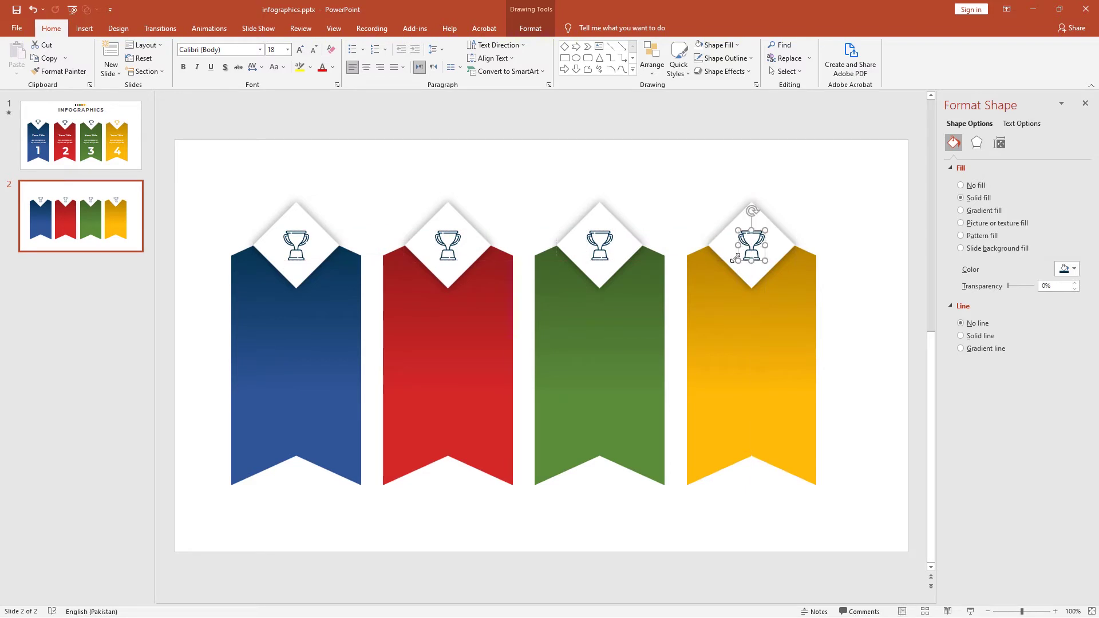
Step: Recolour the trophy copies gold, green and red to match their ribbons
left_click(1074, 269)
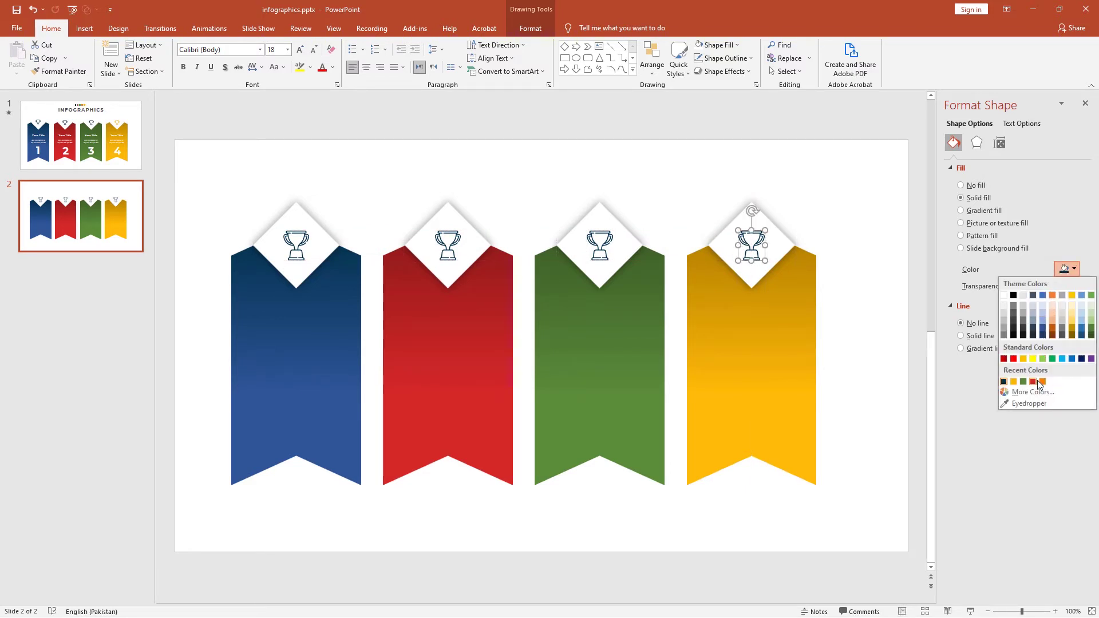
left_click(1014, 381)
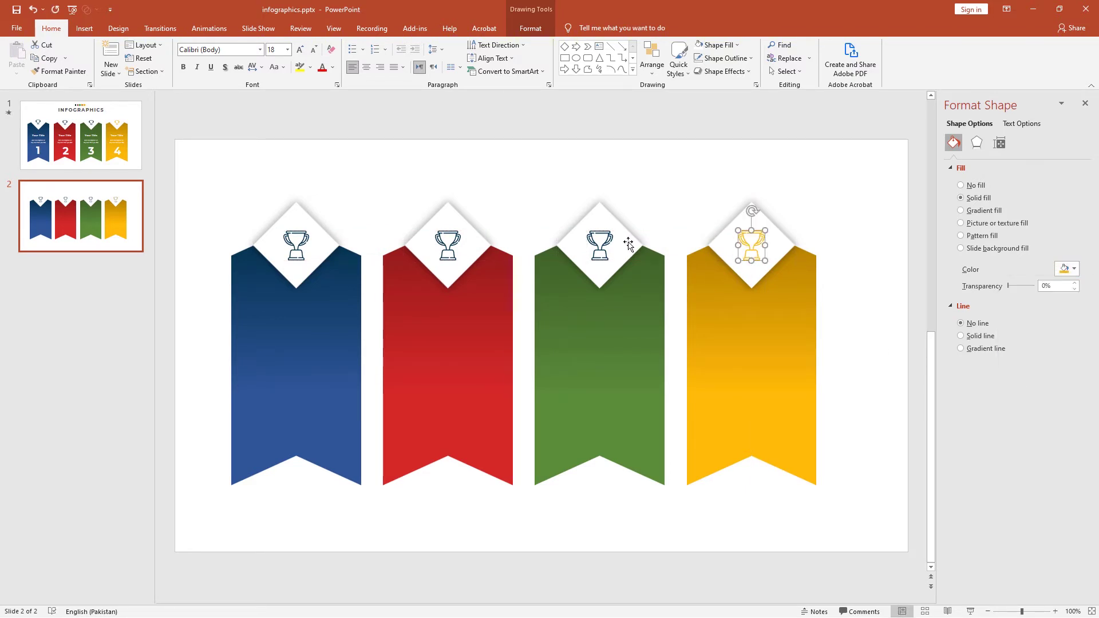
left_click(605, 233)
left_click(1069, 269)
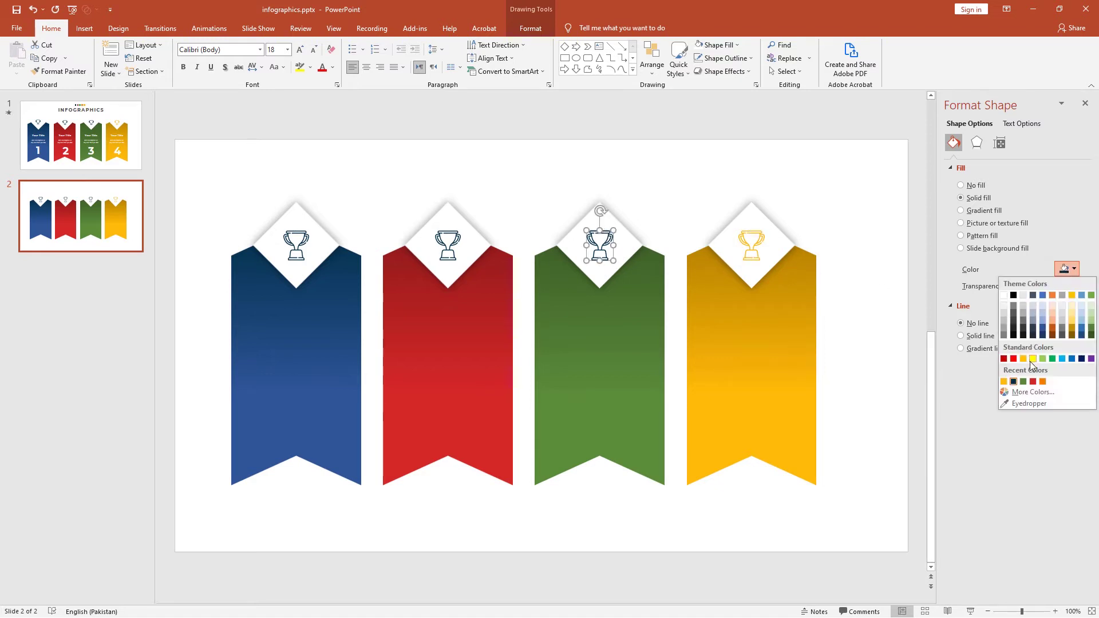
left_click(1024, 381)
left_click(450, 243)
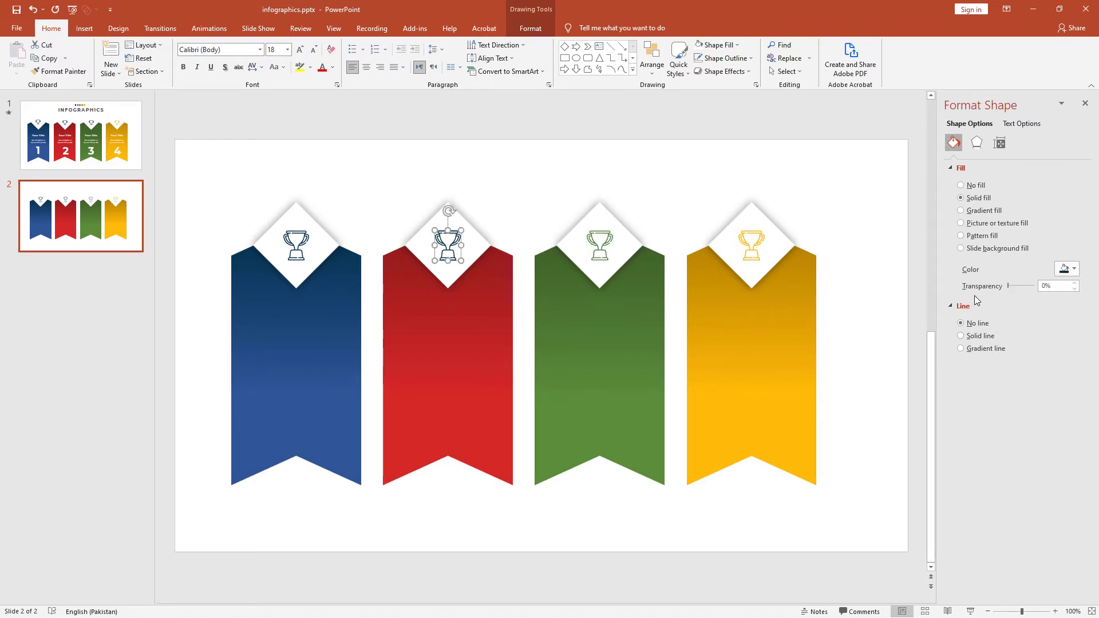
left_click(1073, 269)
left_click(1033, 381)
left_click(511, 217)
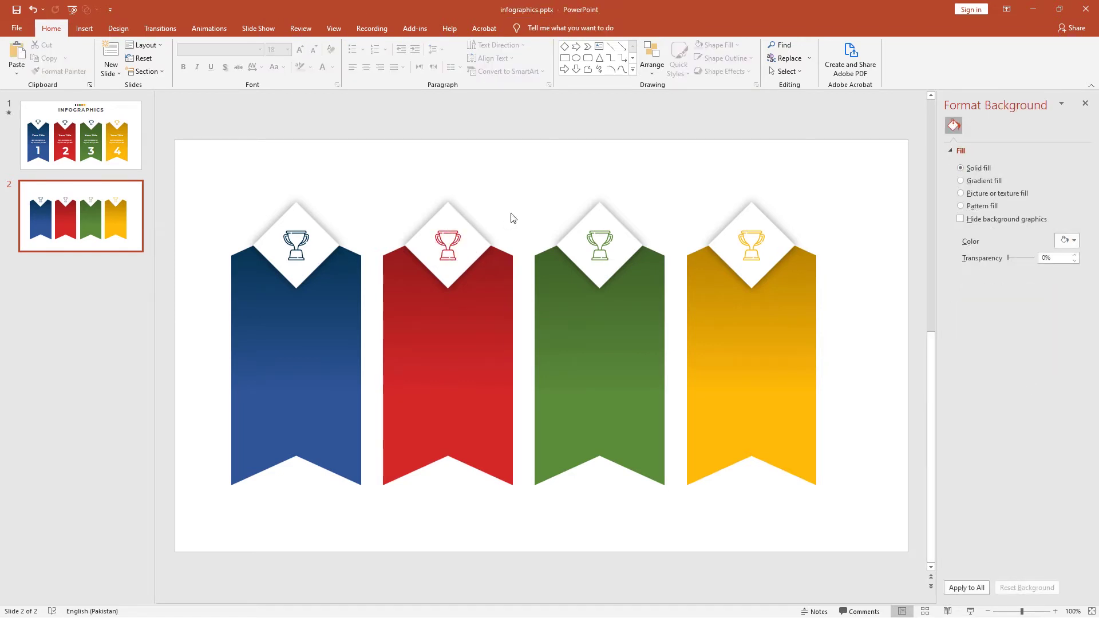
Step: Add a text box above the ribbons reading 'Your Title'
left_click(84, 28)
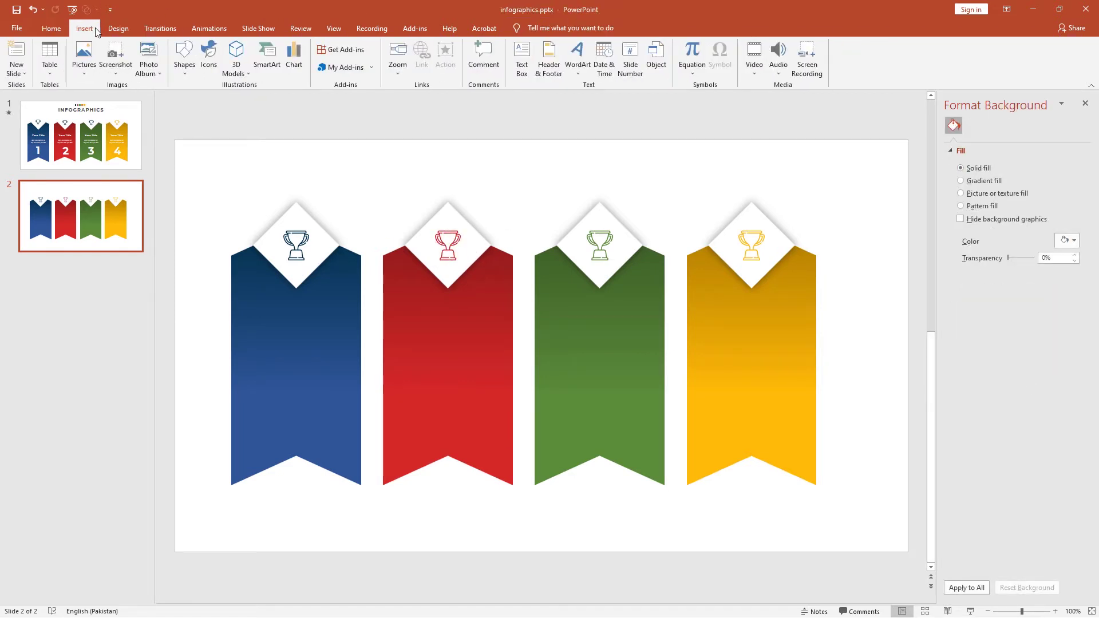
left_click(522, 57)
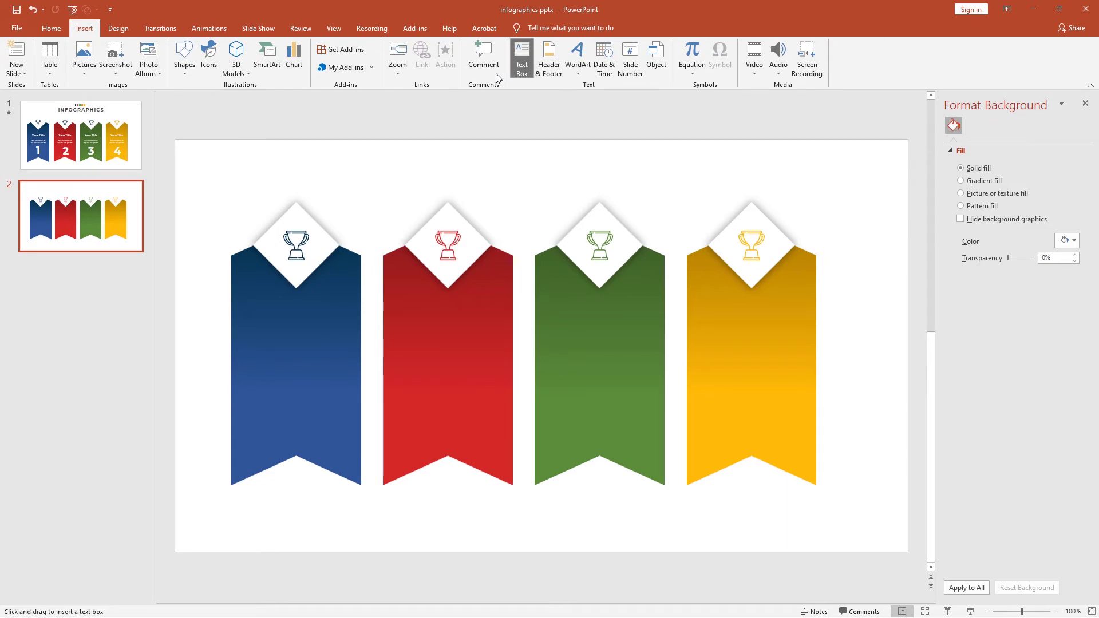
left_click(381, 179)
type("Your Title")
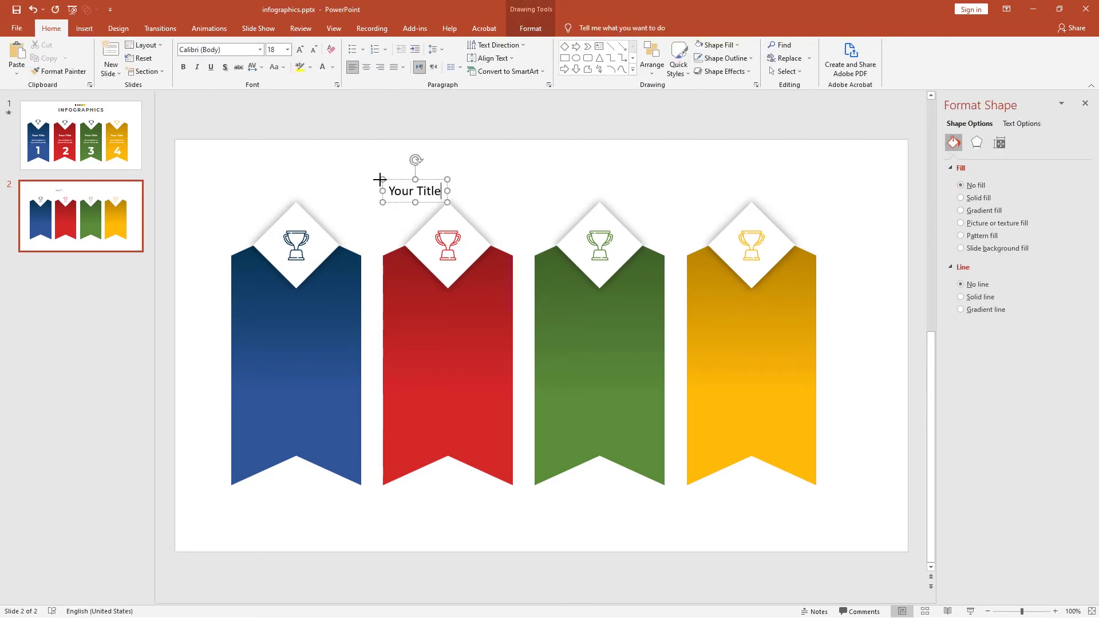
Step: Make the title bold white Montserrat 20 and move it onto the blue ribbon
key("ctrl+a")
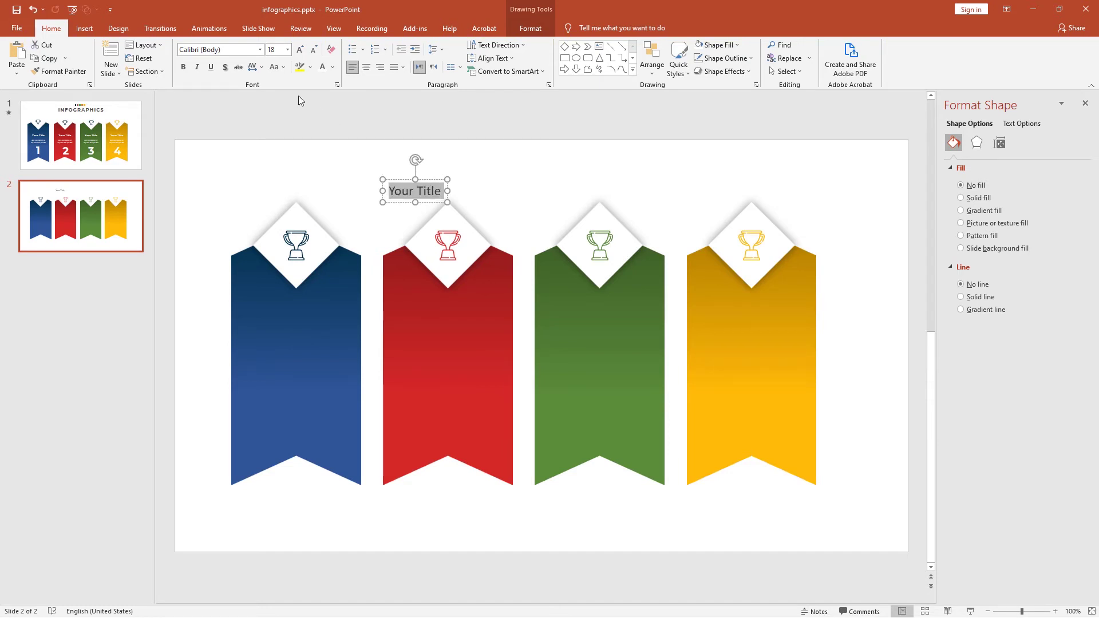
left_click(215, 51)
type("Montserrat")
key("Return")
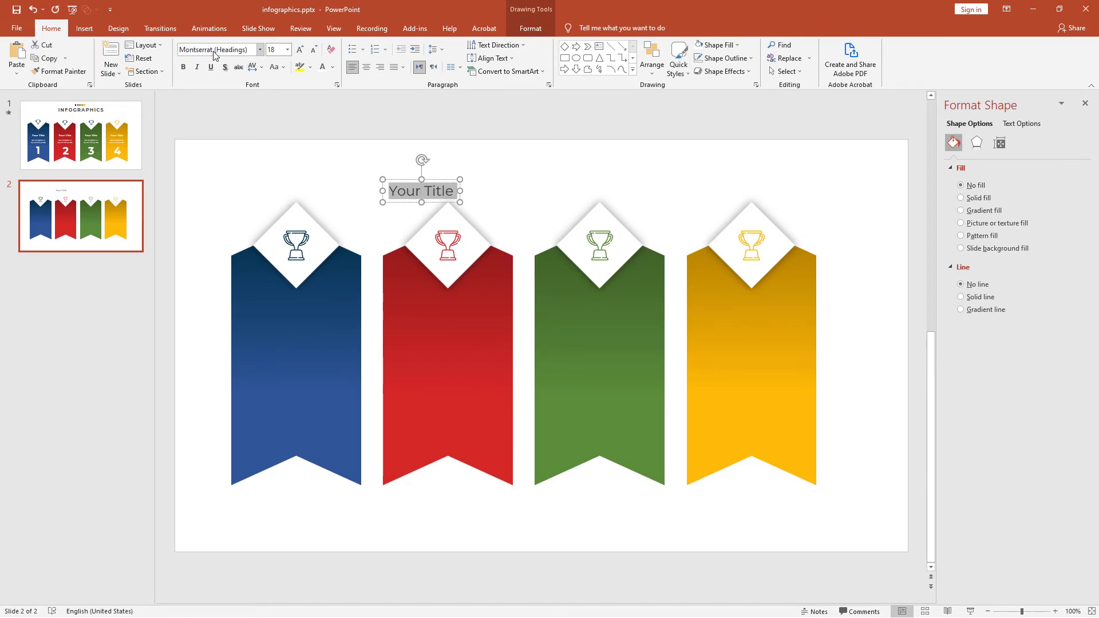
left_click(277, 51)
key("Return")
left_click(180, 69)
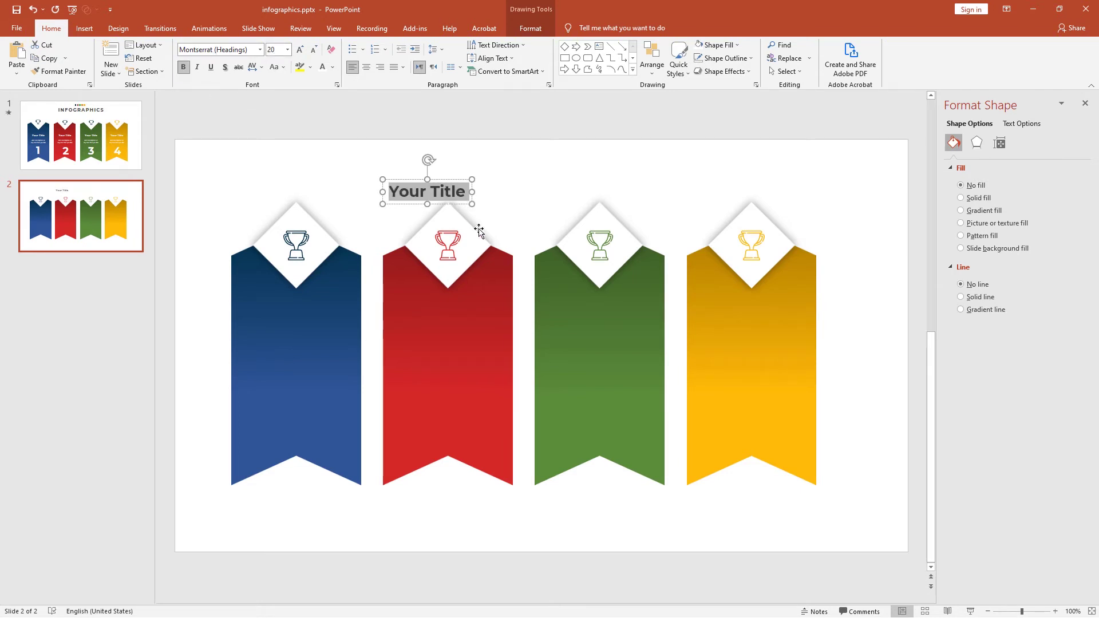
left_click(322, 67)
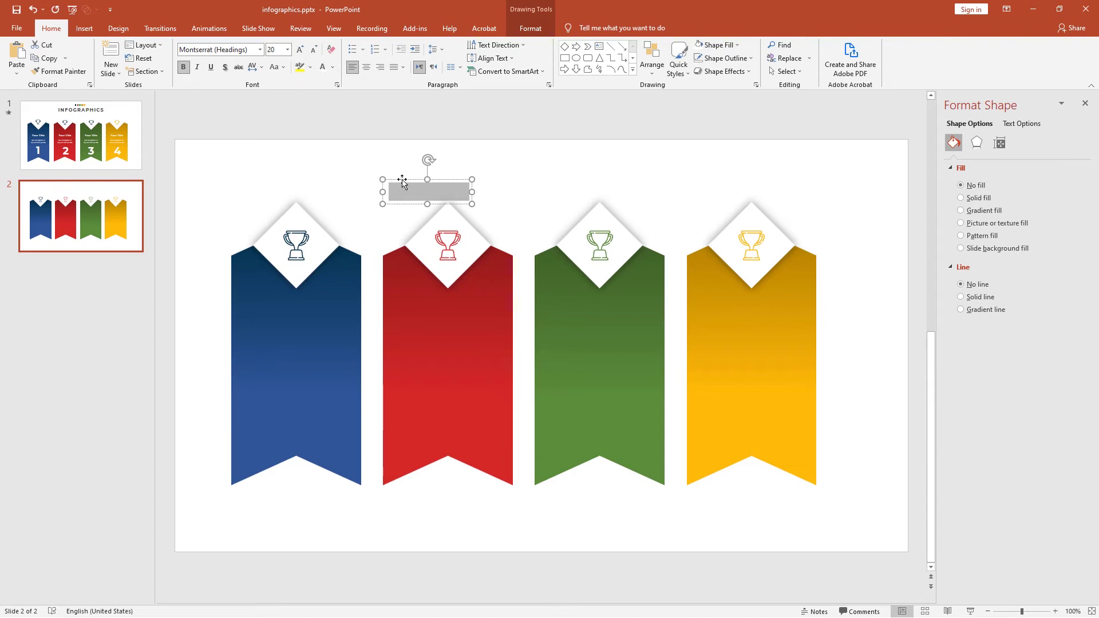
left_click_drag(389, 191, 264, 347)
Step: Remove bold from the copied title and set it to Calibri 14
left_click(183, 72)
left_click(279, 50)
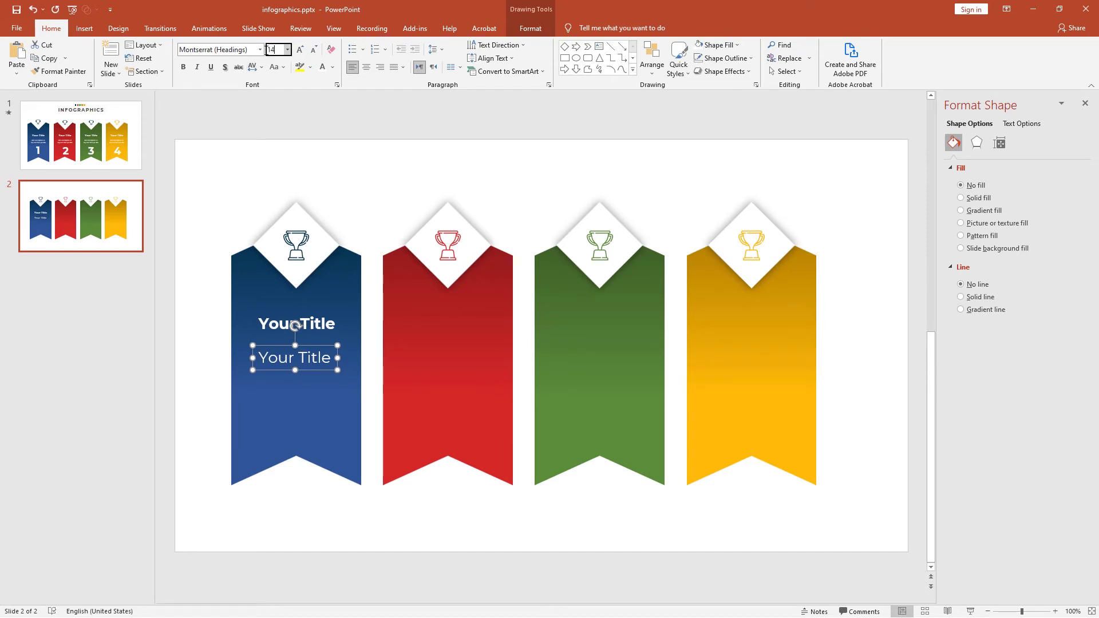
type("14")
key("Return")
left_click(238, 49)
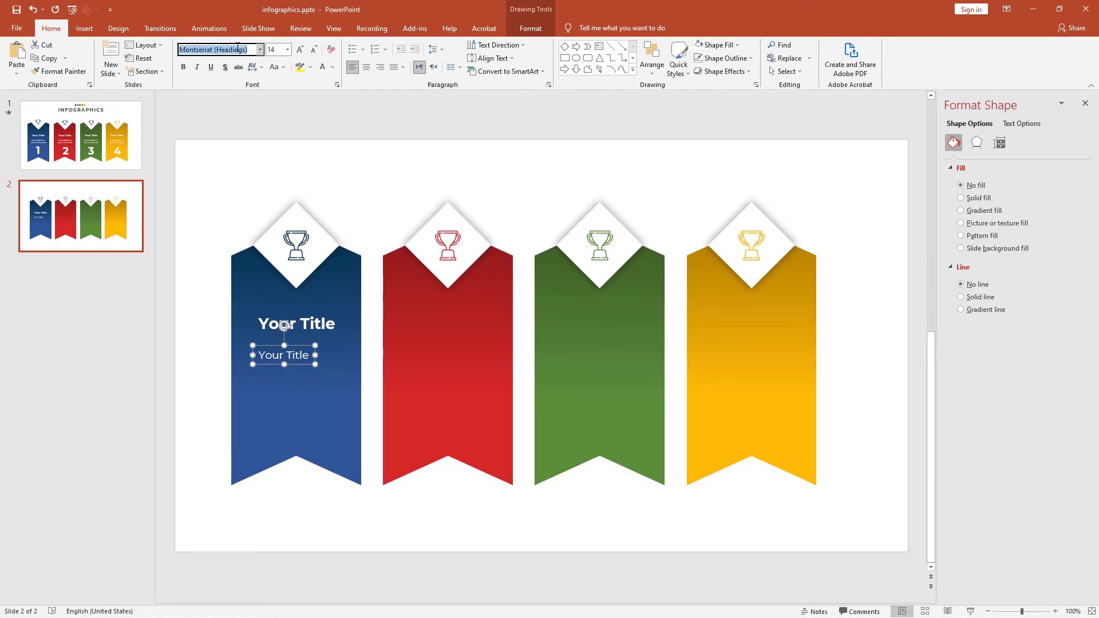
type("Calibri")
key("Return")
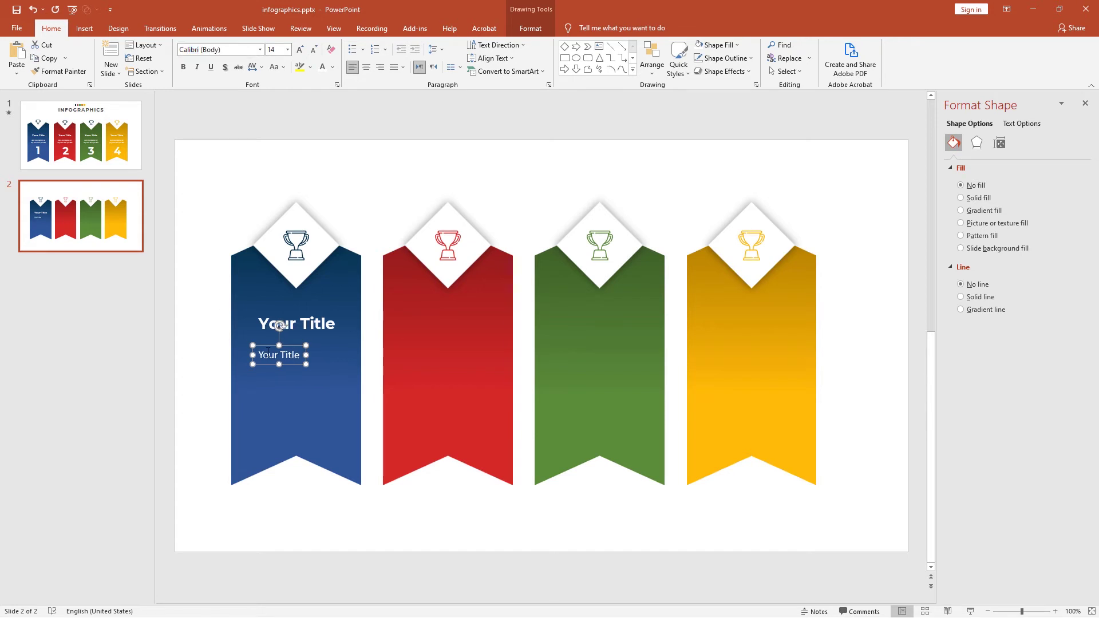
Step: Replace the text with 'Your small text or any description', wrapped, centred under the title
triple_click(268, 354)
type("Your small")
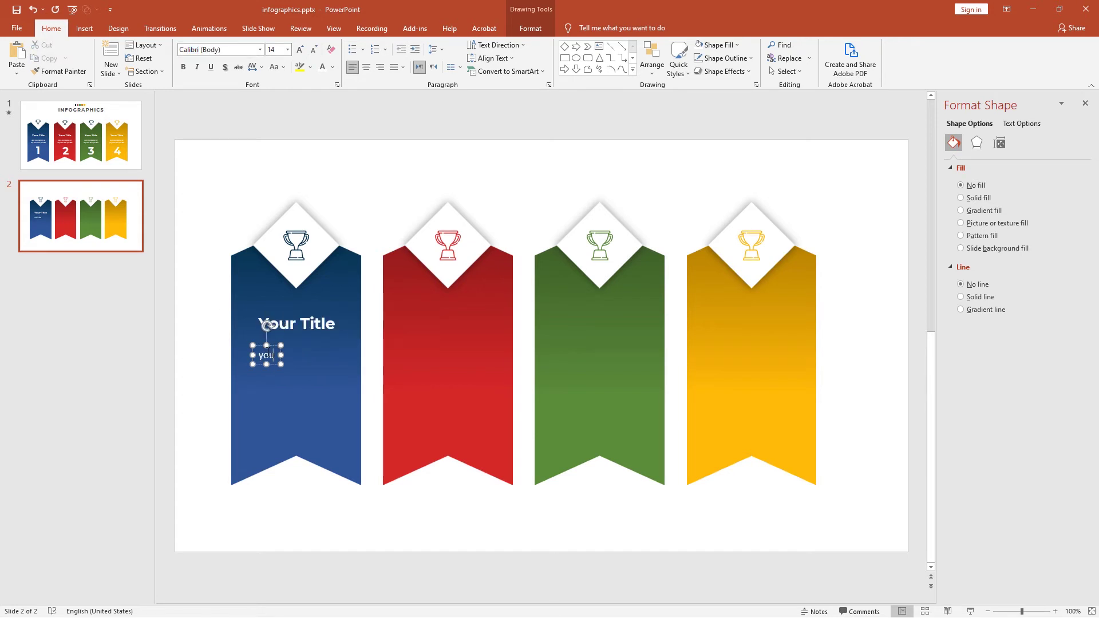
type(" text or any description")
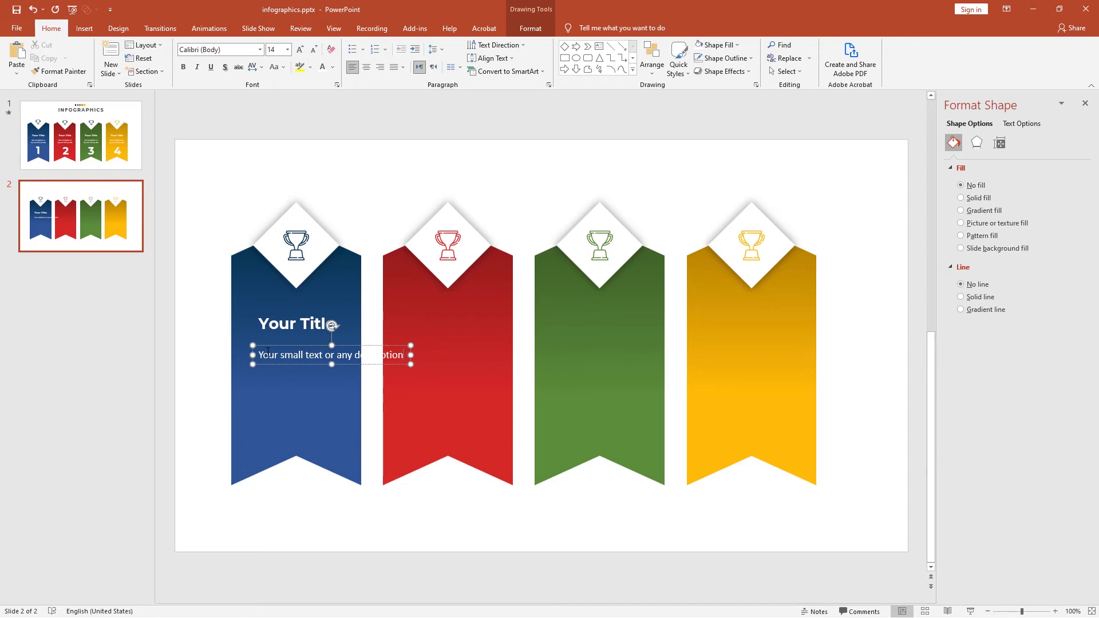
left_click_drag(411, 354, 349, 358)
key("Return")
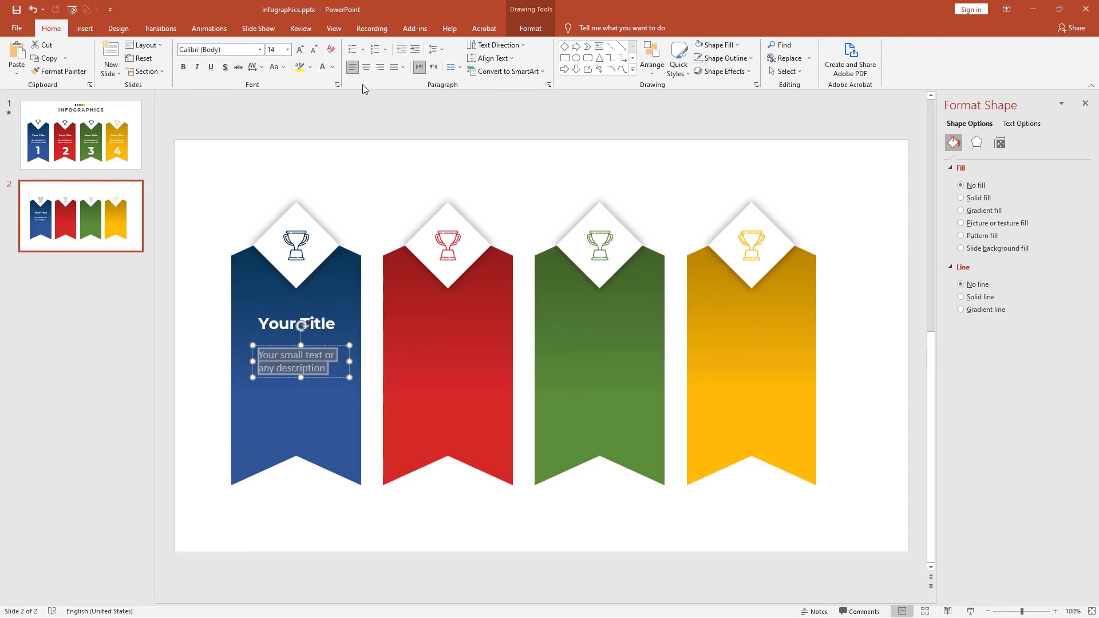
left_click(367, 67)
left_click_drag(280, 346, 274, 345)
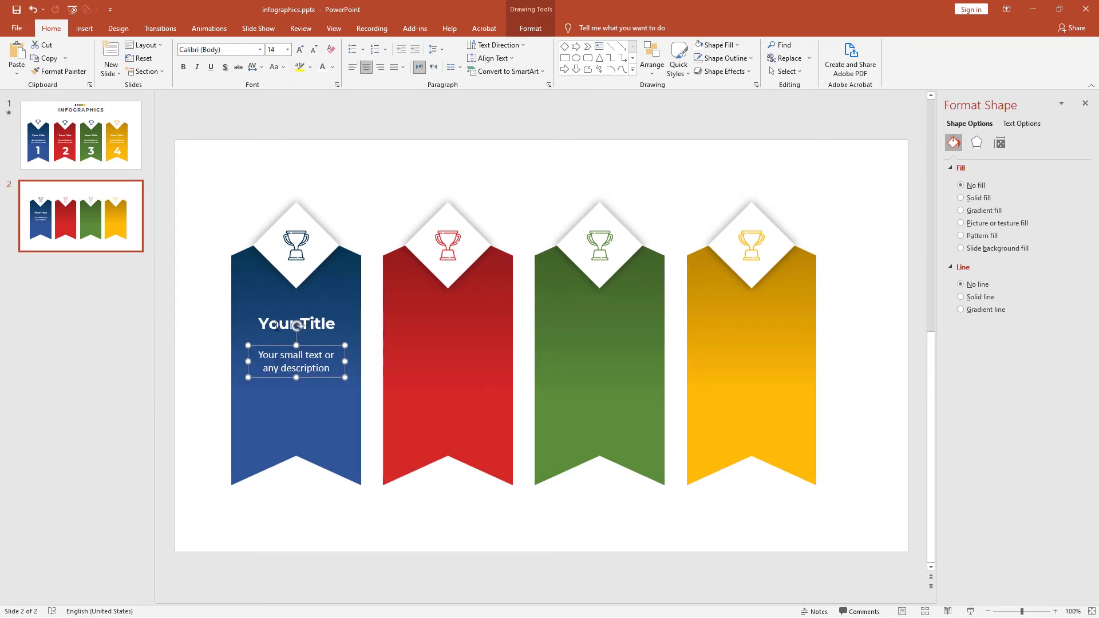
Step: Copy the title down the blue ribbon, change it to '1' at 80 pt, centred under the description
left_click(276, 325)
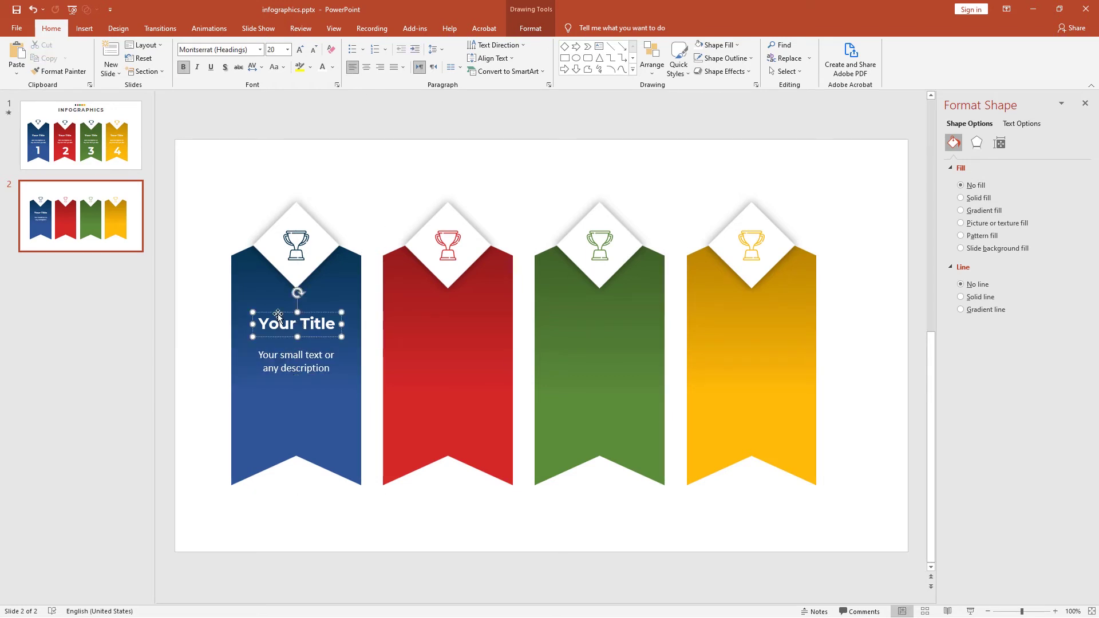
left_click(278, 315)
left_click_drag(279, 312, 282, 414)
triple_click(282, 423)
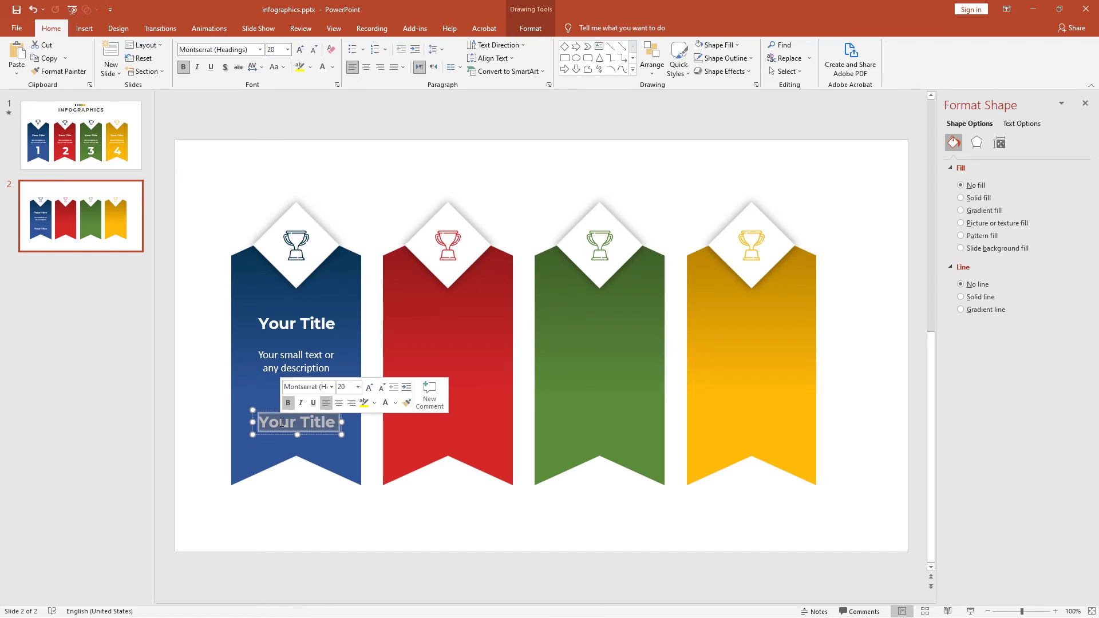
type("1")
key("ctrl+a")
left_click(269, 50)
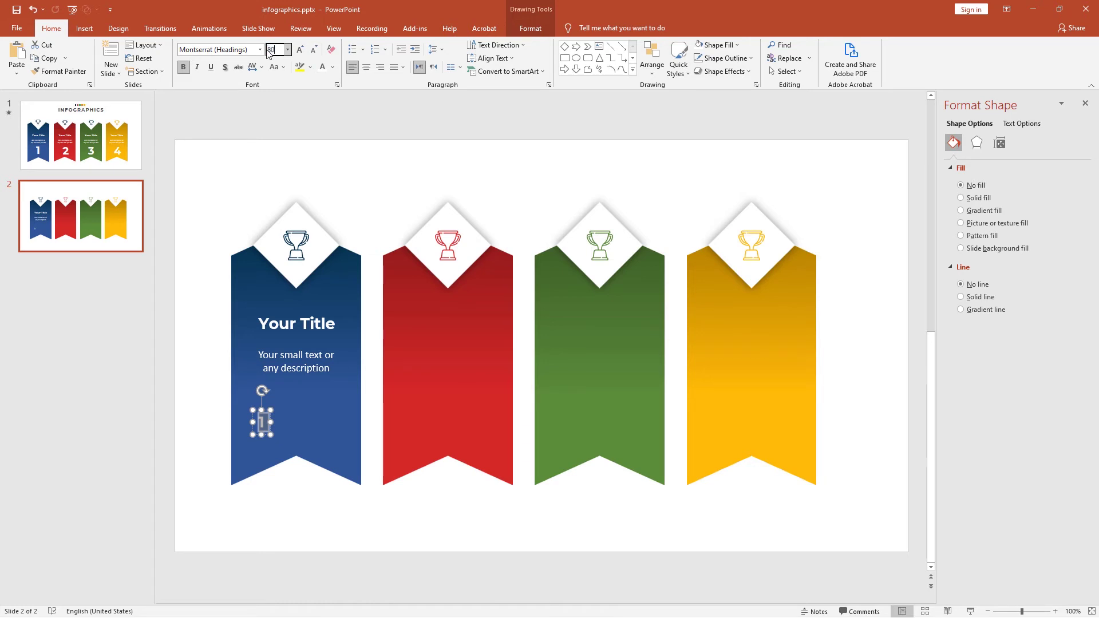
key("Return")
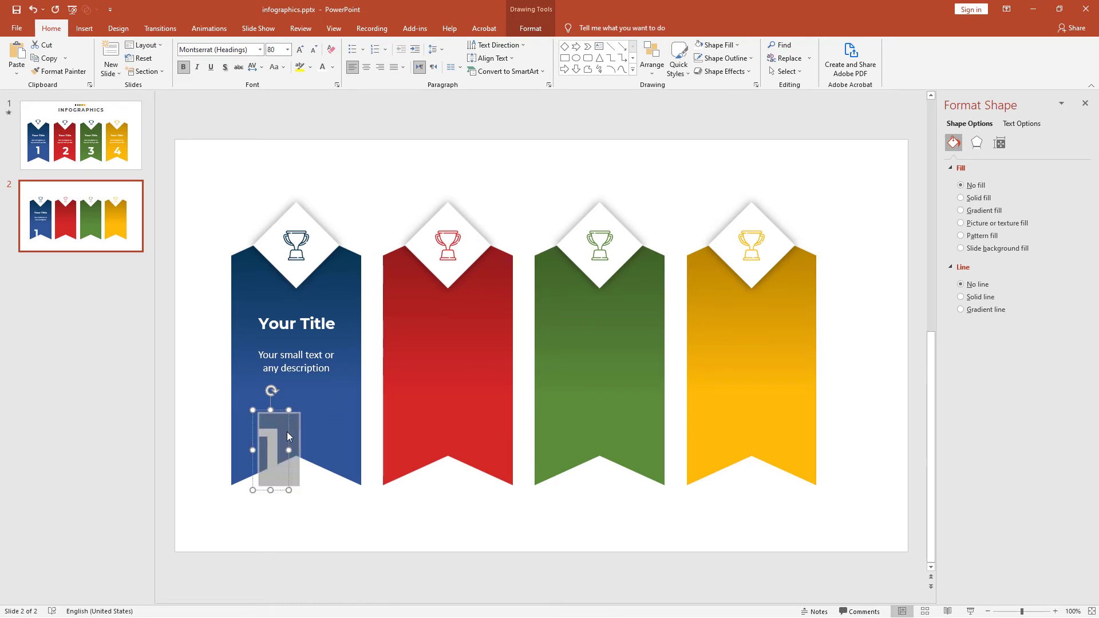
left_click_drag(288, 436, 312, 399)
Step: Copy the title, description and number onto the other three ribbons
left_click(315, 371, "shift")
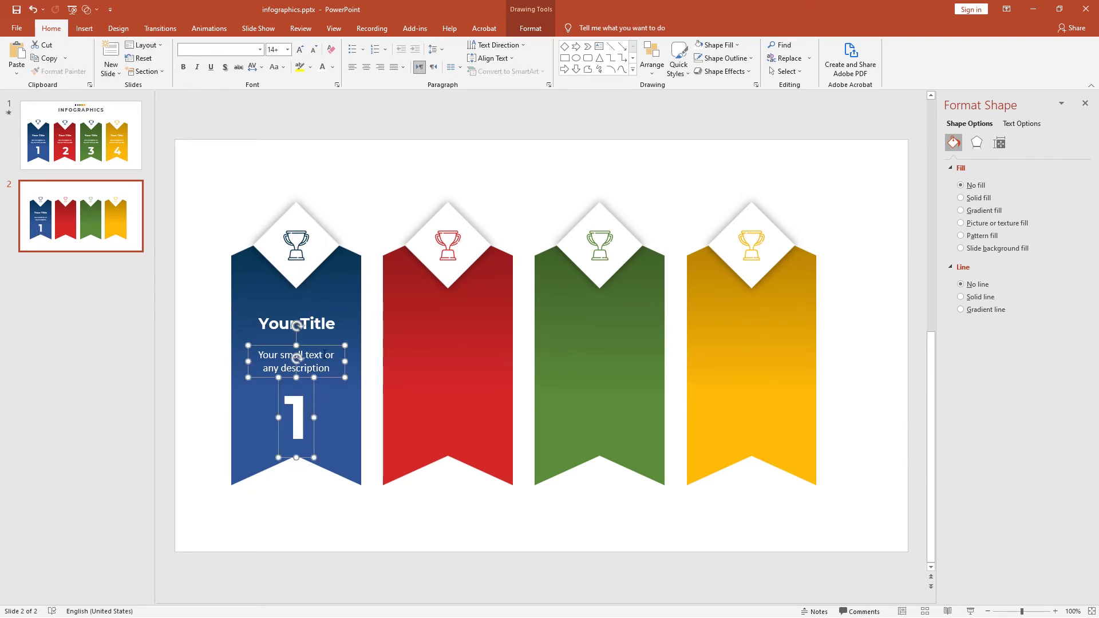
left_click(319, 326, "shift")
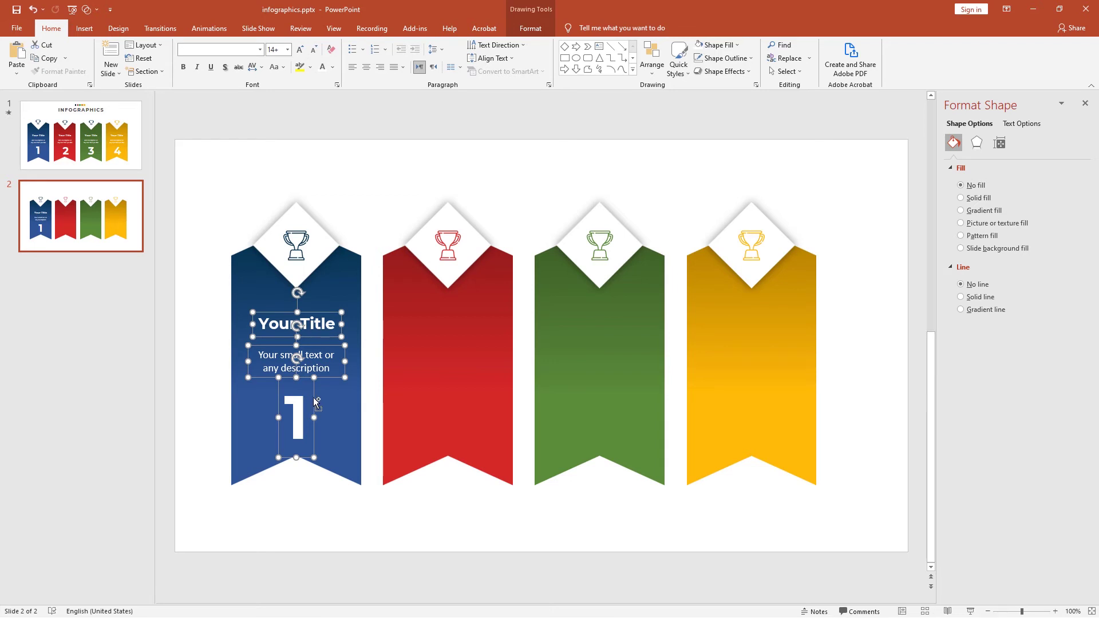
left_click_drag(314, 397, 768, 393)
Step: Renumber the red, green and yellow ribbons 2, 3 and 4
left_click(444, 408)
double_click(456, 405)
type("2")
left_click(592, 413)
double_click(586, 419)
type("3")
left_click(743, 417)
double_click(746, 420)
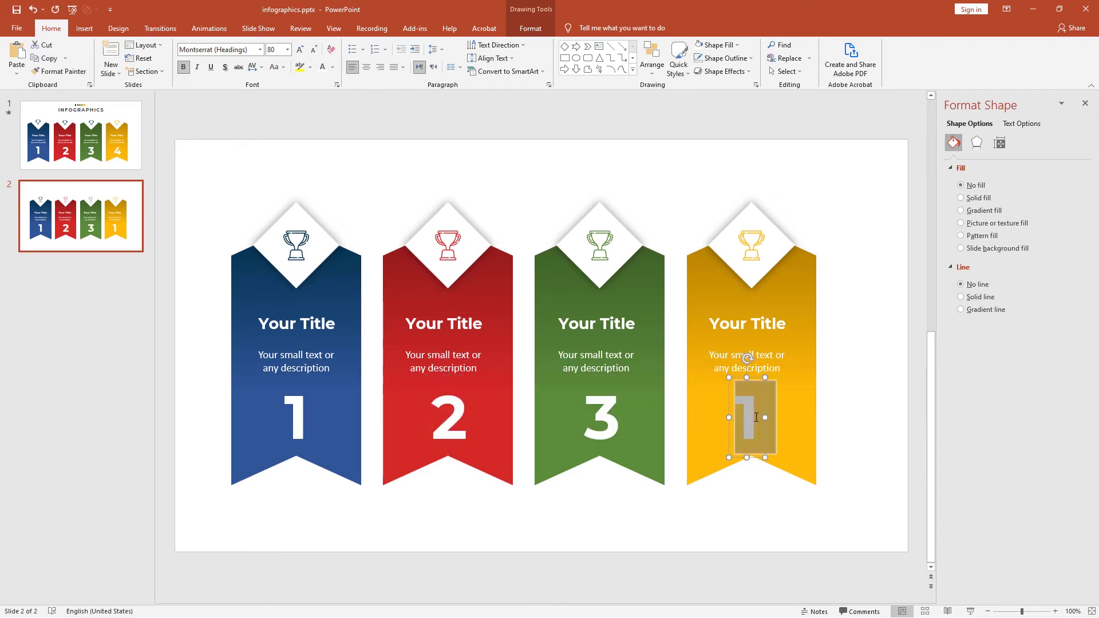
type("4")
left_click(710, 532)
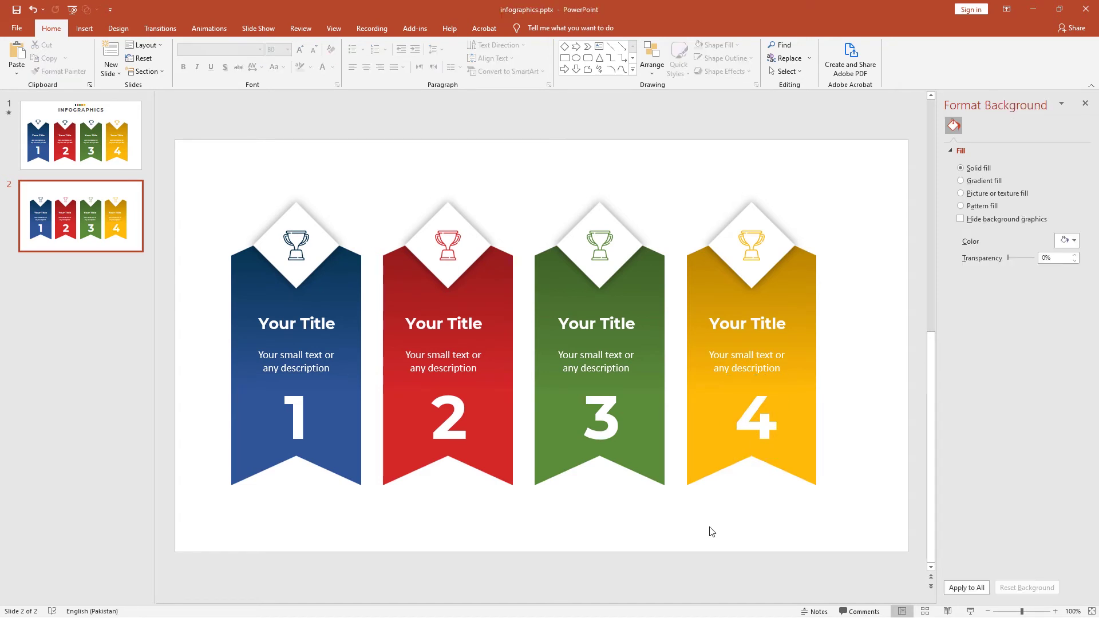
Step: Close the Format Background panel and add a text box reading 'INFOGRAPHICS' above the ribbons
left_click(1085, 103)
key("ctrl+z")
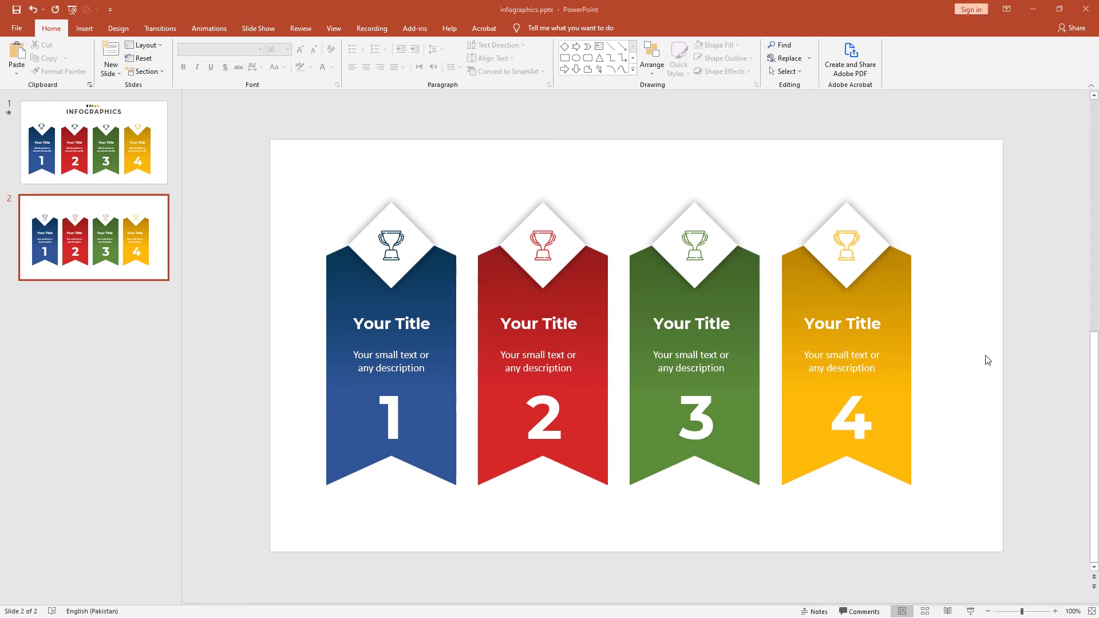
left_click(91, 28)
left_click(521, 57)
left_click(582, 178)
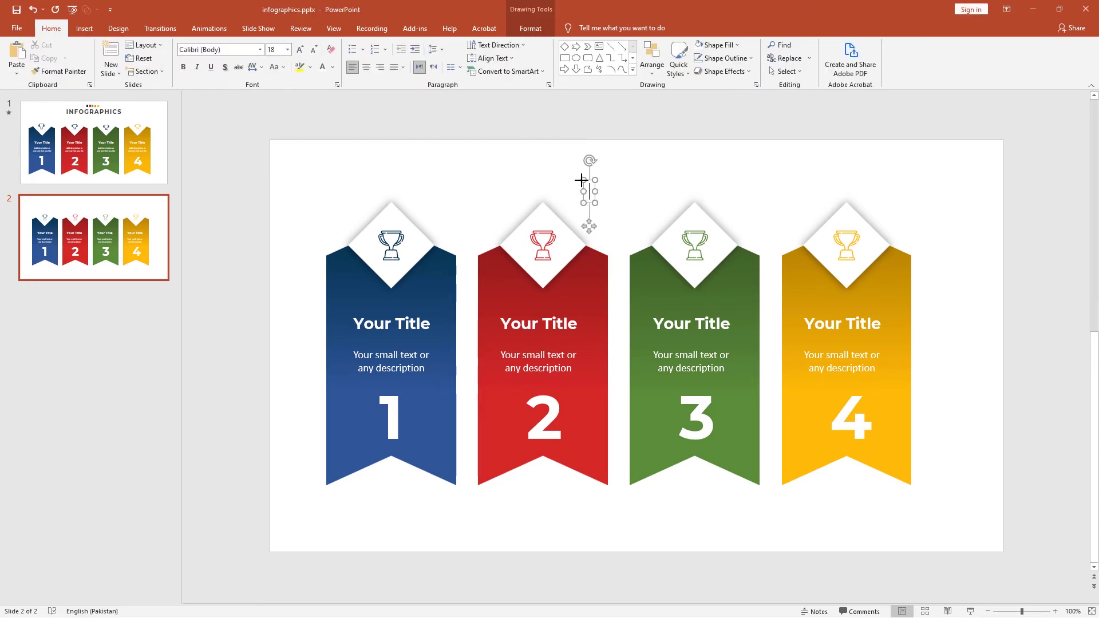
type("INFOGRAPHICS")
Step: Set the heading to bold Montserrat and enlarge it to 44 pt
key("ctrl+a")
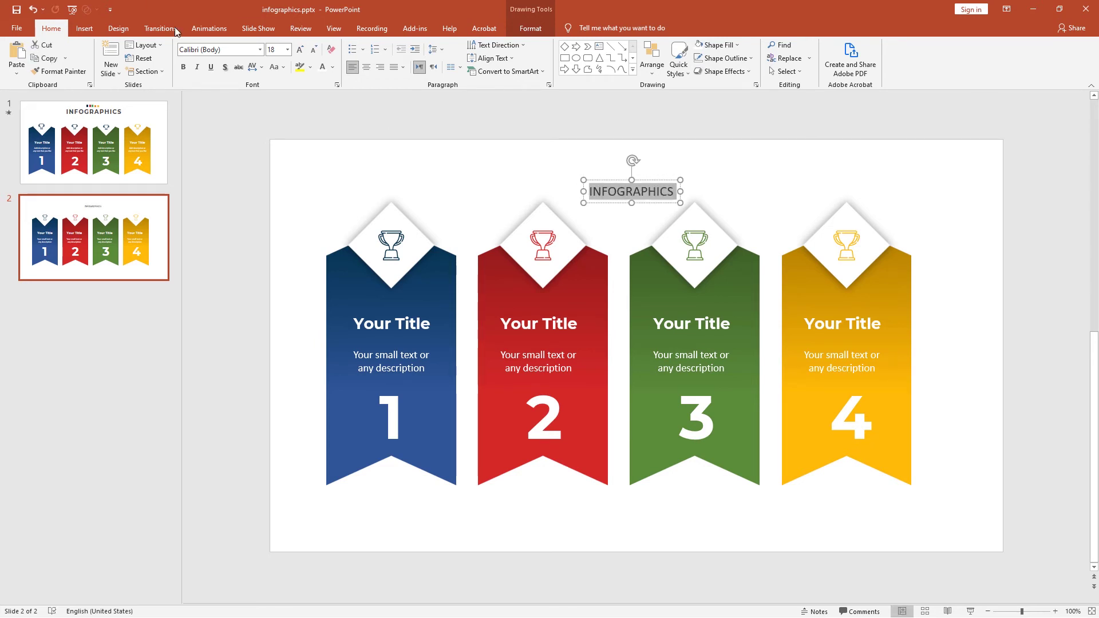
left_click(224, 48)
type("Montserrat")
key("Return")
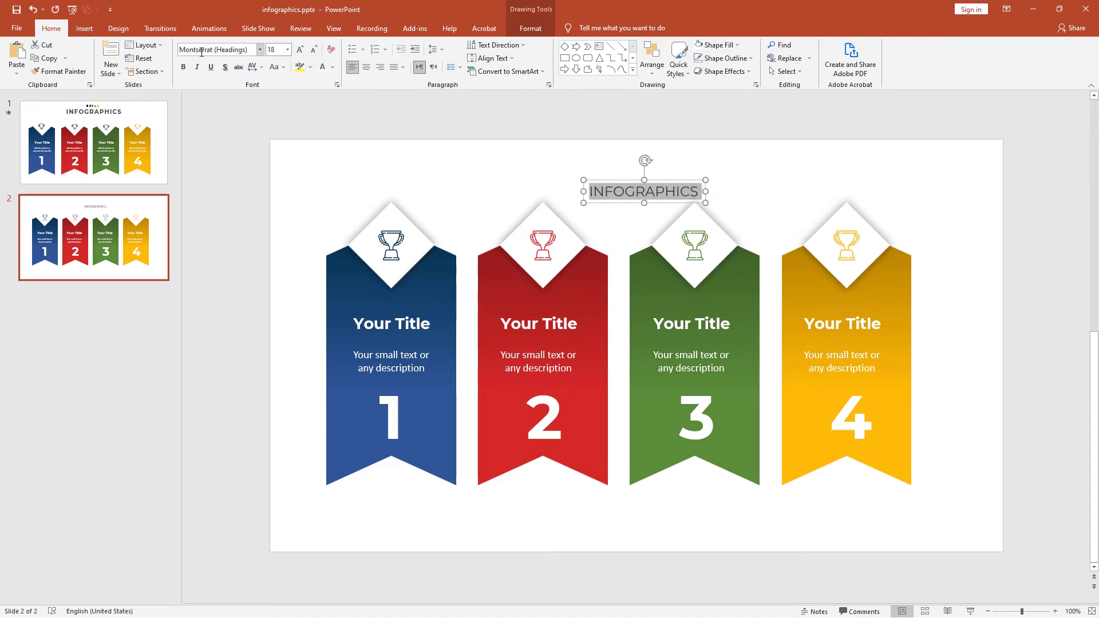
left_click(183, 67)
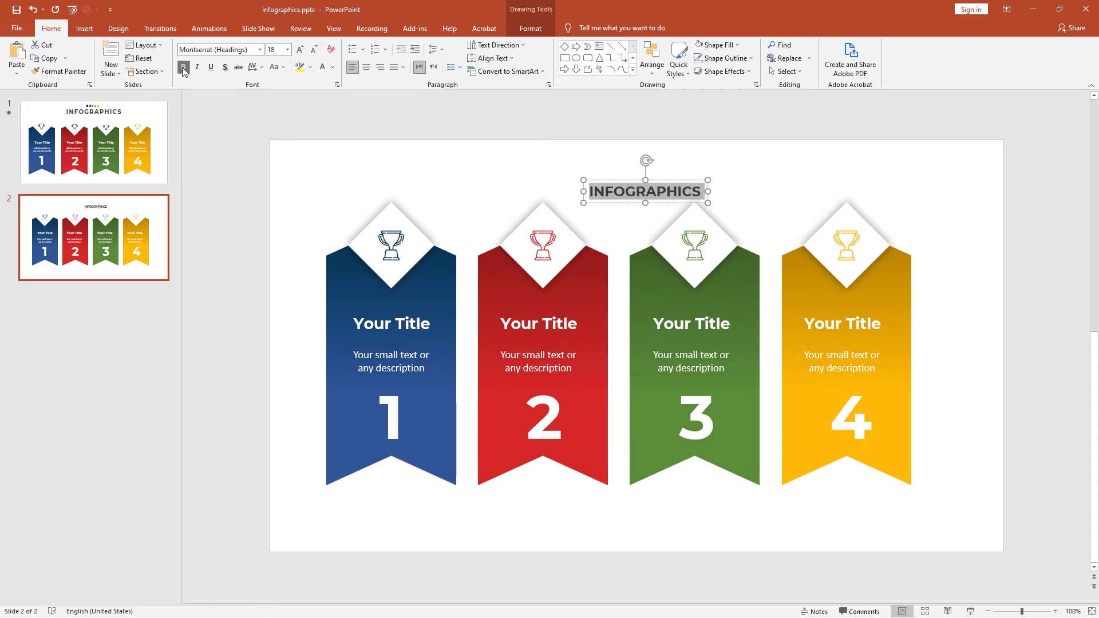
left_click(300, 51)
left_click(300, 50)
left_click(300, 50)
left_click(301, 50)
left_click(301, 50)
left_click(300, 51)
left_click(301, 50)
left_click_drag(664, 182, 545, 152)
Step: Give the heading Very Loose spacing, dark grey colour and 40 pt size, recentred
left_click(252, 66)
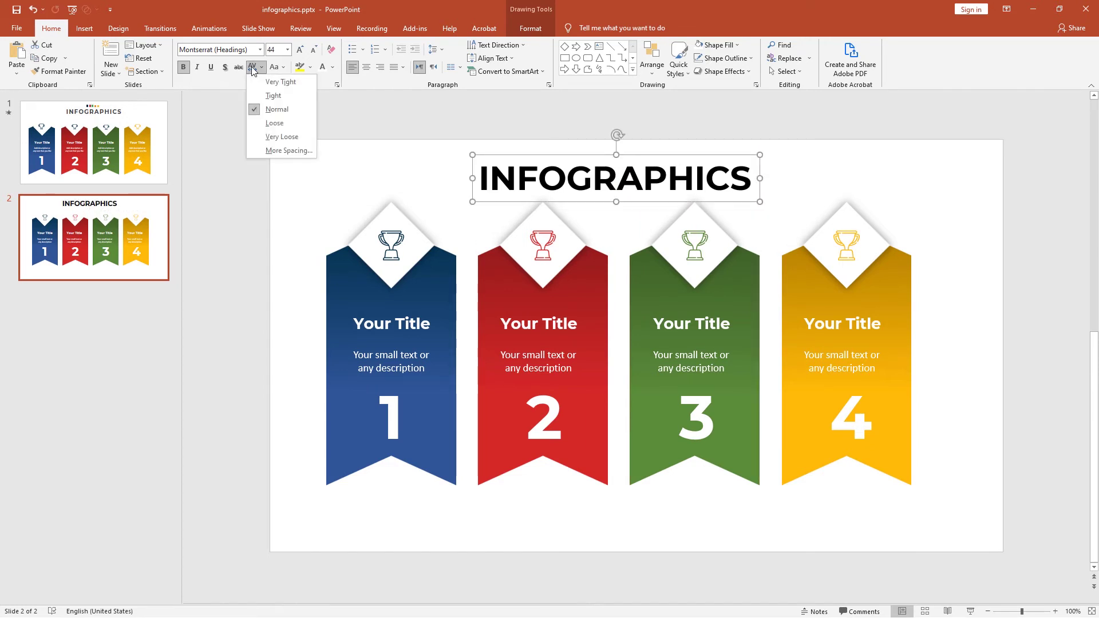
left_click(274, 138)
left_click_drag(554, 158, 547, 155)
left_click(333, 67)
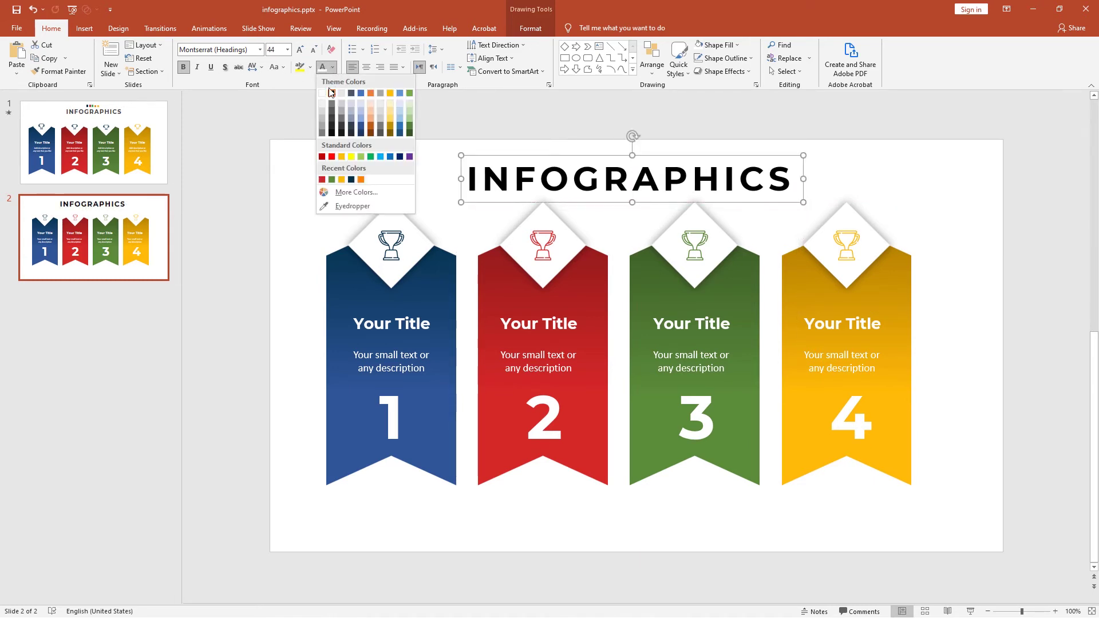
left_click(332, 125)
left_click(313, 49)
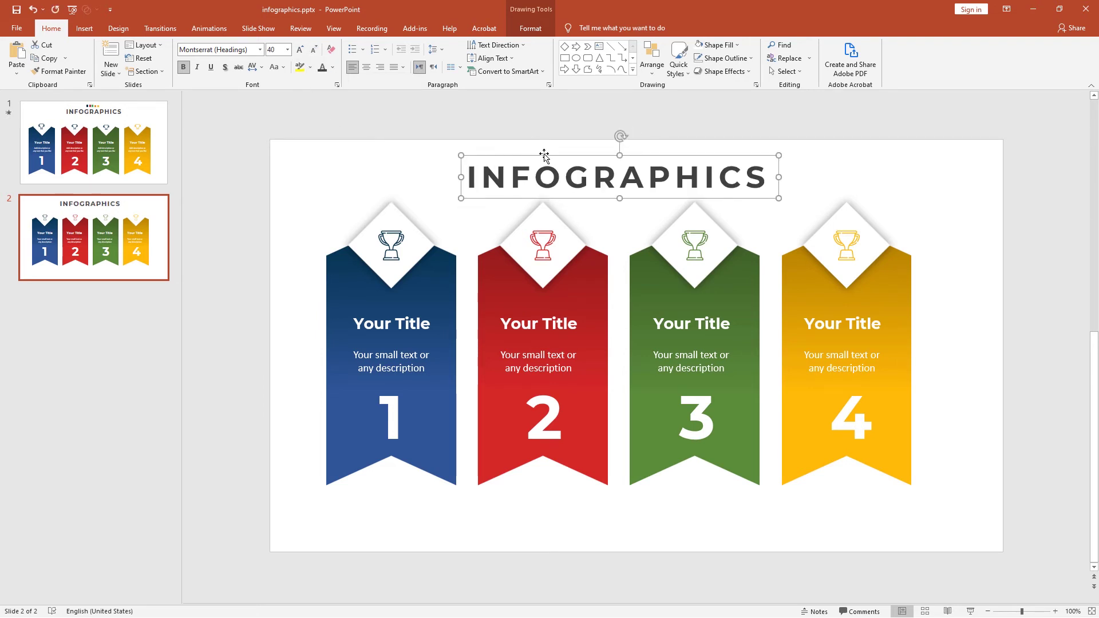
Step: Nudge the four ribbons down, then move the INFOGRAPHICS heading slightly lower
left_click(260, 228)
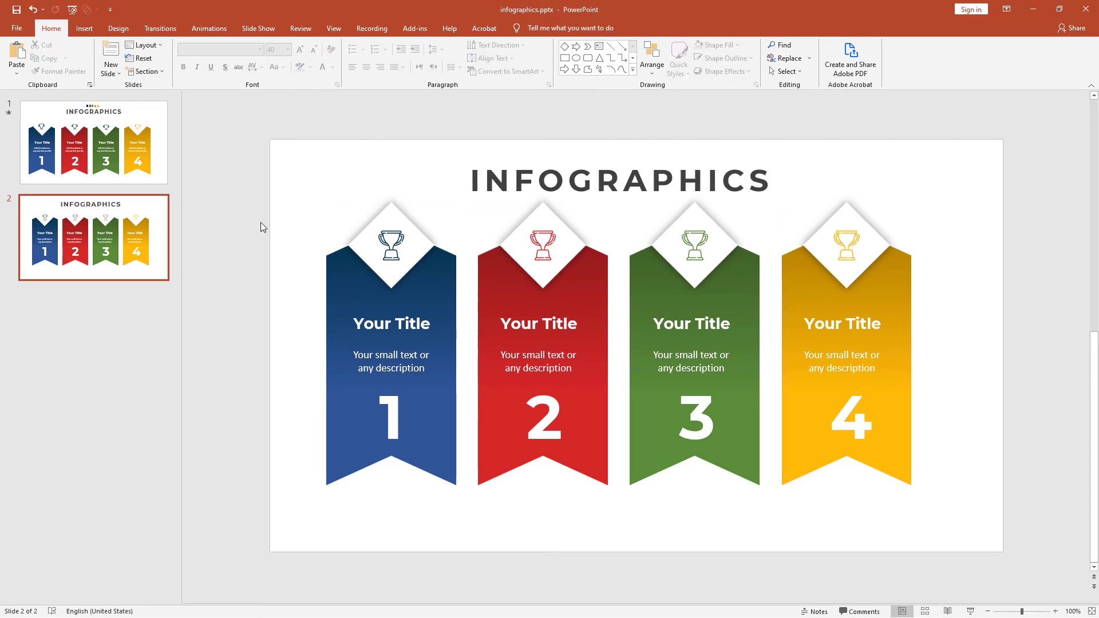
left_click_drag(262, 205, 288, 195)
left_click_drag(375, 200, 374, 219)
left_click(353, 177)
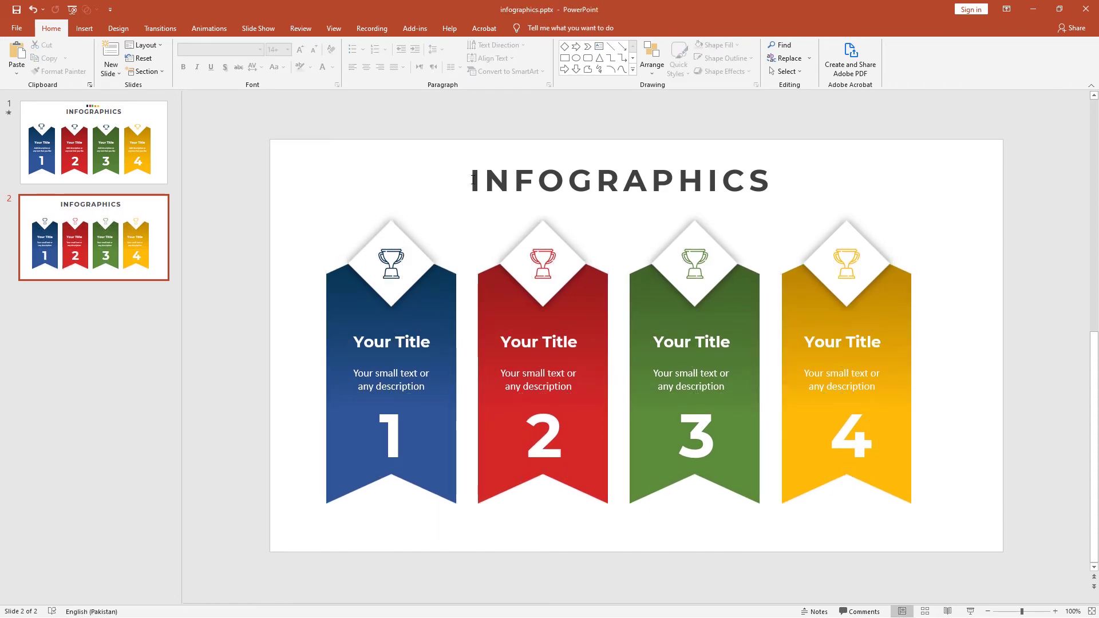
left_click(474, 180)
left_click_drag(503, 164, 502, 173)
left_click(439, 161)
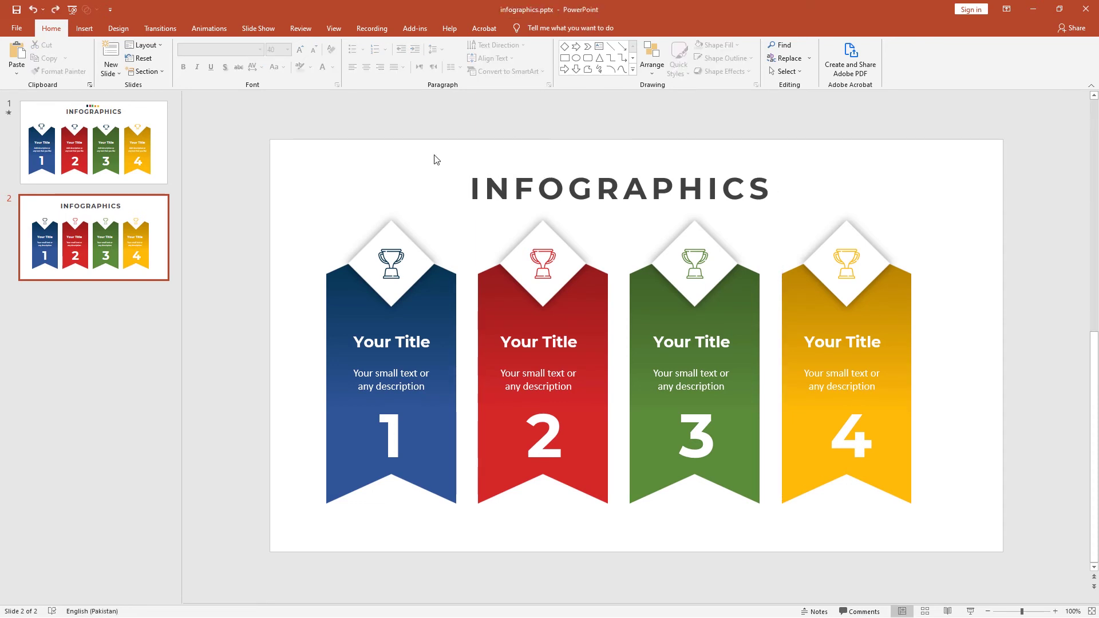
Step: Open the Animation Pane and give the INFOGRAPHICS heading a Fade entrance
left_click(208, 29)
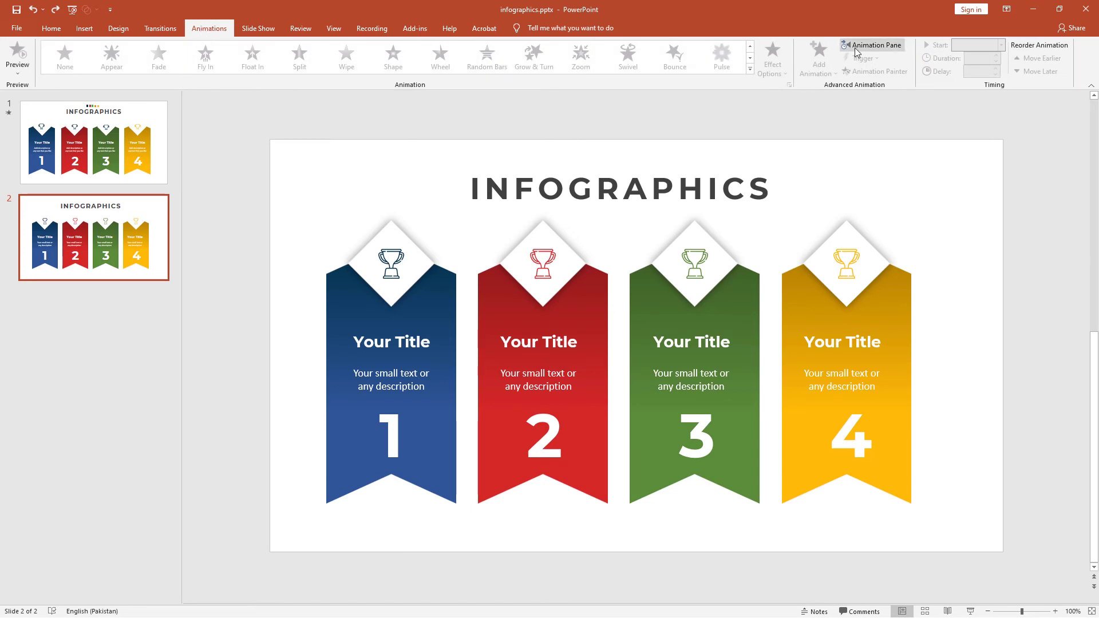
left_click(855, 51)
left_click(480, 179)
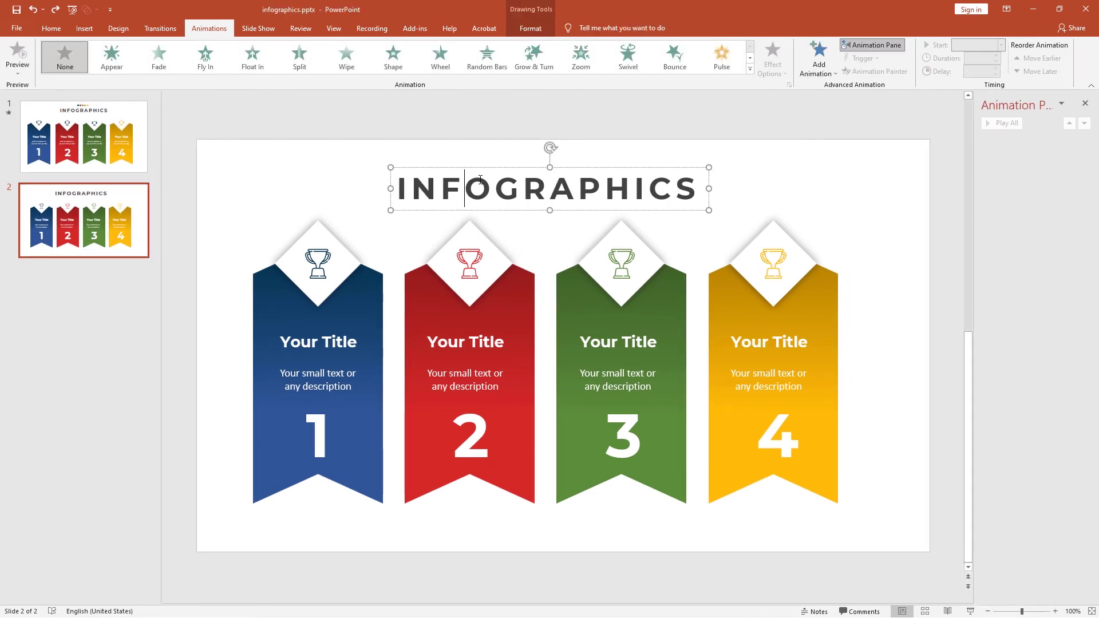
left_click(480, 168)
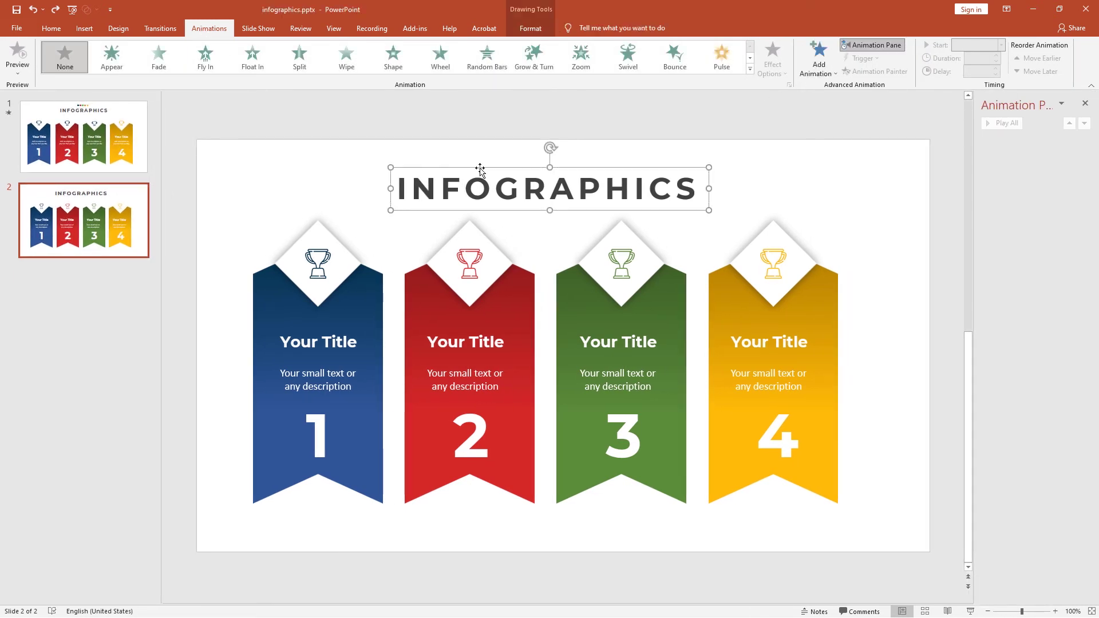
left_click(161, 60)
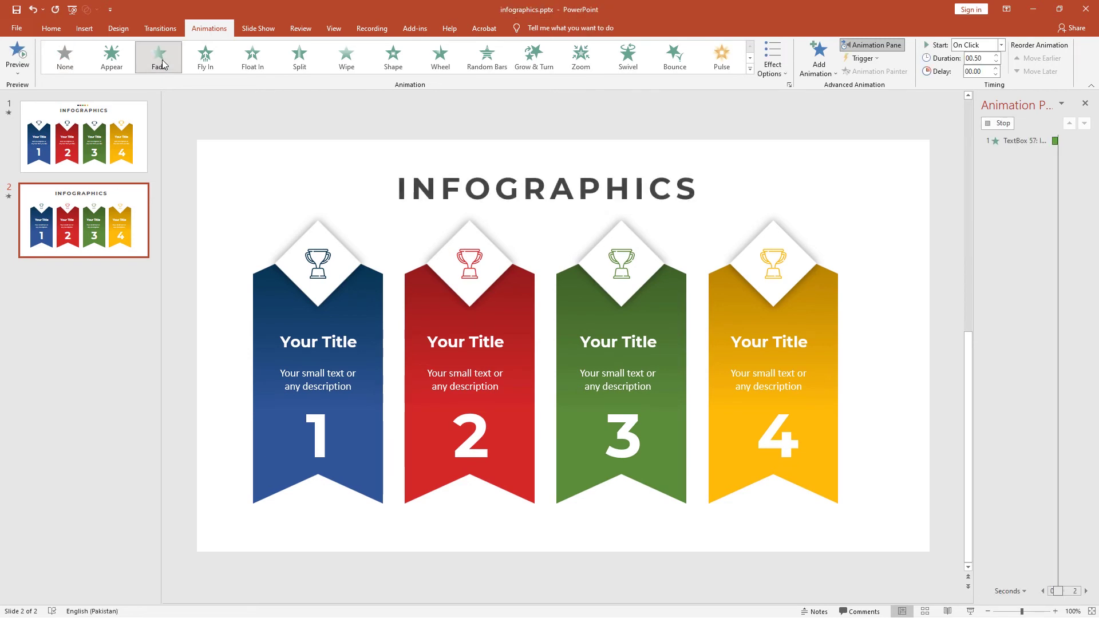
Step: Make the blue ribbon Fly In over 0.75 seconds with a smooth end
left_click(267, 313)
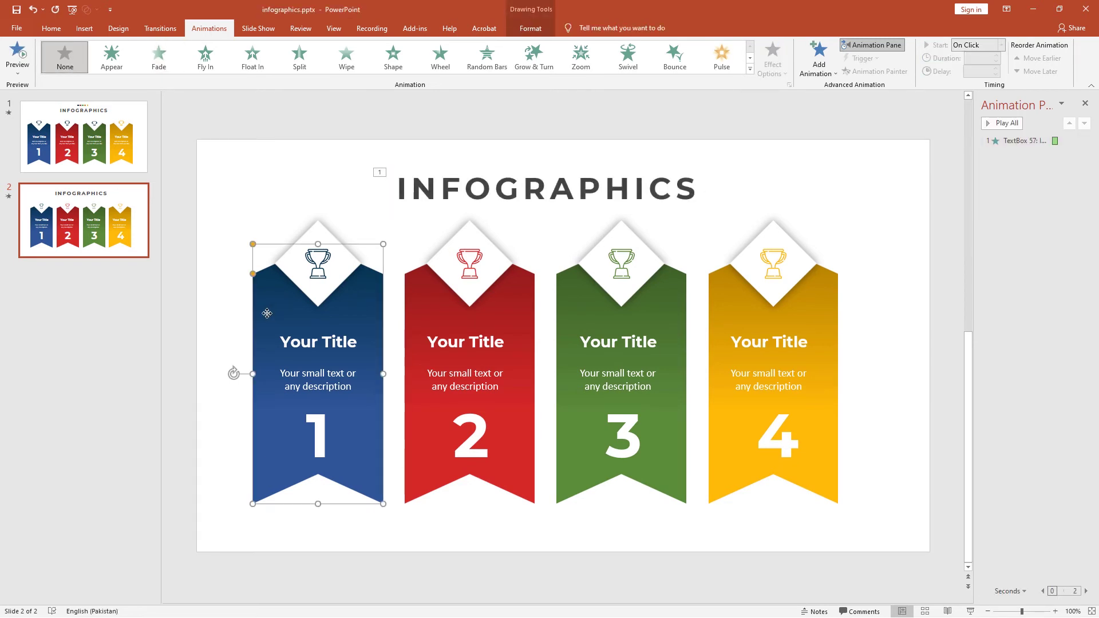
left_click(205, 57)
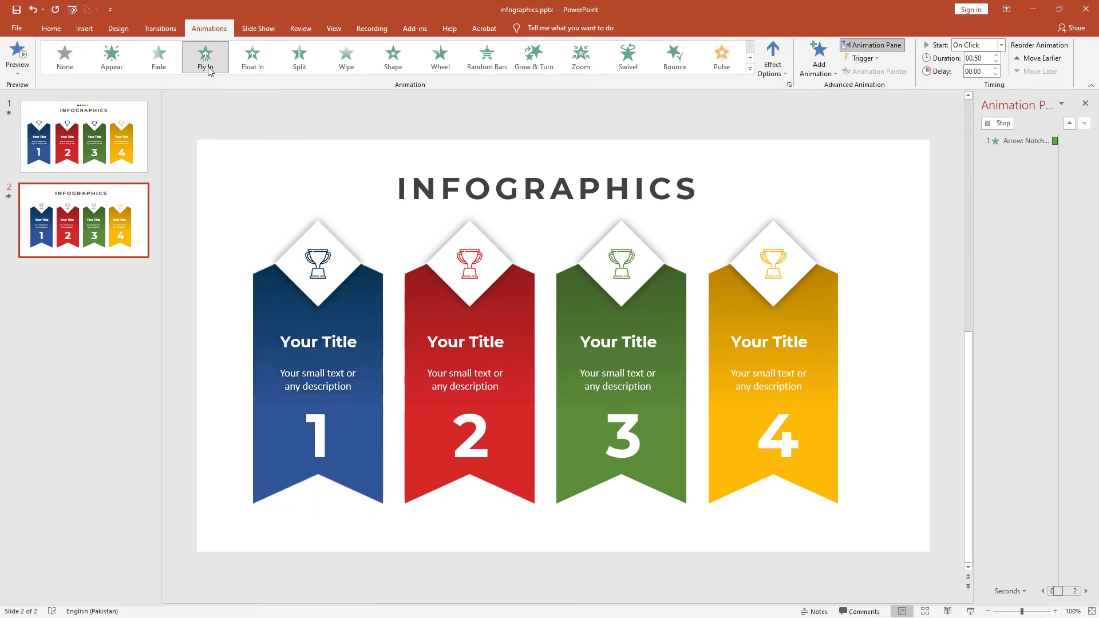
left_click(997, 56)
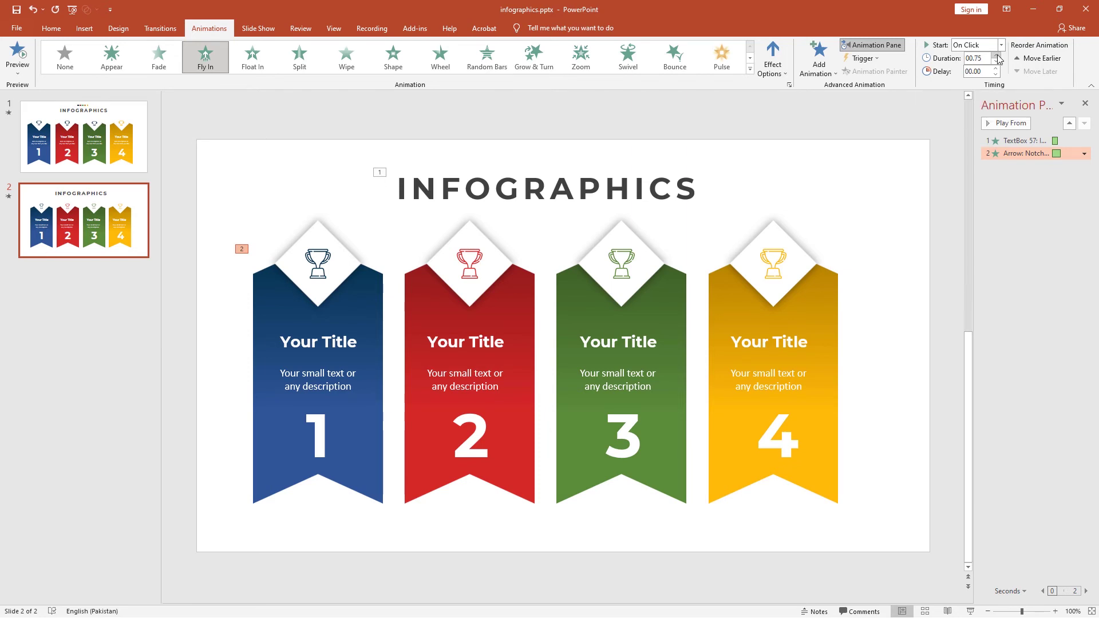
double_click(1022, 155)
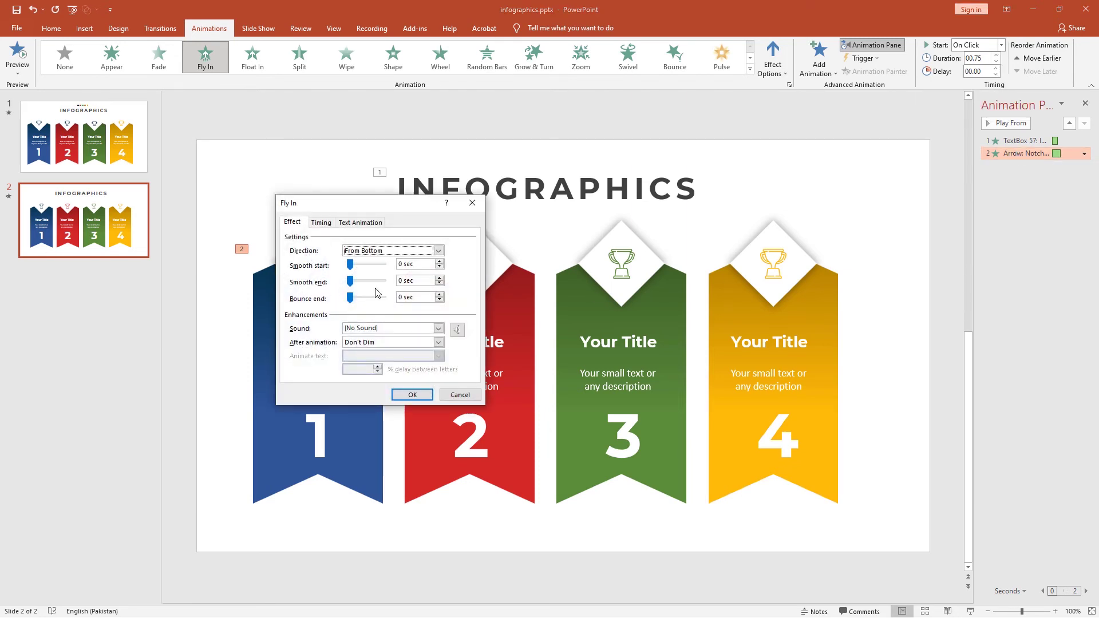
left_click_drag(354, 286, 373, 283)
left_click(412, 394)
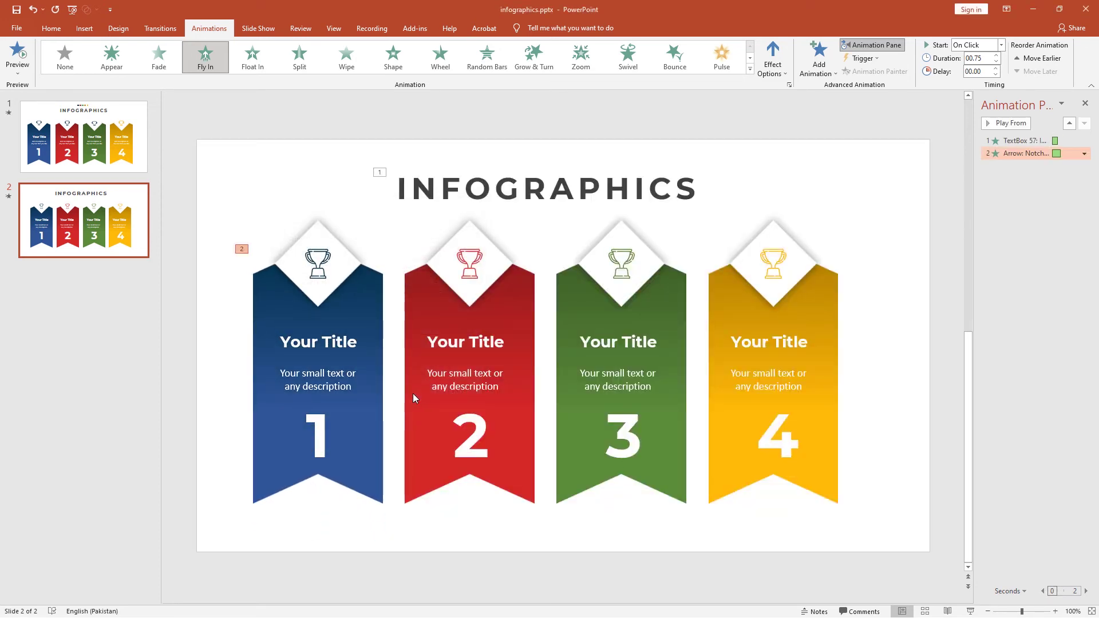
Step: Give the blue ribbon's trophy diamond a Zoom entrance
left_click(347, 261)
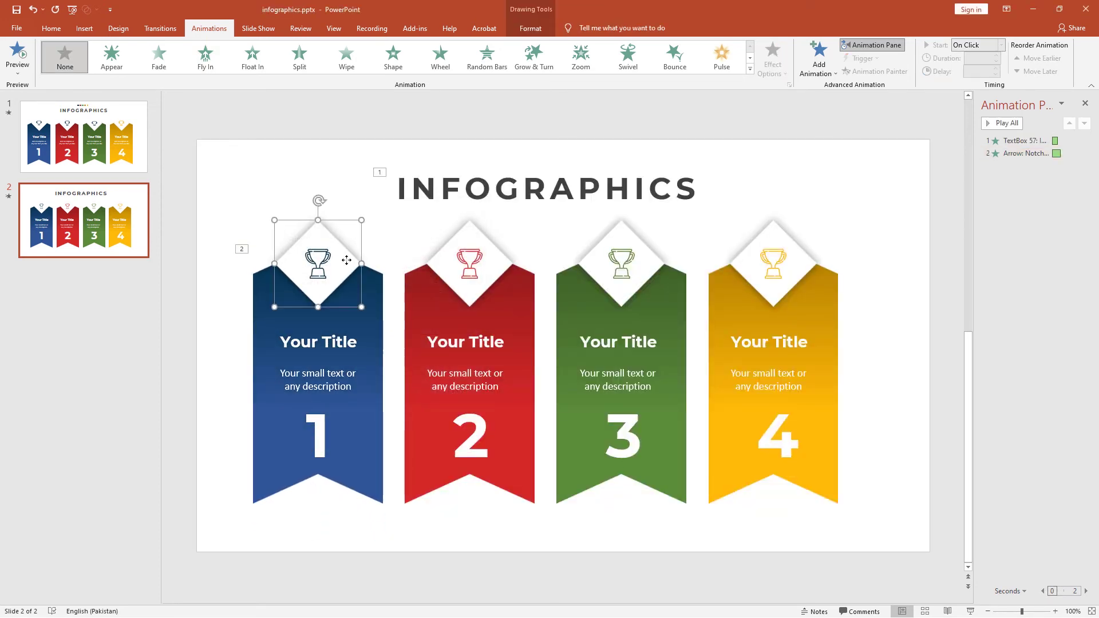
left_click(325, 260)
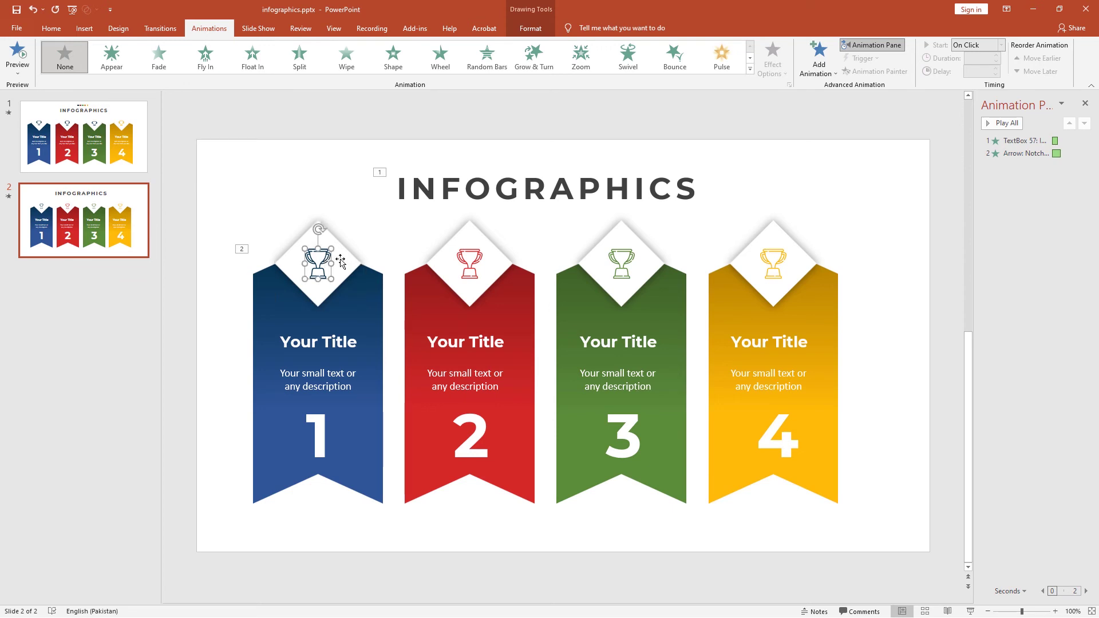
left_click(344, 259)
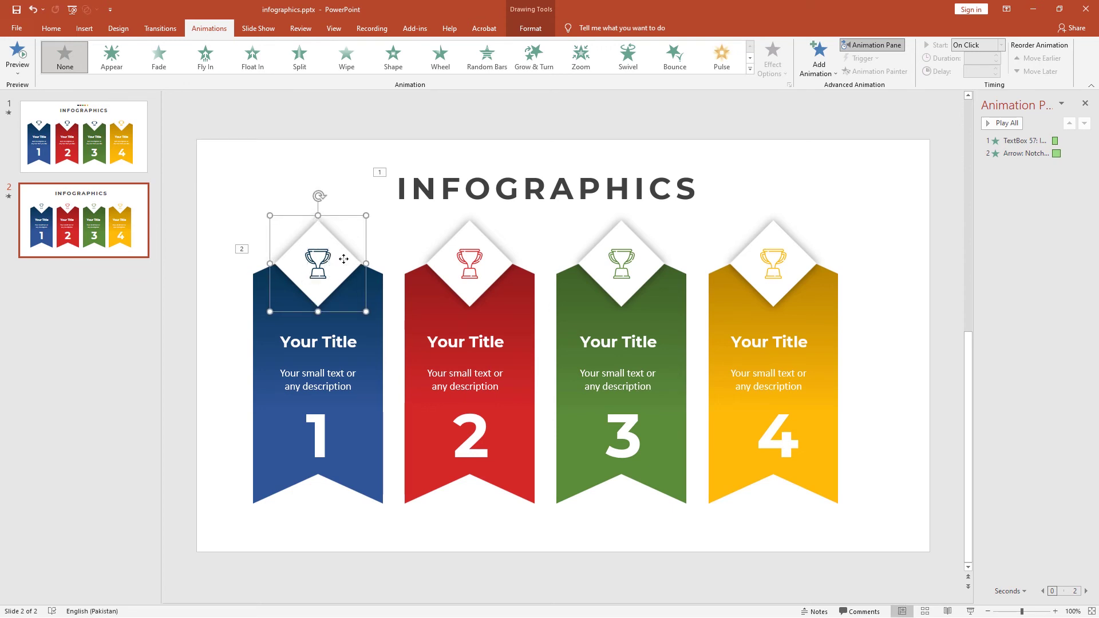
left_click(582, 57)
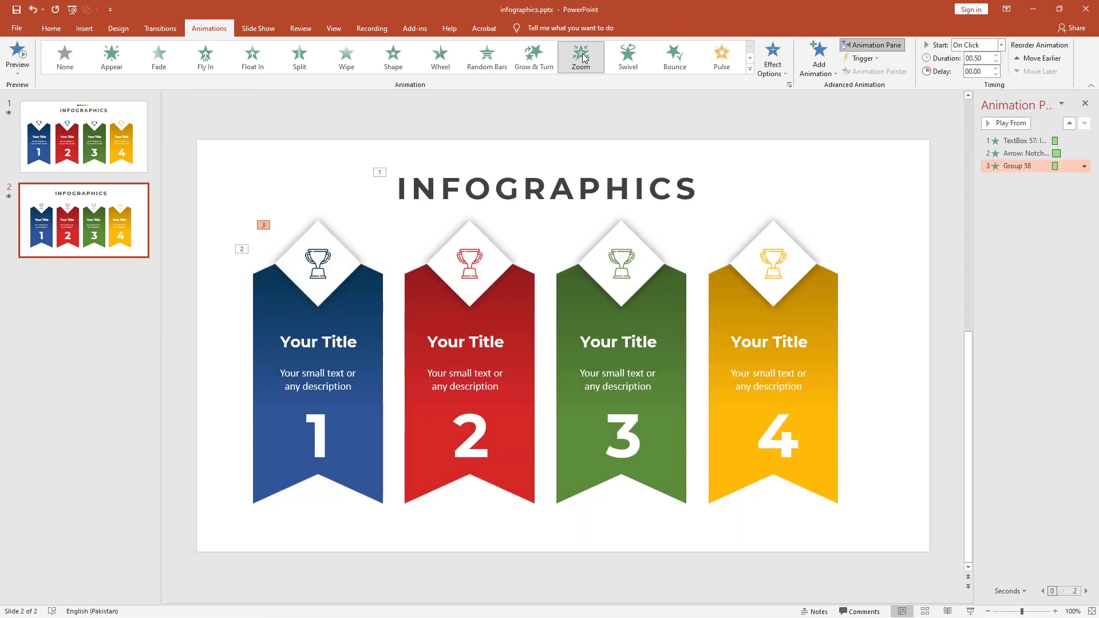
Step: Group the blue ribbon's title and description and give them a Fade entrance
left_click(290, 338)
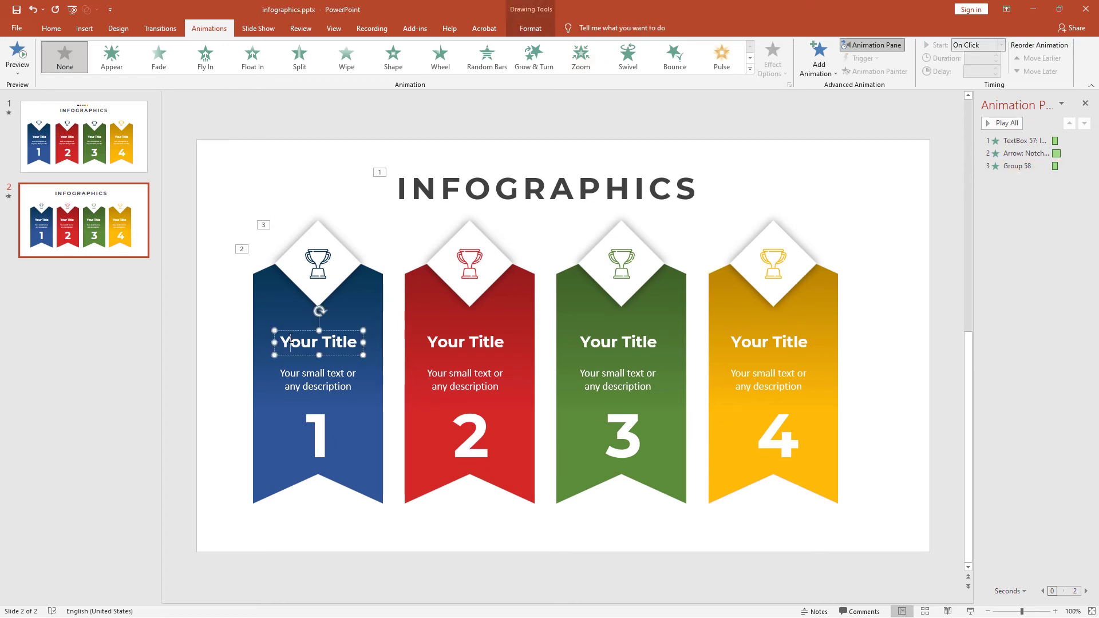
left_click(308, 382, "shift")
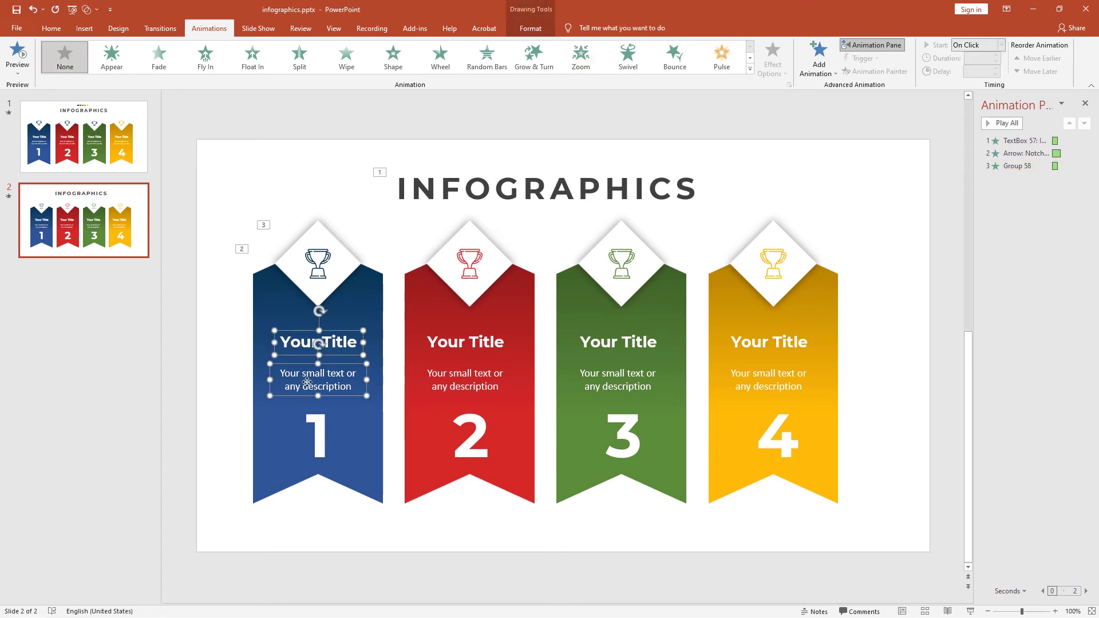
key("ctrl+g")
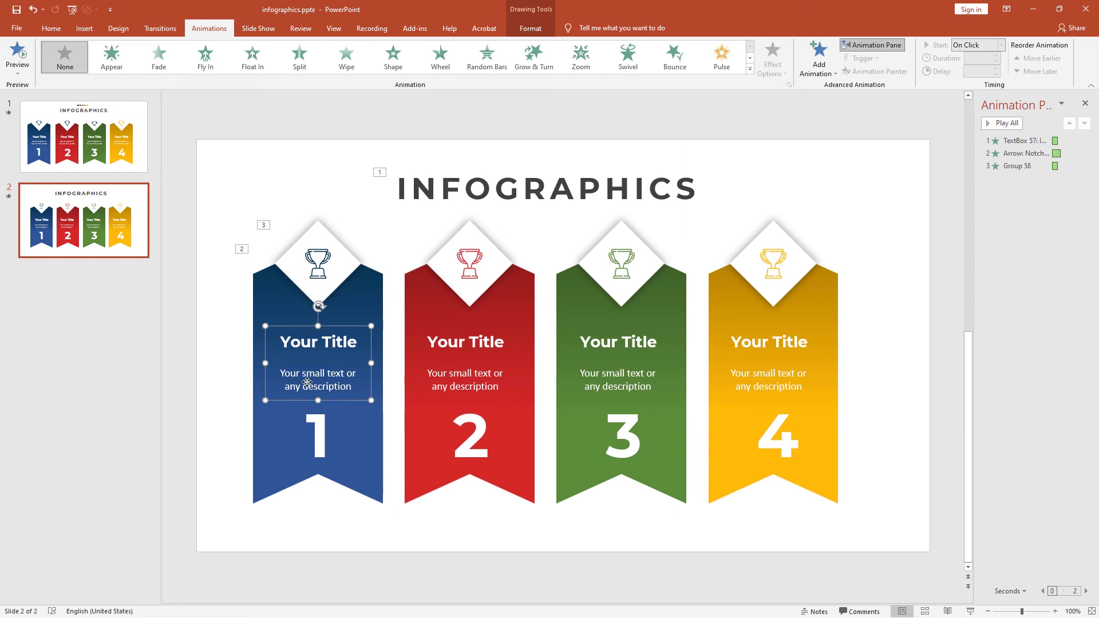
left_click(177, 54)
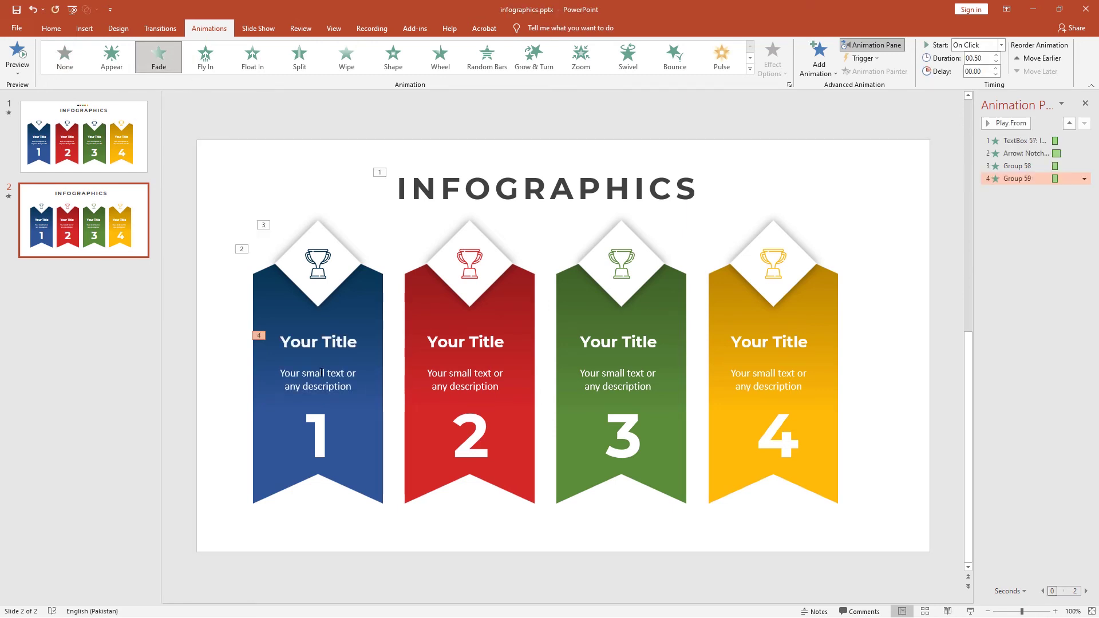
Step: Give the number 1 a Rise Up entrance effect
left_click(313, 428)
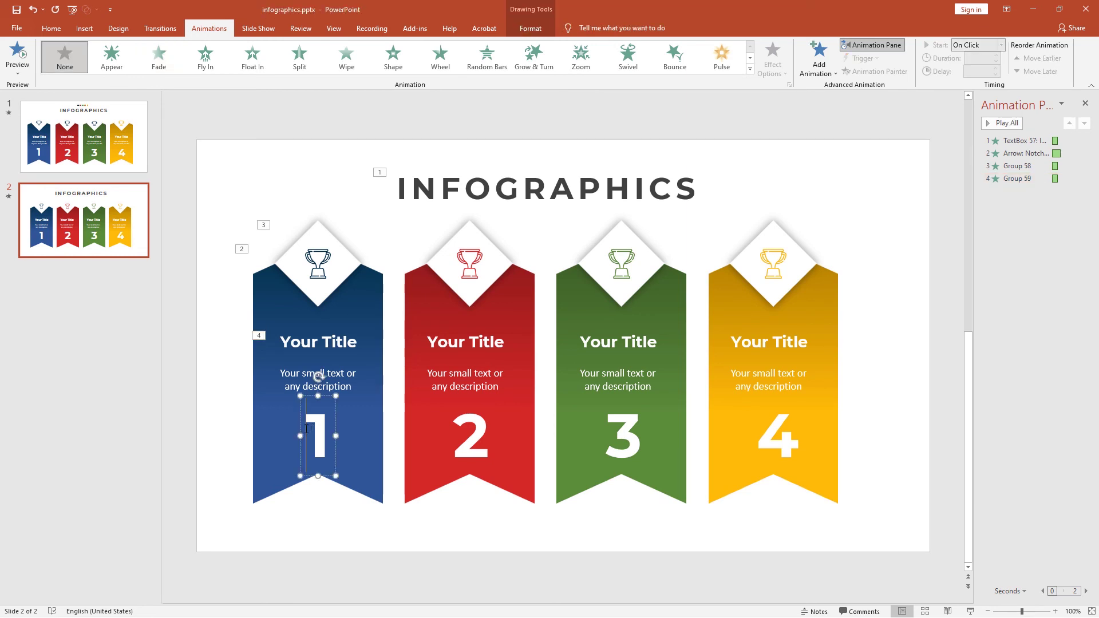
left_click(820, 73)
left_click(864, 484)
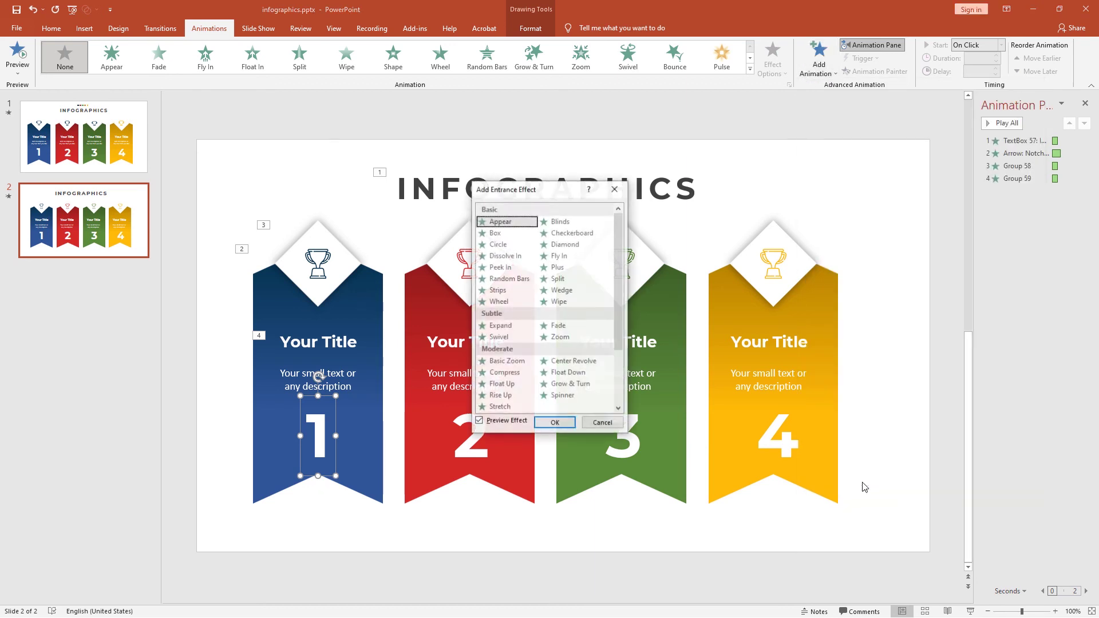
left_click(512, 396)
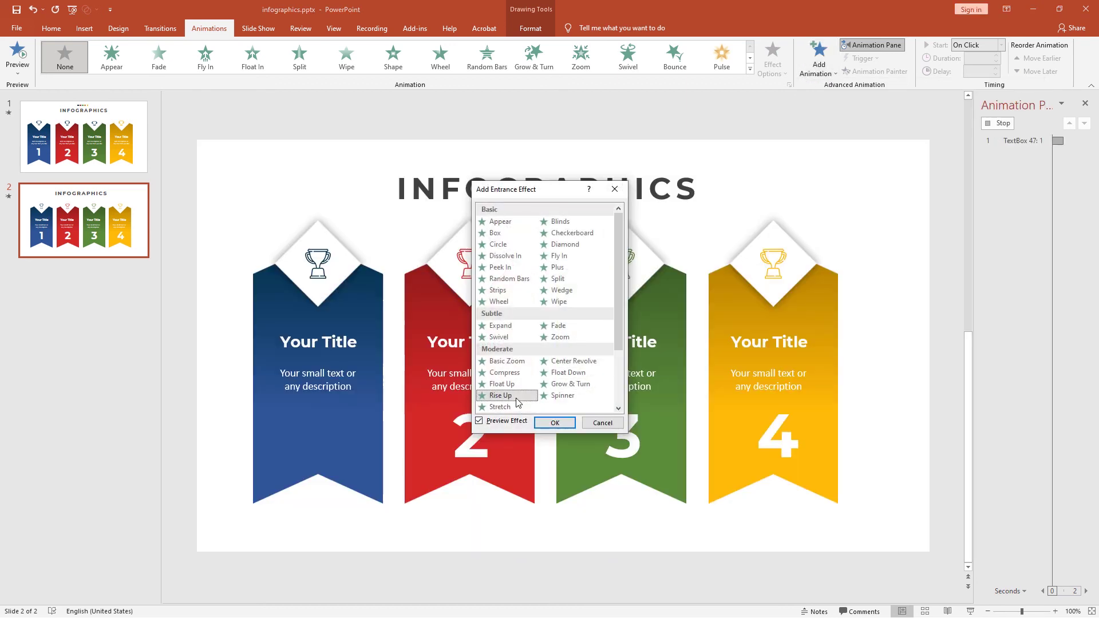
left_click(555, 423)
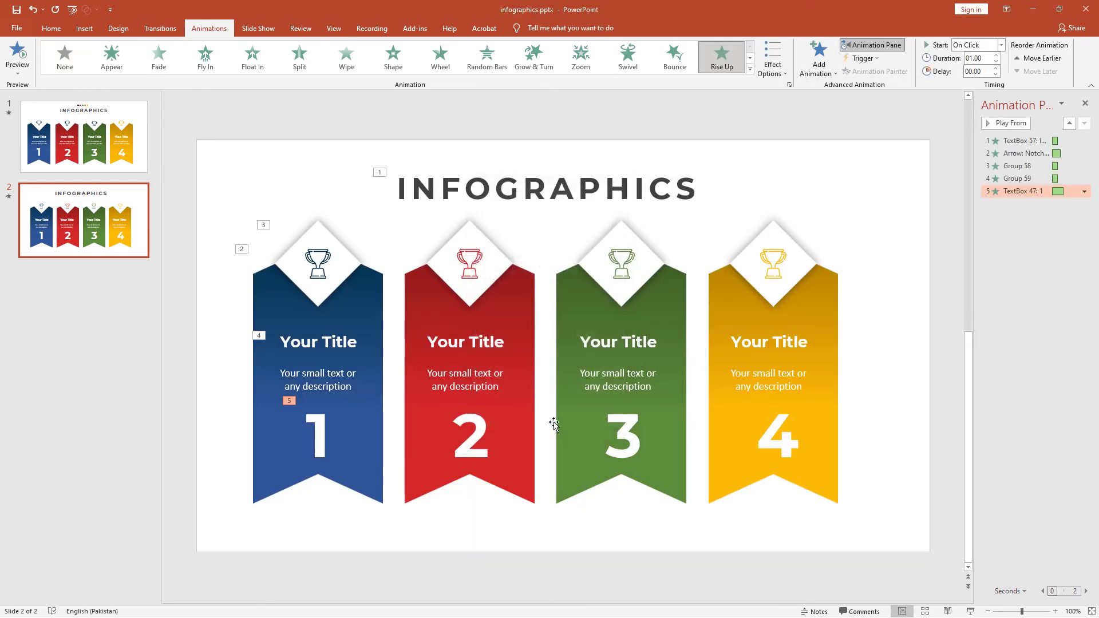
Step: Set all five animations in the Animation Pane to start After Previous
left_click(1026, 145, "shift")
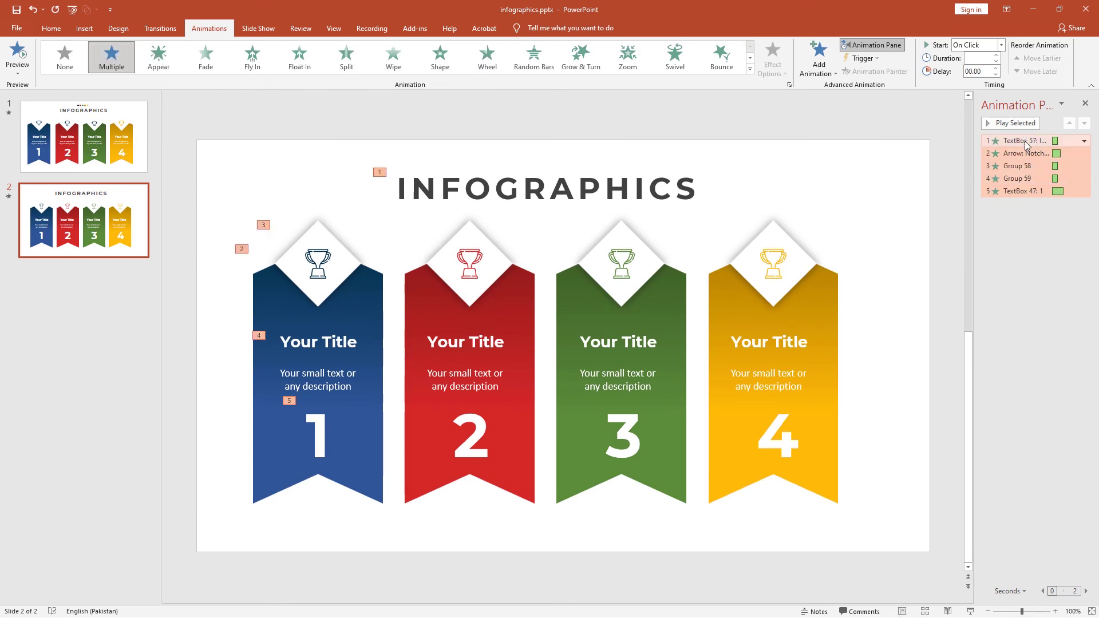
left_click(1084, 140)
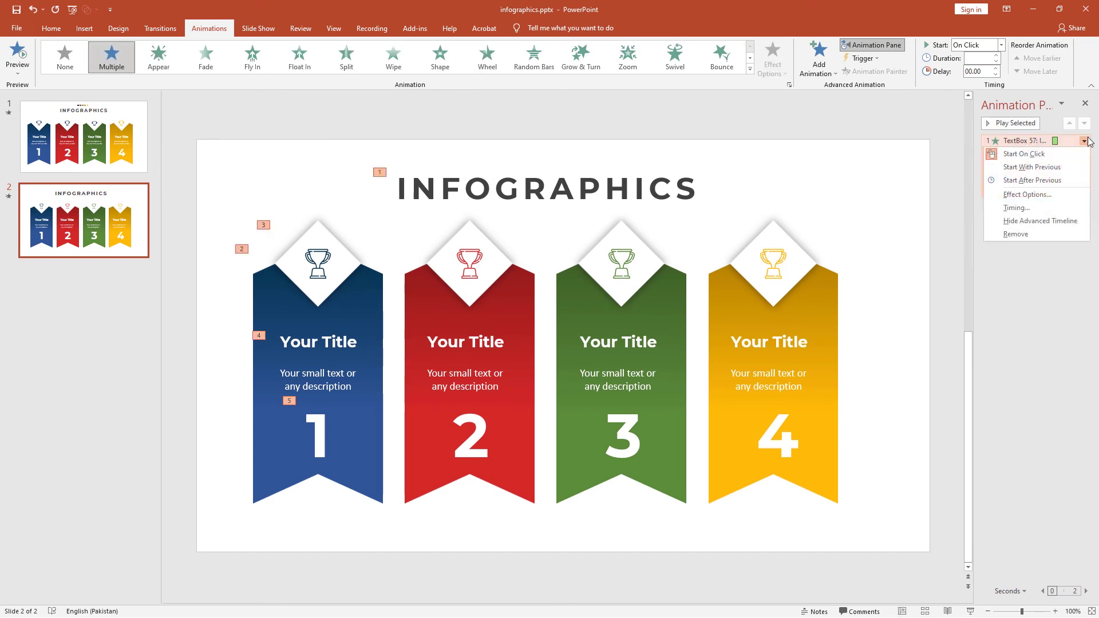
left_click(1045, 186)
left_click(1013, 141)
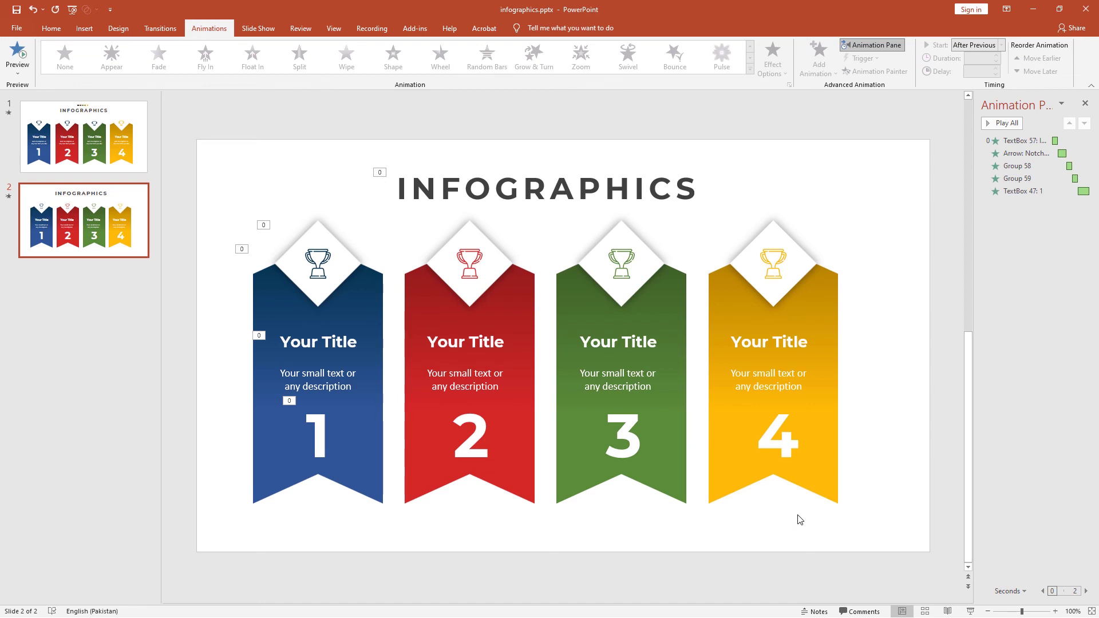
Step: Copy the blue ribbon's Fly In animation onto the red ribbon with Animation Painter
left_click(368, 296)
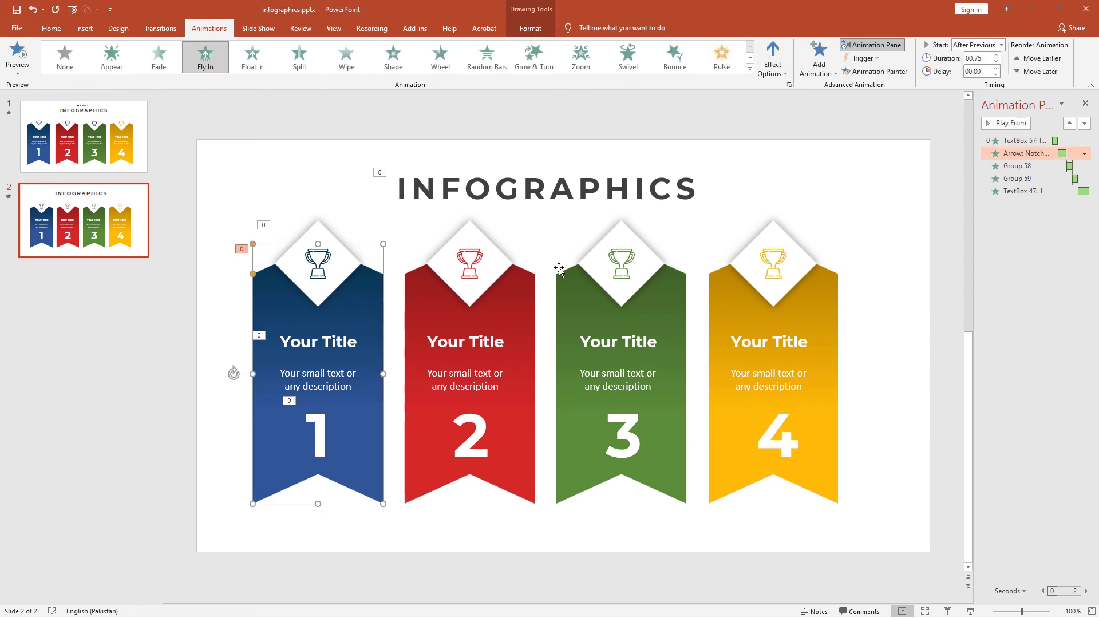
left_click(876, 71)
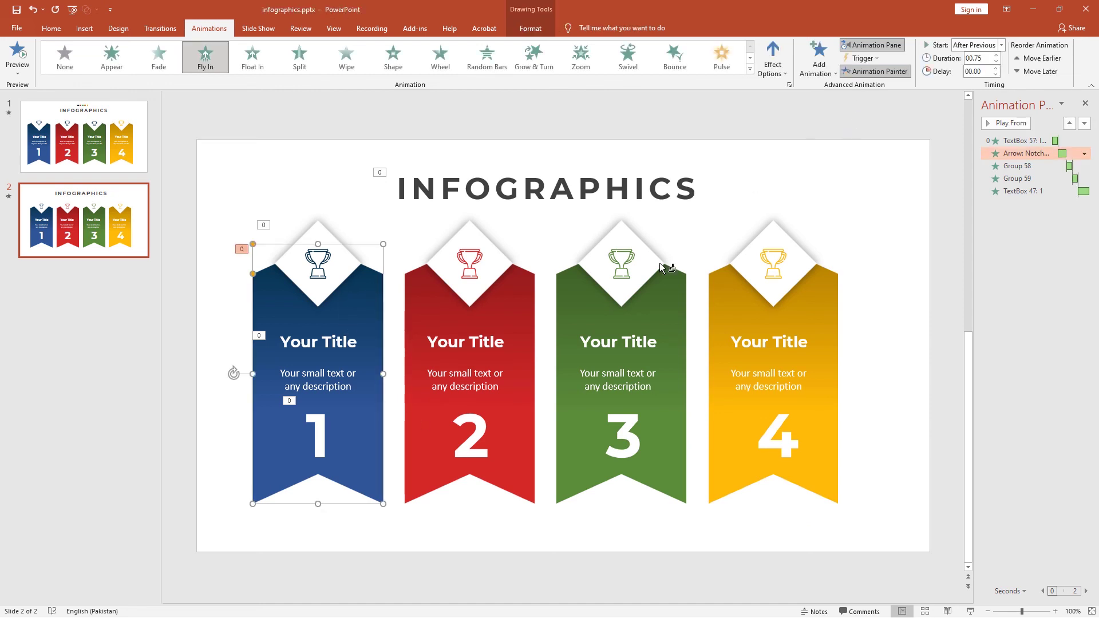
left_click(527, 293)
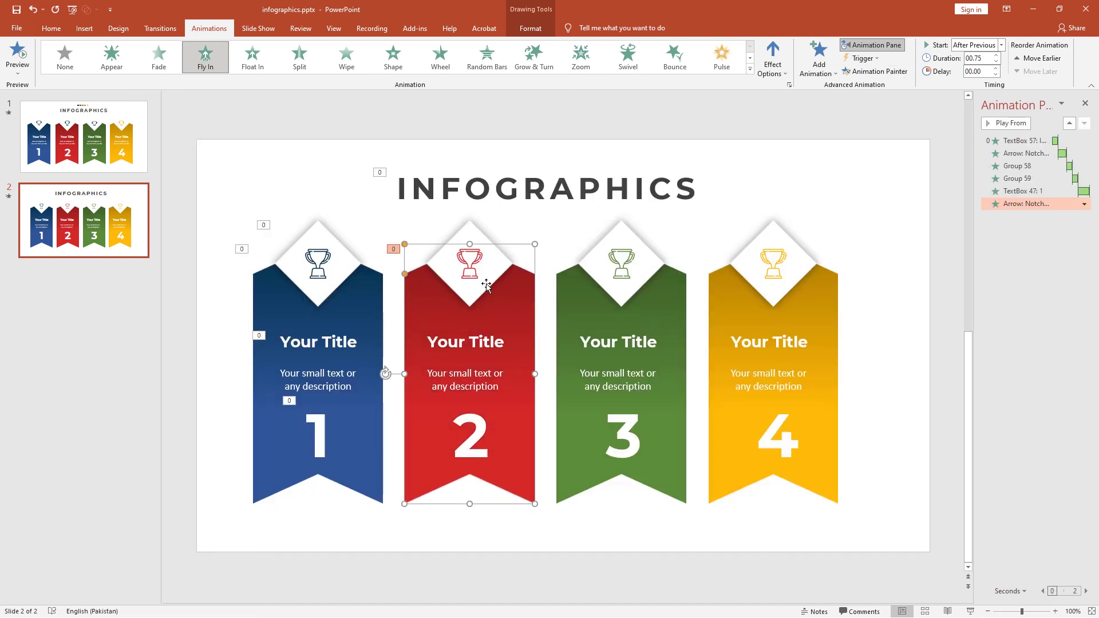
Step: Group the green and yellow cards' diamonds with their trophies
left_click(474, 263)
left_click(598, 259)
left_click(599, 257)
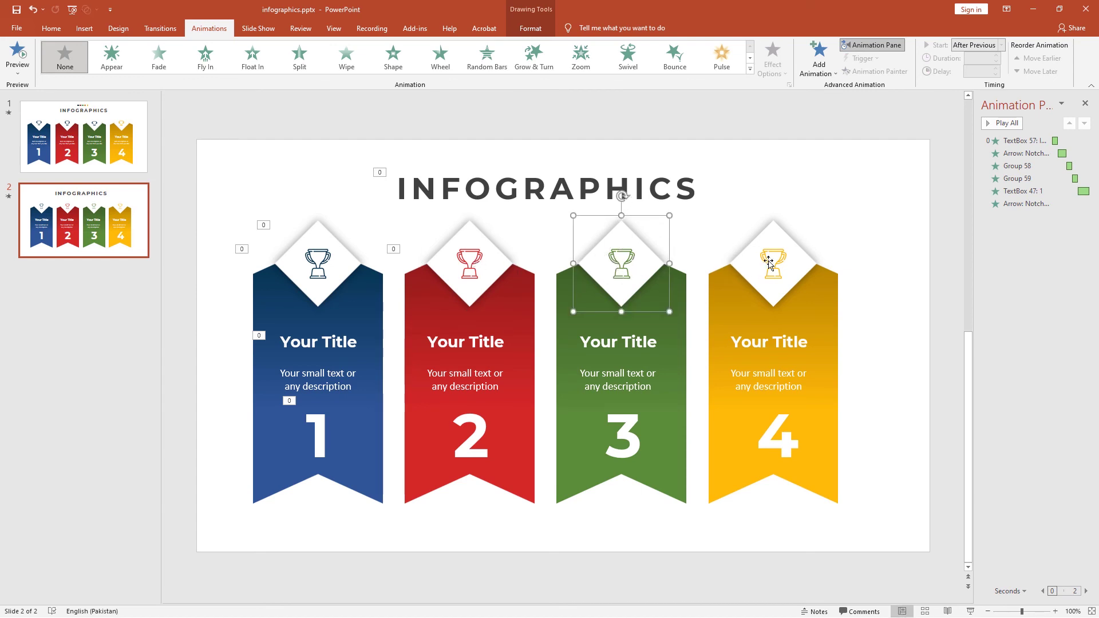
left_click(796, 263, "shift")
left_click(737, 294)
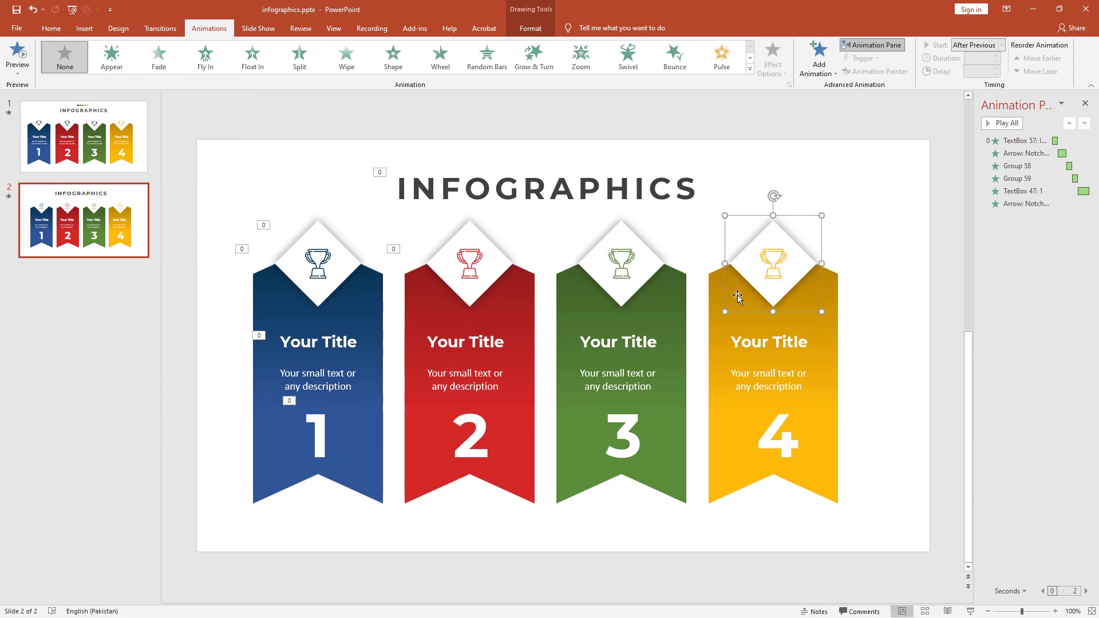
Step: Group the yellow card's title and description with Ctrl+G
left_click(645, 338)
left_click(619, 379, "shift")
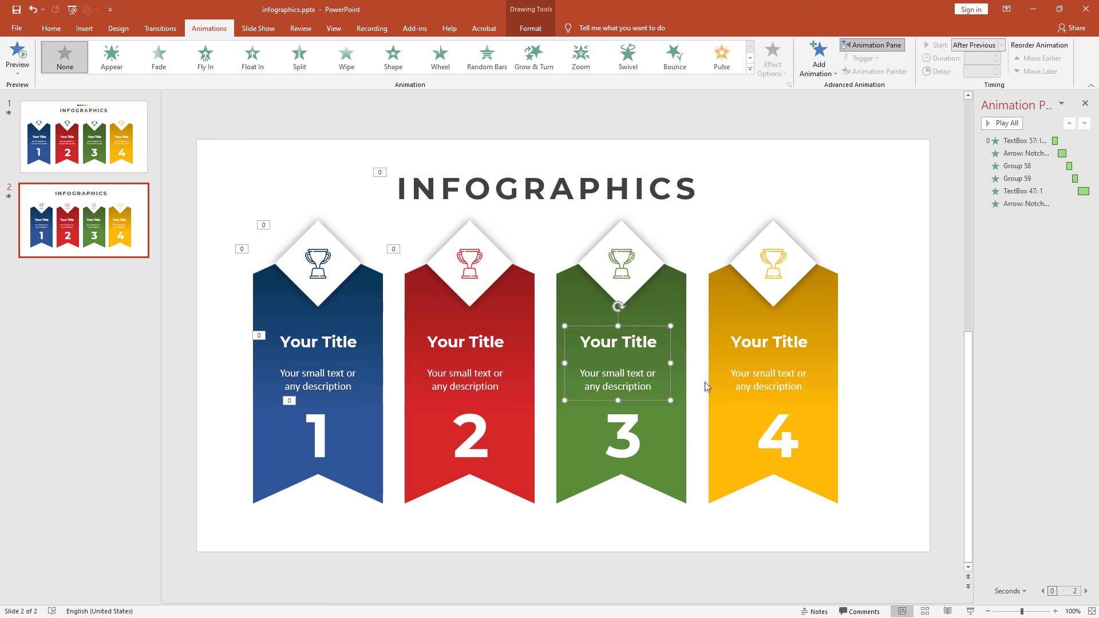
left_click(768, 338)
left_click(767, 388, "shift")
key("ctrl+g")
Step: Copy the blue diamond's Zoom animation onto the red diamond-and-trophy group
left_click(412, 328)
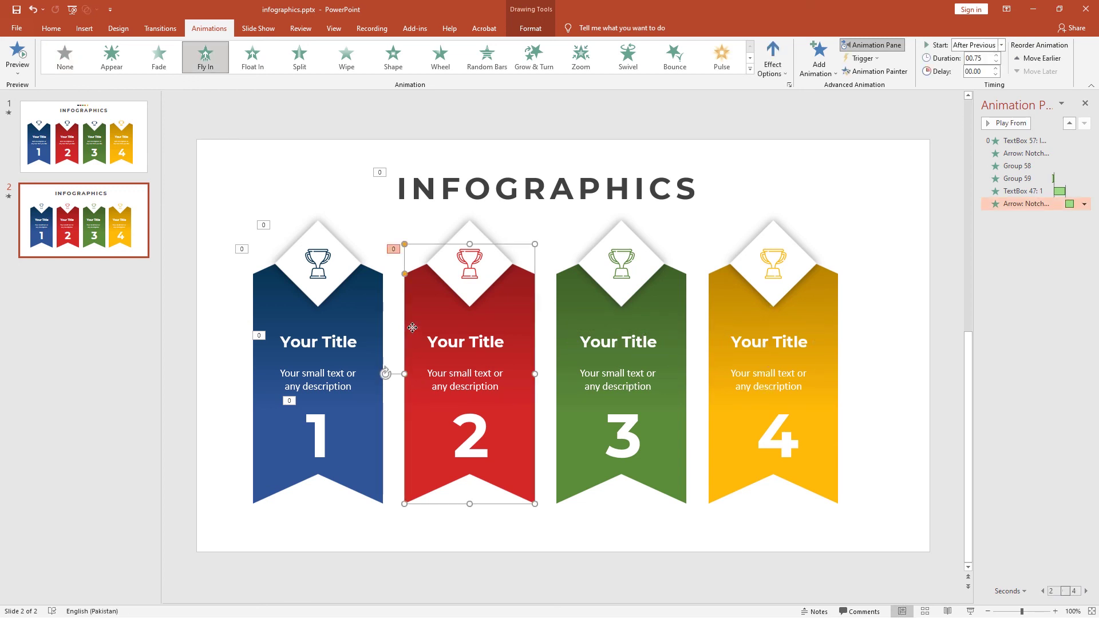
left_click(463, 296)
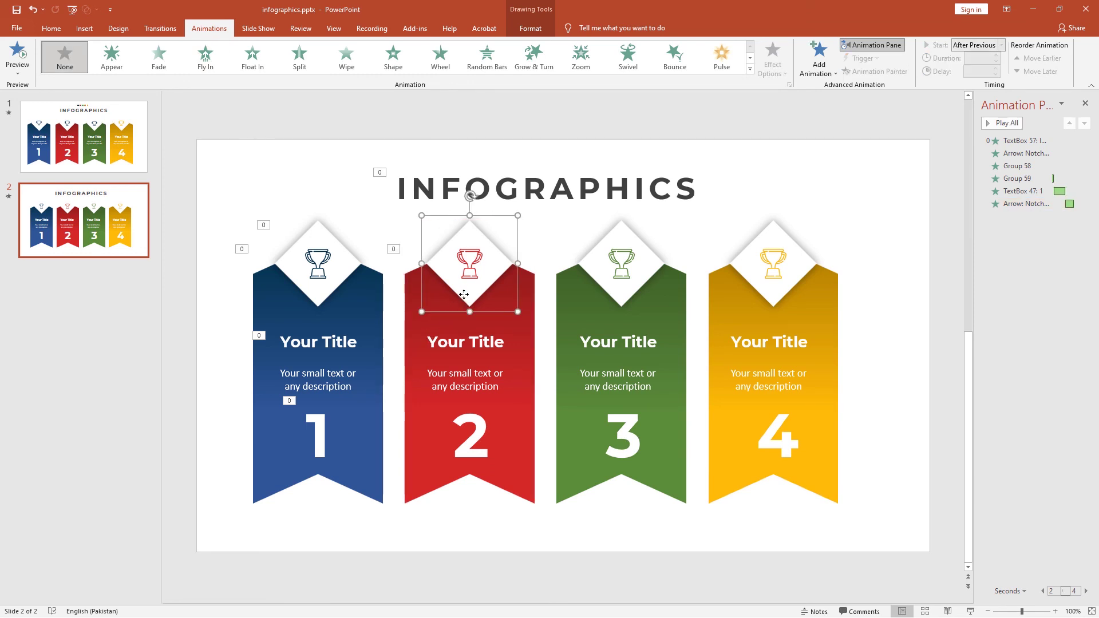
left_click(350, 276)
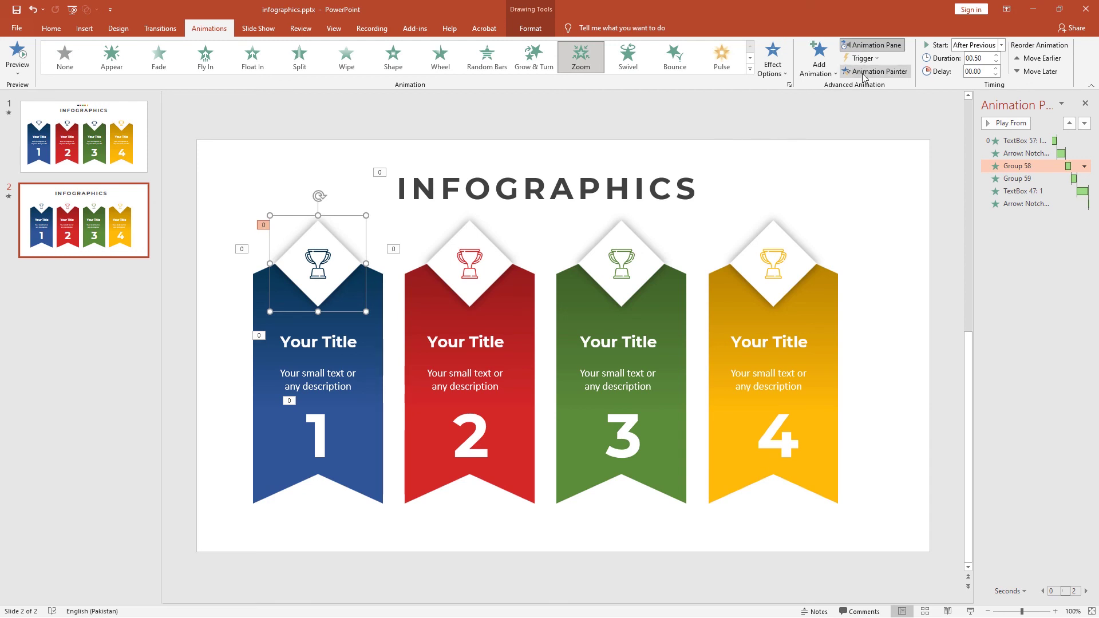
left_click(866, 72)
left_click(499, 264)
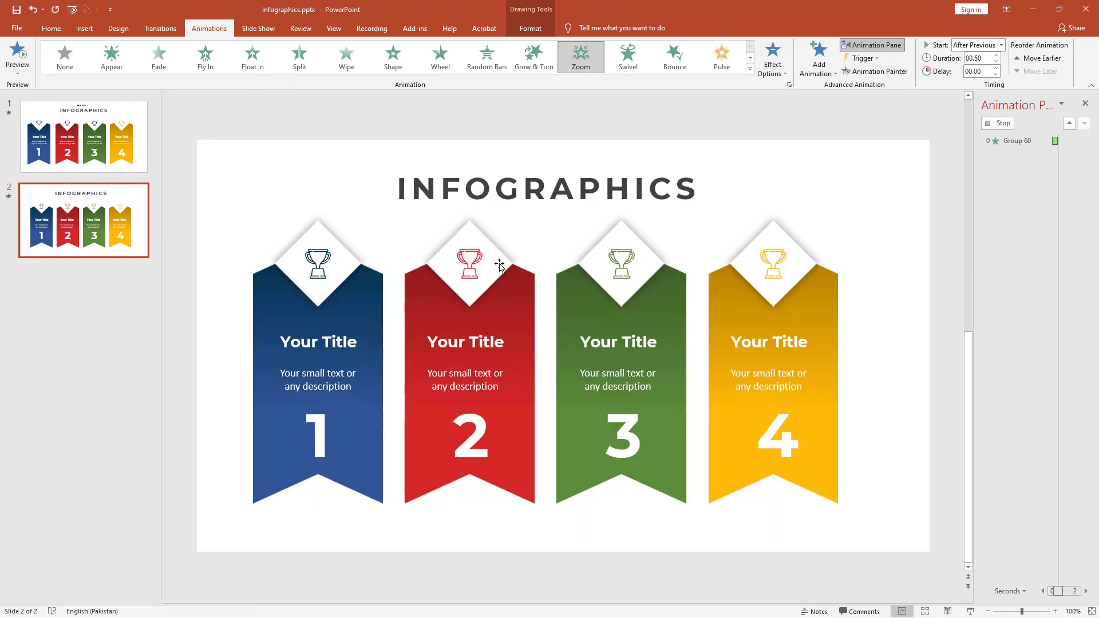
Step: Group the red card's title and description with Ctrl+G
left_click(338, 342)
left_click(466, 342)
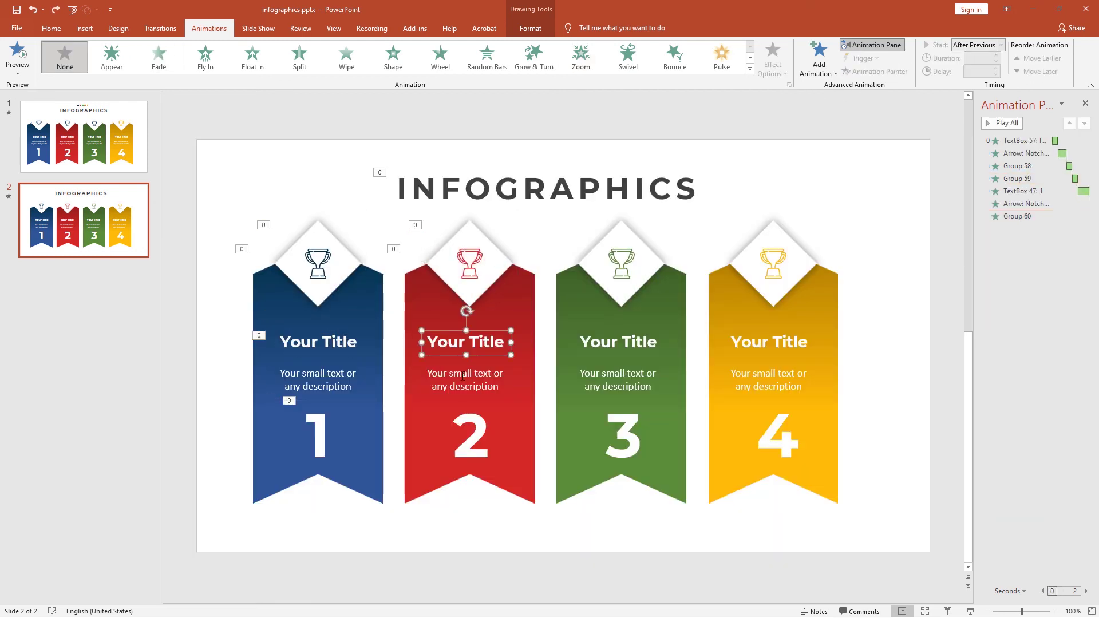
left_click(462, 388, "shift")
key("ctrl+g")
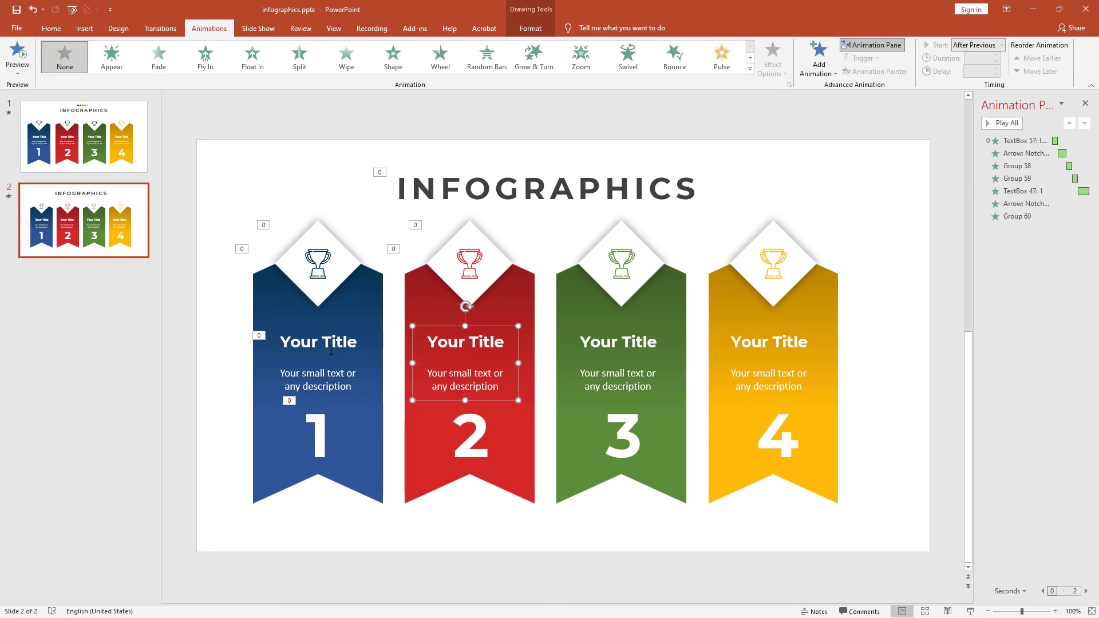
left_click(331, 350)
Step: Copy the blue card's text Fade and number Rise Up animations onto the red card's text and number 2
left_click(342, 326)
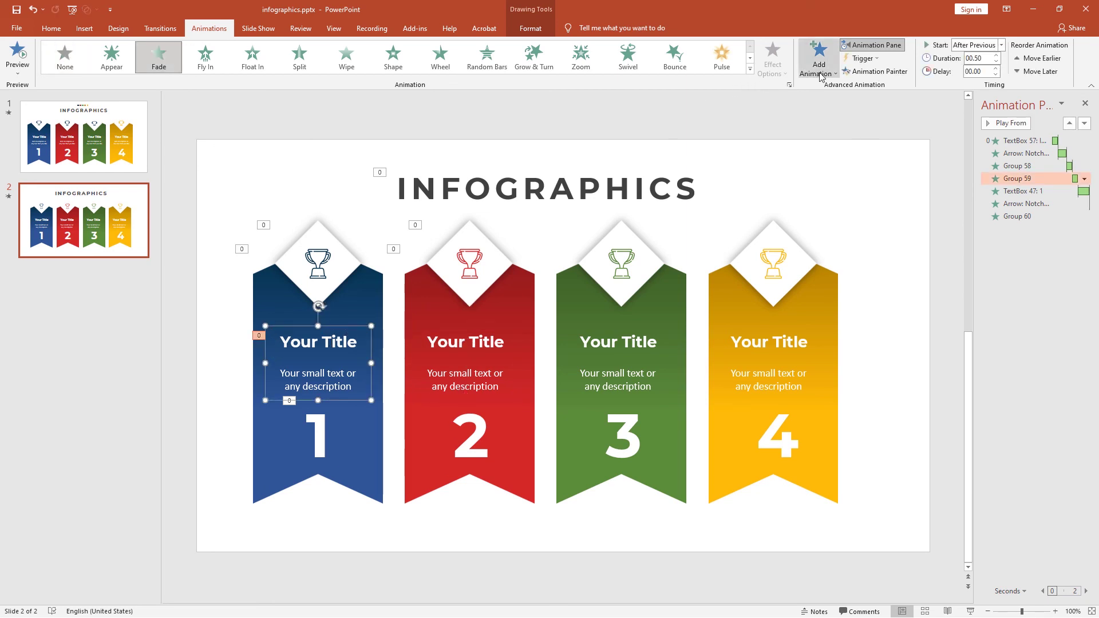
left_click(876, 71)
left_click(482, 338)
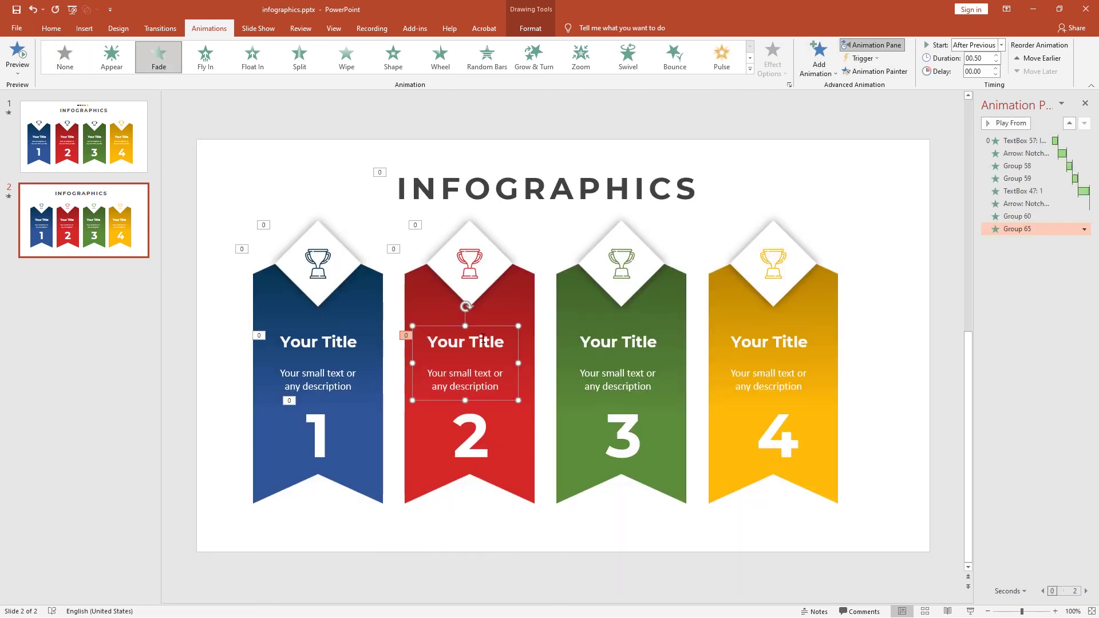
left_click(318, 435)
left_click(876, 71)
left_click(483, 434)
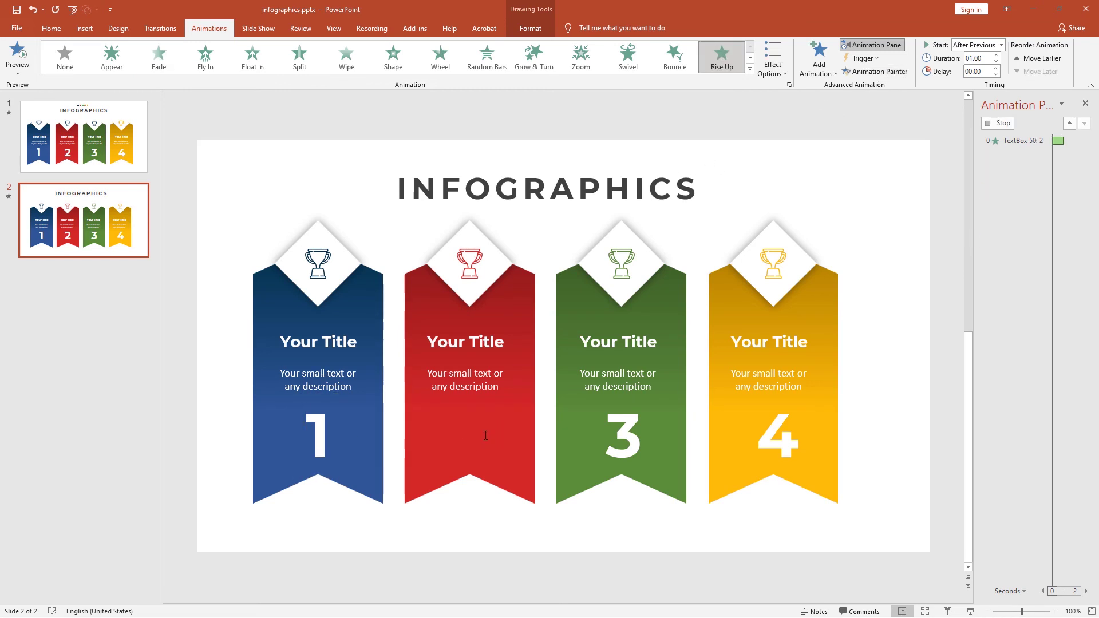
Step: Copy the Fly In ribbon and Zoom diamond animations onto the green card
left_click(527, 375)
left_click(876, 71)
left_click(657, 302)
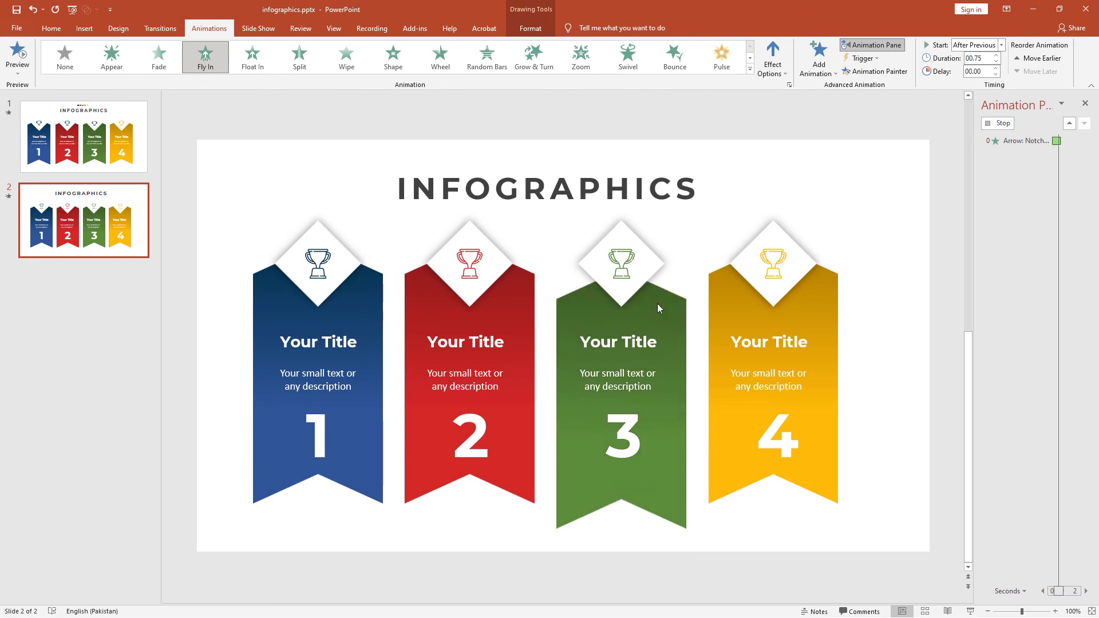
left_click(485, 281)
left_click(876, 71)
left_click(644, 252)
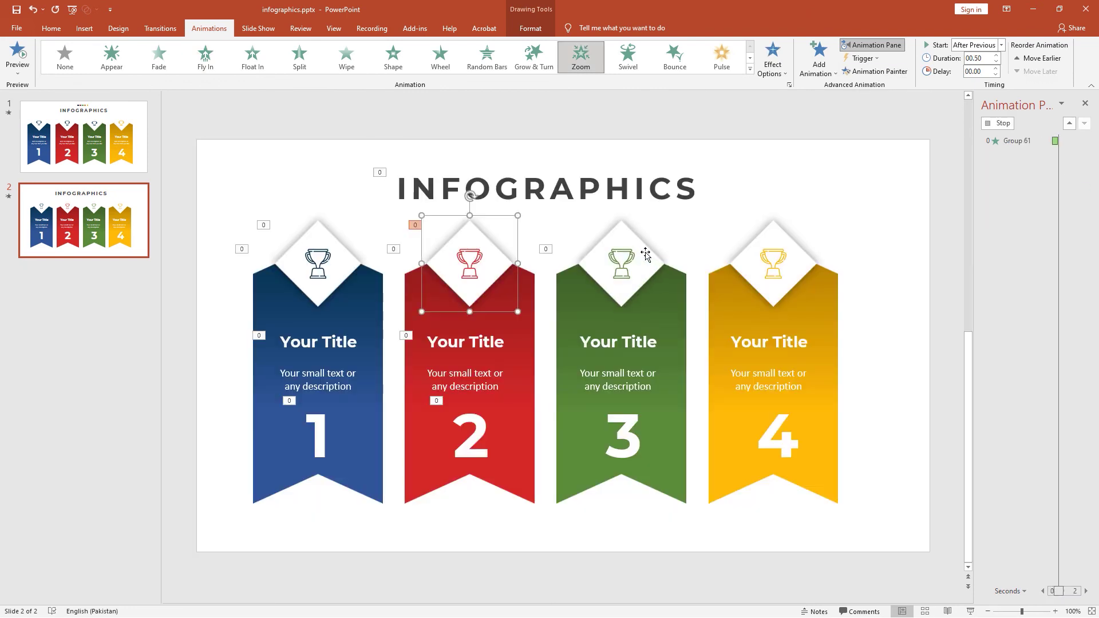
Step: Give the green card's text the Fade animation and number 3 the Rise Up animation
left_click(505, 342)
left_click(876, 71)
left_click(626, 342)
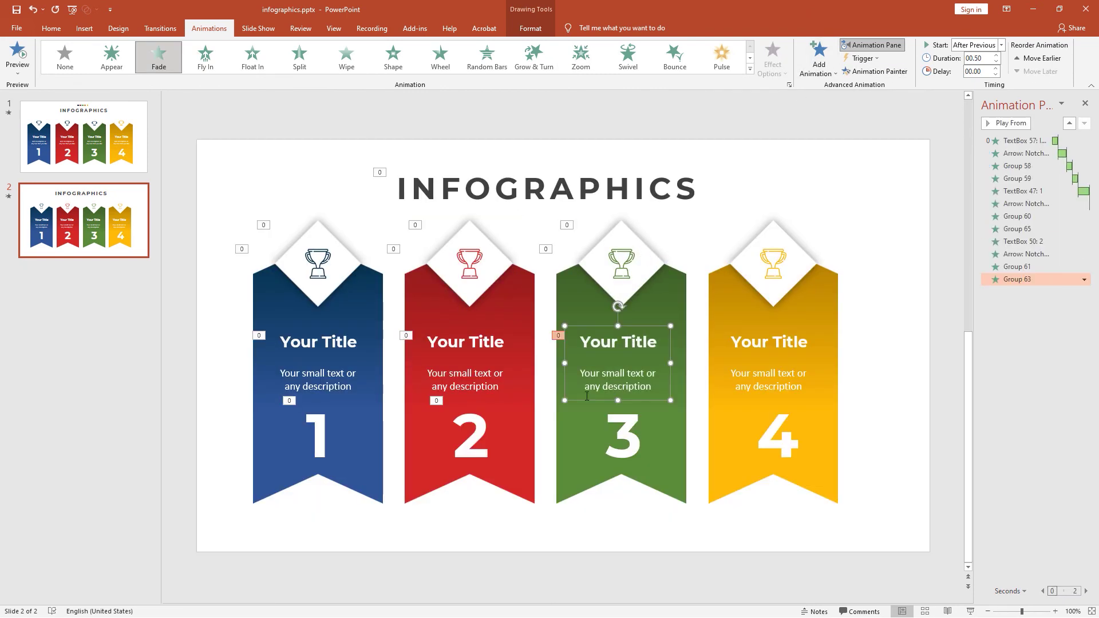
left_click(491, 445)
left_click(876, 71)
left_click(616, 434)
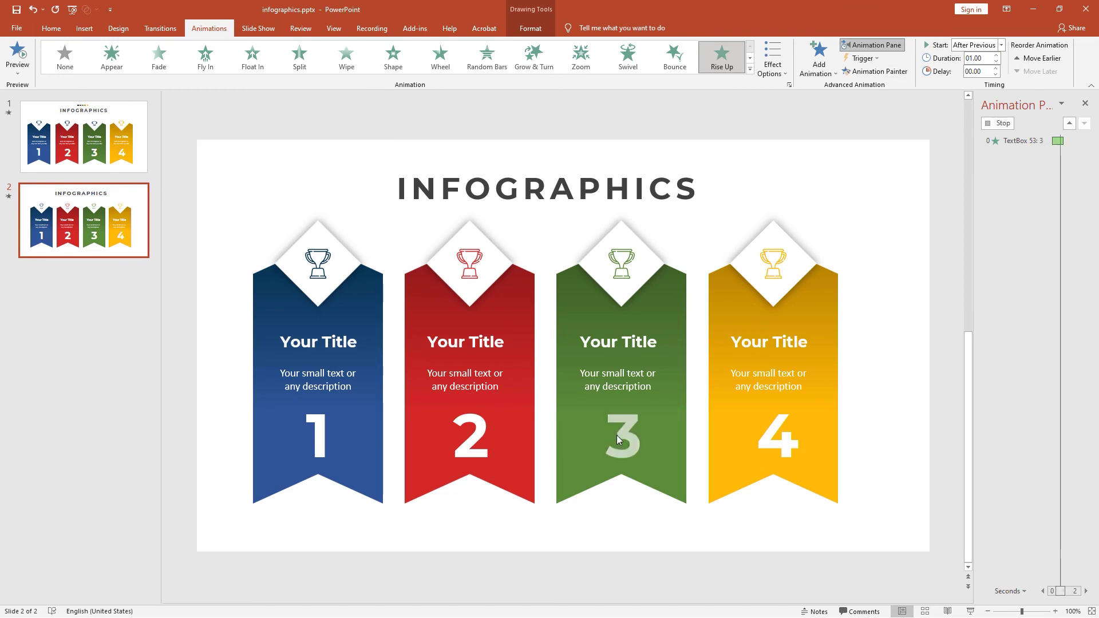
Step: Copy the Fly In ribbon and Zoom diamond animations onto the yellow card
left_click(718, 319)
key("shift+Tab")
left_click(876, 71)
left_click(721, 301)
left_click(621, 241)
left_click(876, 71)
left_click(806, 266)
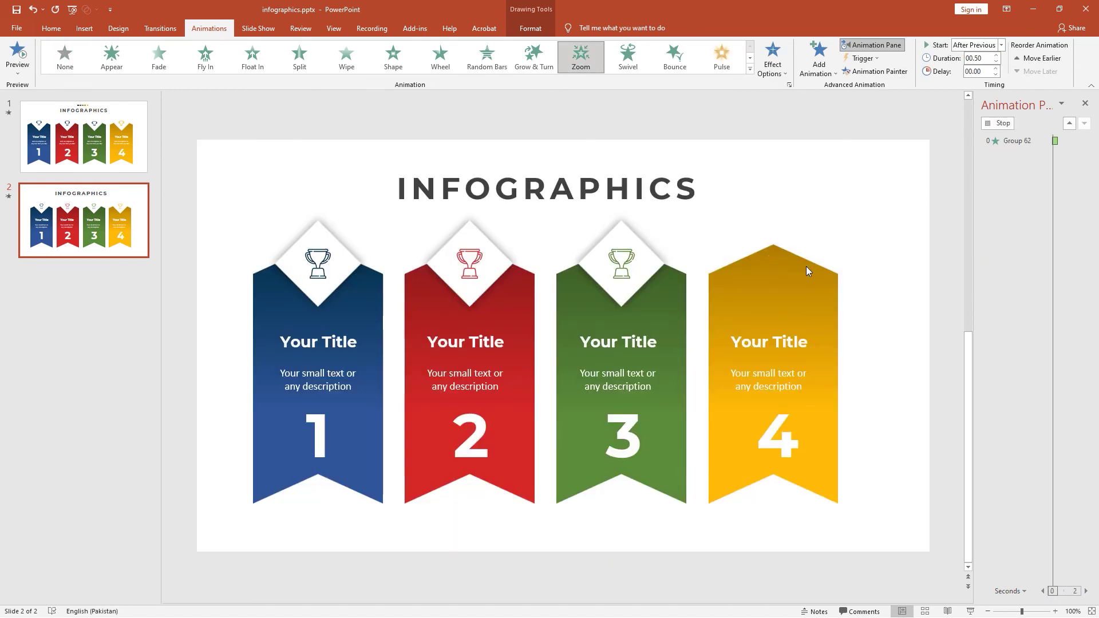
Step: Give the yellow card's text the Fade animation and number 4 the Rise Up animation
left_click(644, 347)
left_click(875, 71)
left_click(760, 345)
left_click(648, 455)
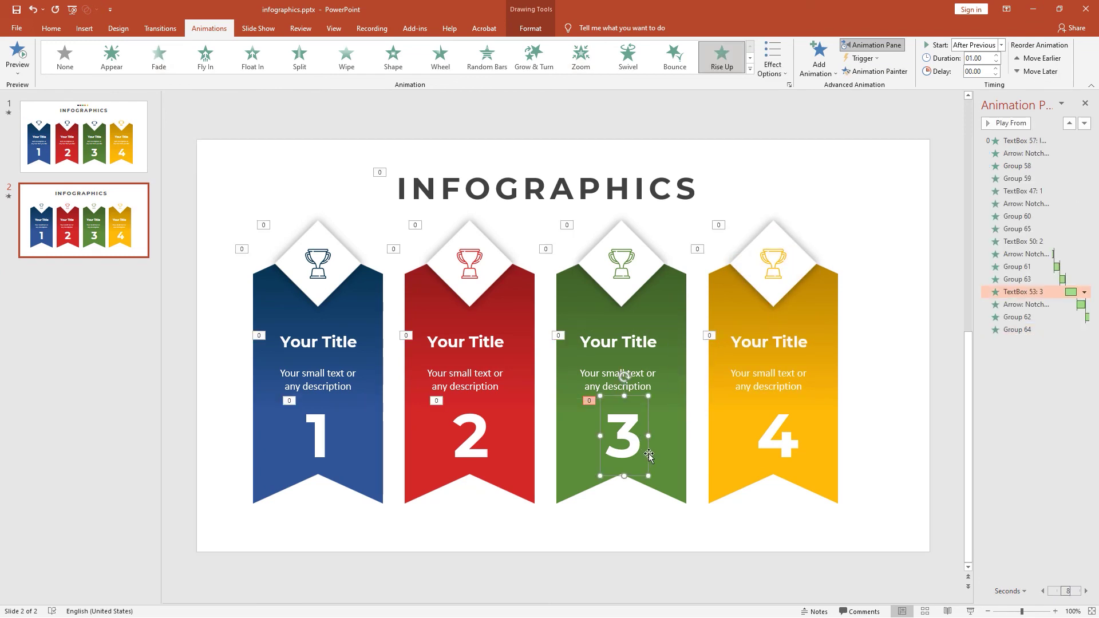
left_click(876, 71)
left_click(761, 448)
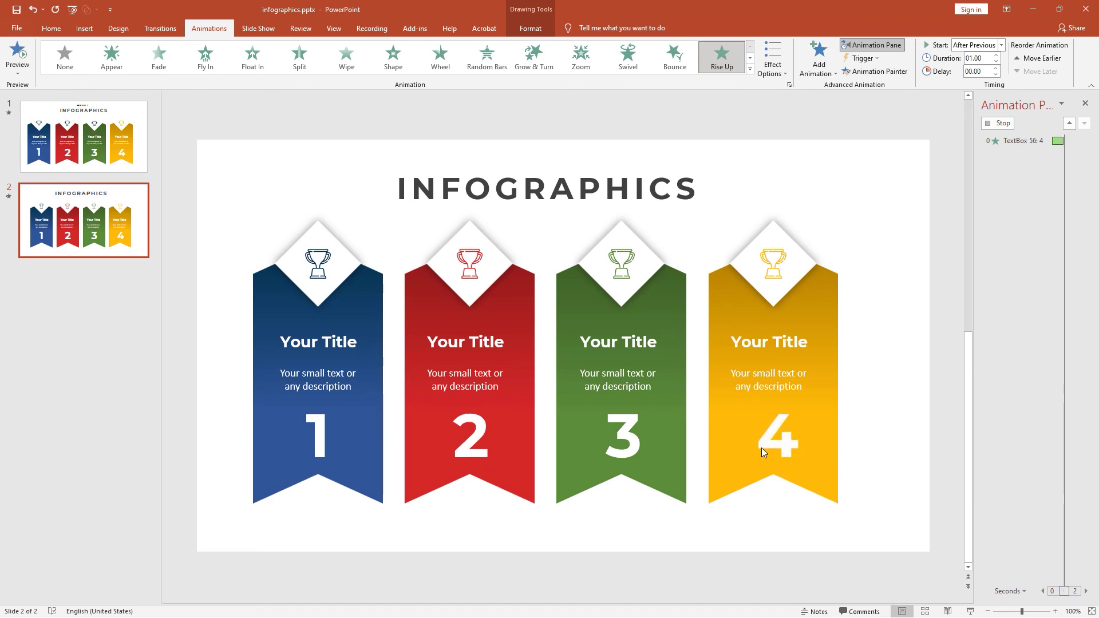
left_click(777, 511)
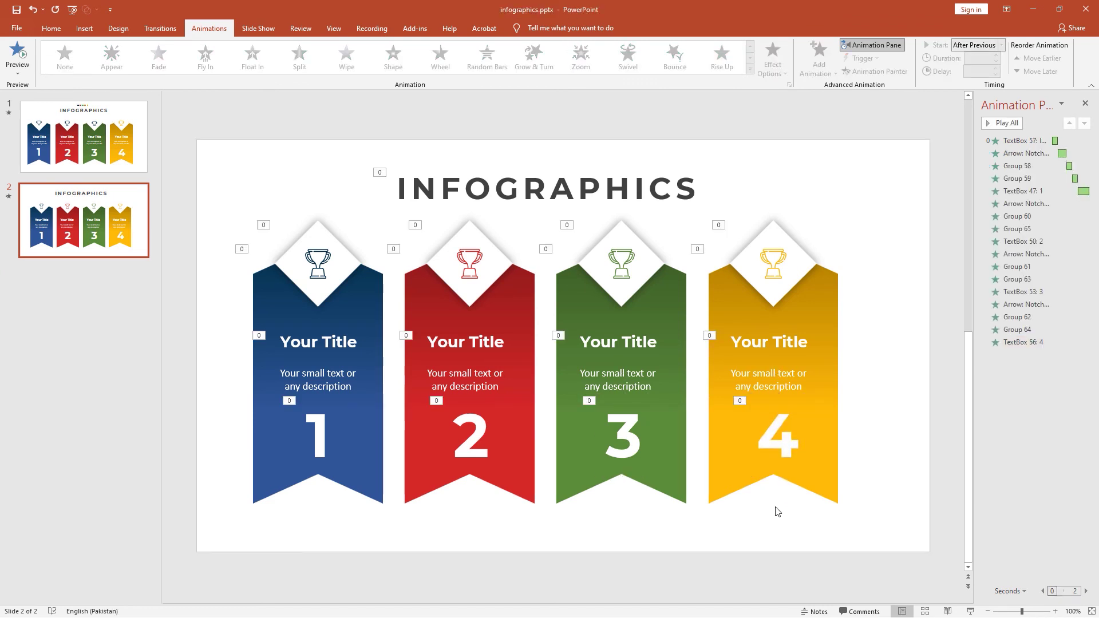